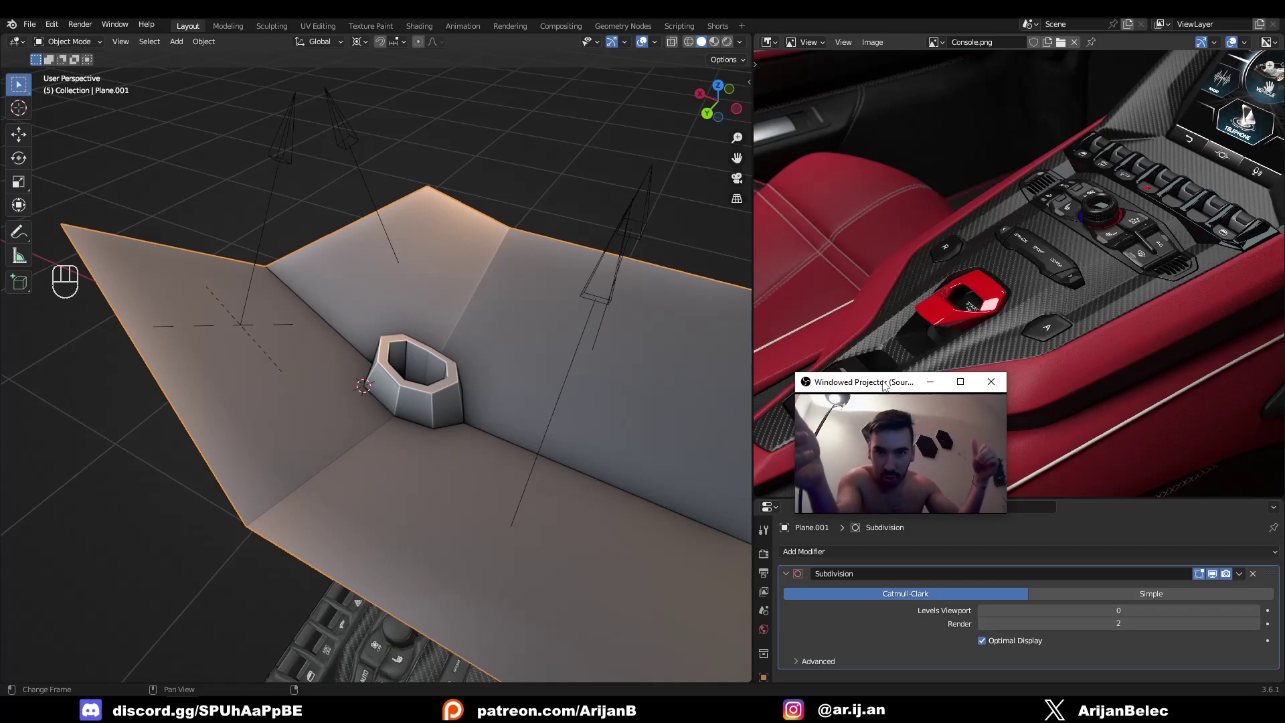
Examine the faceted plane around the hexagonal socket from several angles and compare it with the console reference photo
scroll(1102, 208, "down", 9)
middle_click_drag(403, 409, 512, 350)
scroll(511, 350, "down", 3)
scroll(992, 306, "up", 4)
scroll(1021, 268, "up", 1)
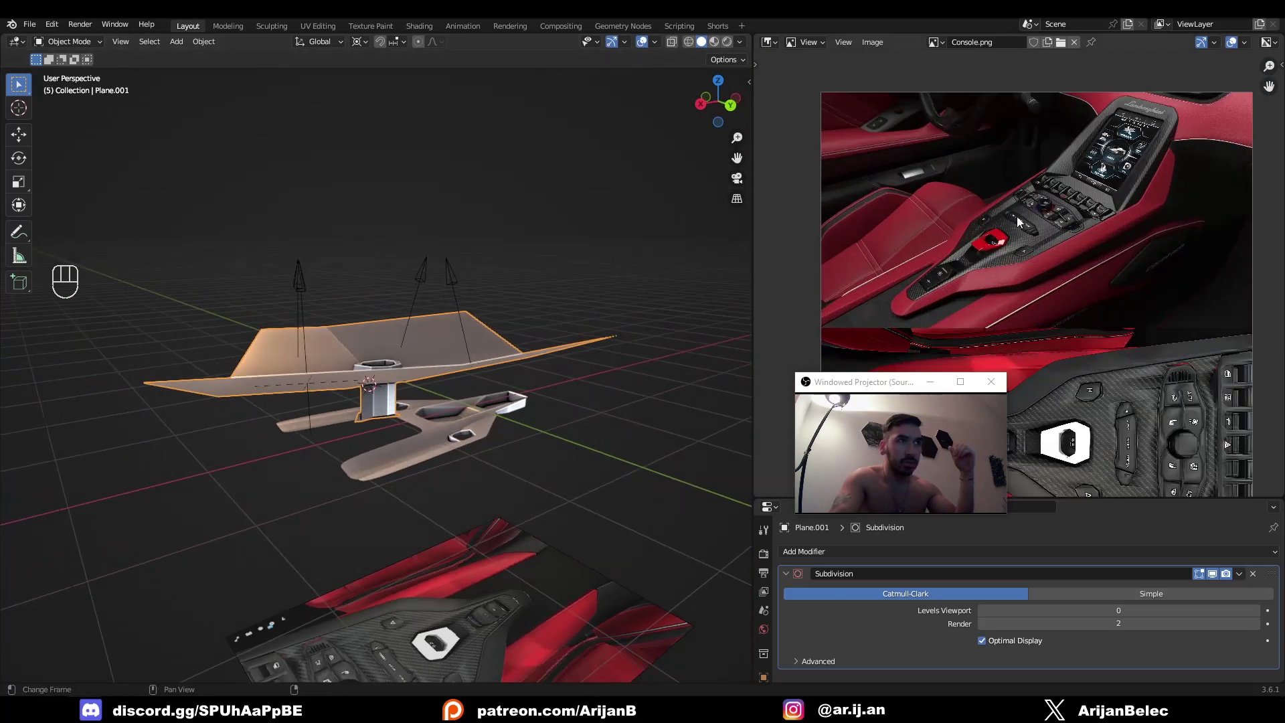
scroll(1017, 215, "up", 4)
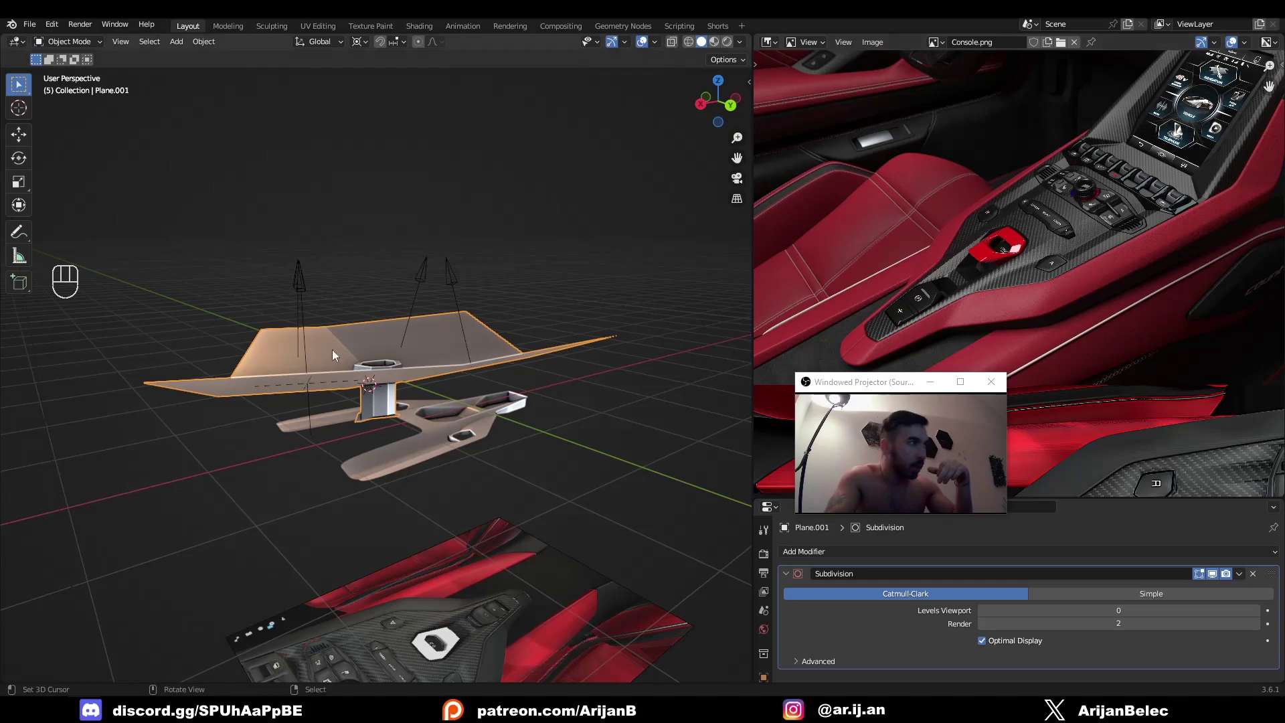
scroll(391, 415, "up", 2)
middle_click_drag(243, 363, 455, 364)
key("Tab")
key("3")
key("Tab")
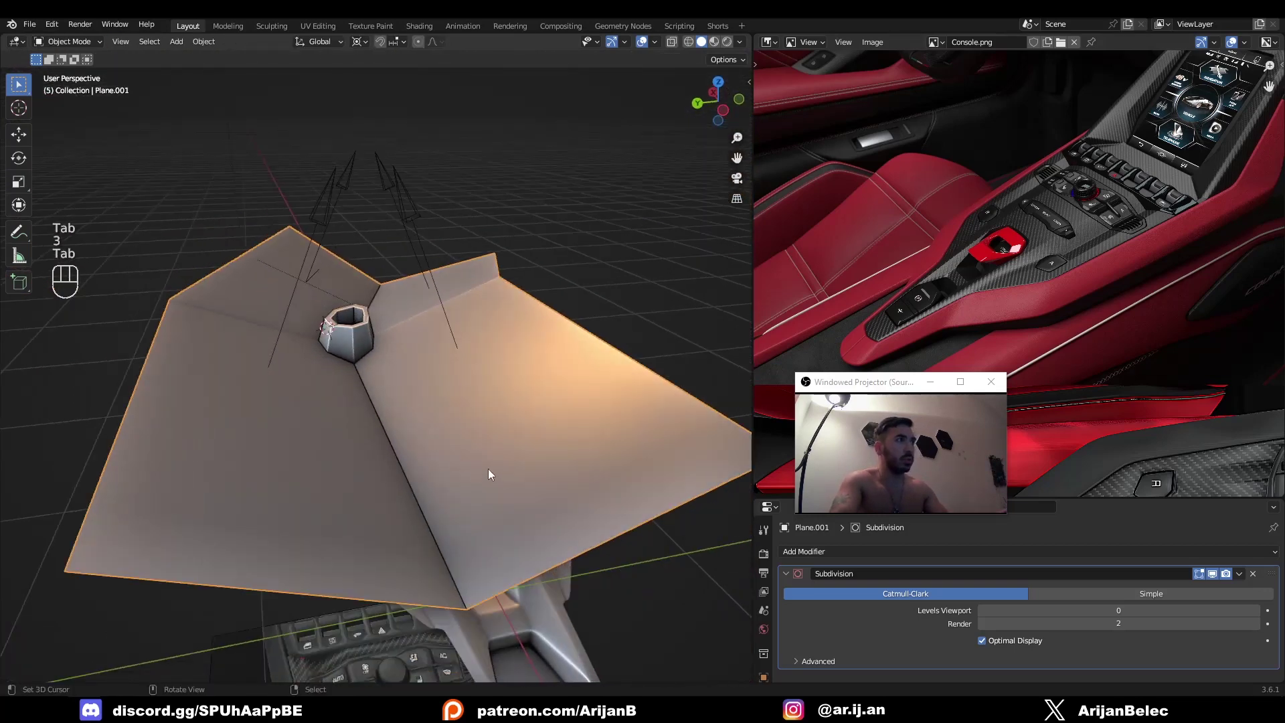
middle_click_drag(489, 473, 318, 387)
middle_click_drag(308, 477, 412, 344)
middle_click_drag(373, 420, 220, 392)
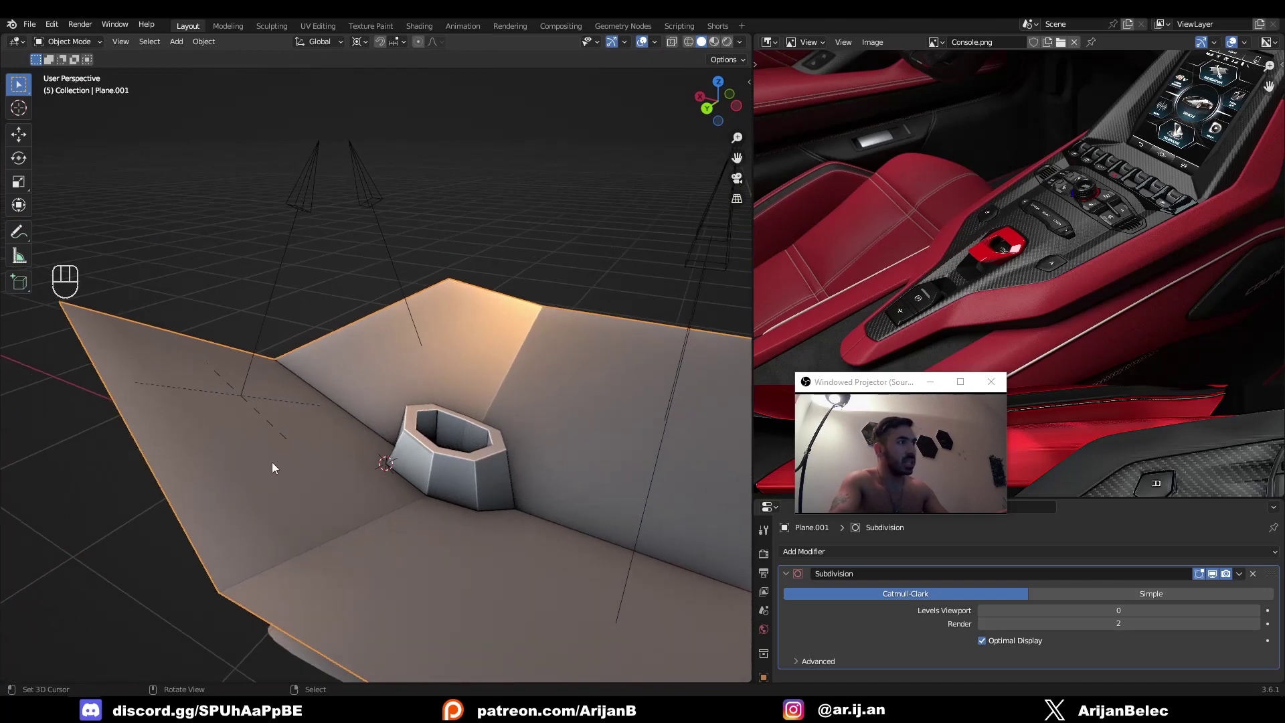
middle_click_drag(272, 463, 325, 408)
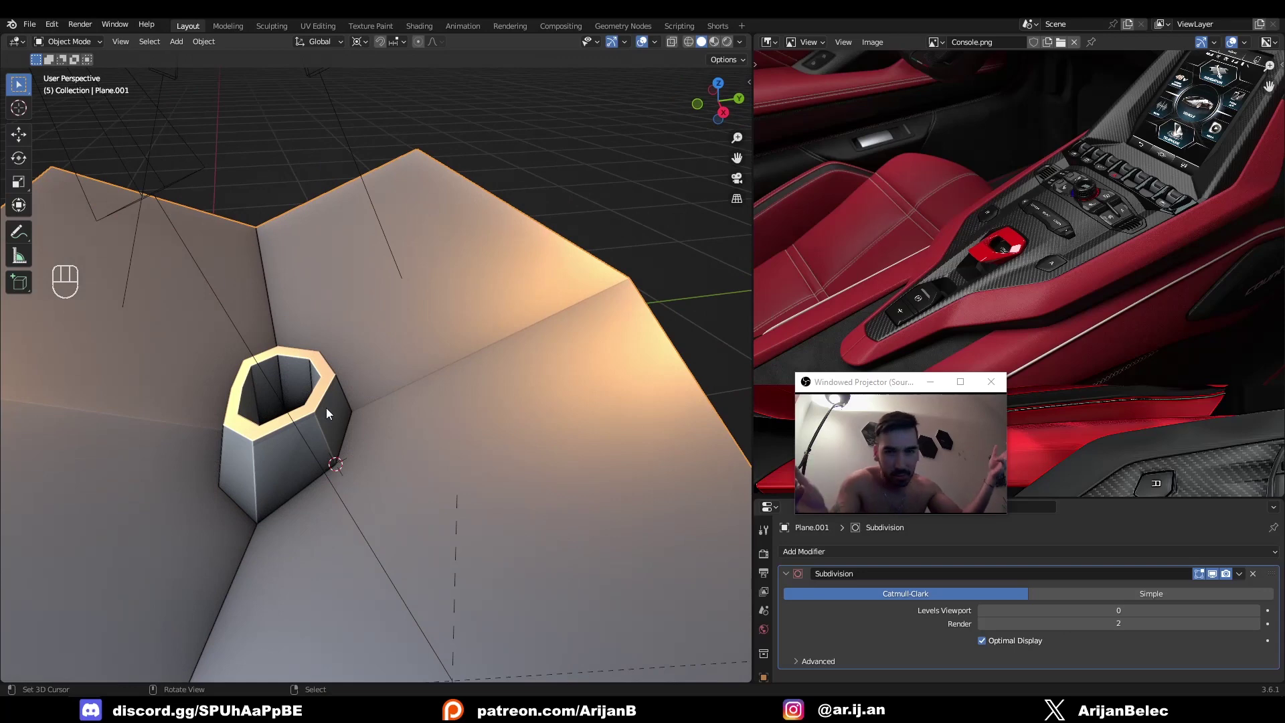
middle_click_drag(332, 403, 444, 464)
scroll(476, 443, "up", 3)
Slide the hexagonal socket's base corner vertex outward along its edge by a factor of about 0.43 in vertex mode
key("Tab")
key("1")
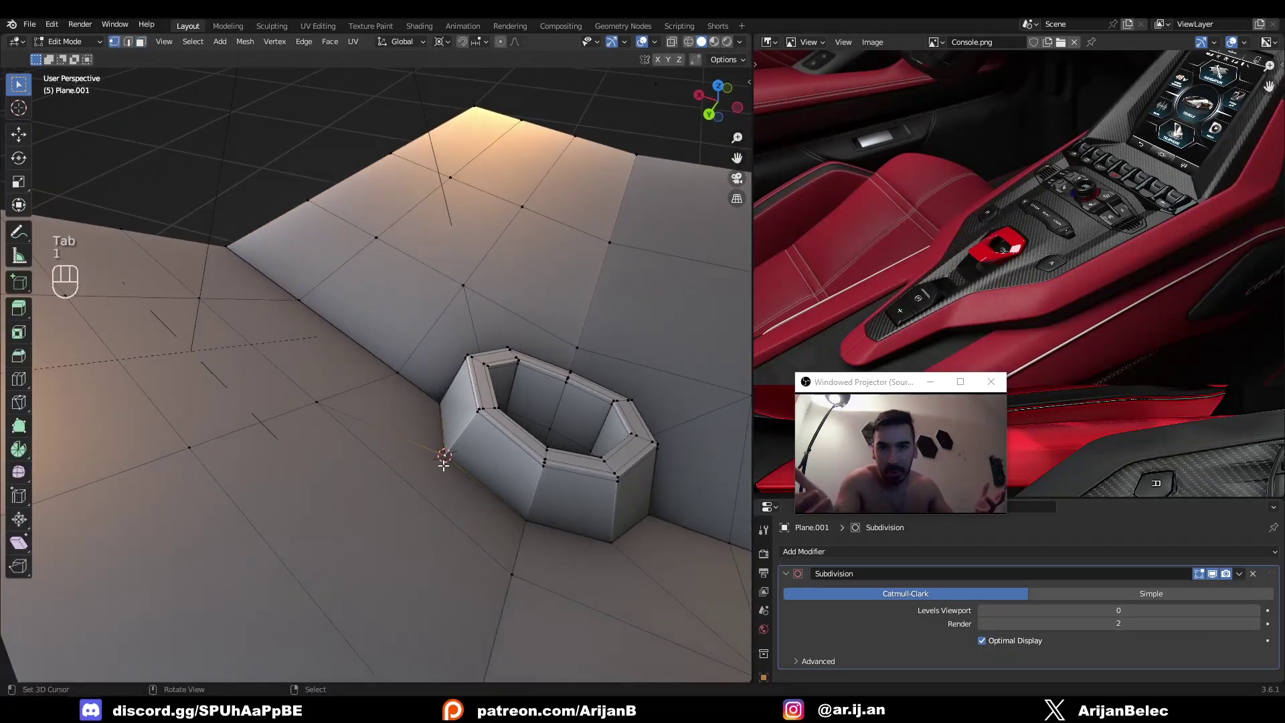
middle_click_drag(444, 463, 475, 470)
key("z")
key("z")
key("Tab")
key("Tab")
key("Tab")
key("Tab")
key("g")
key("g")
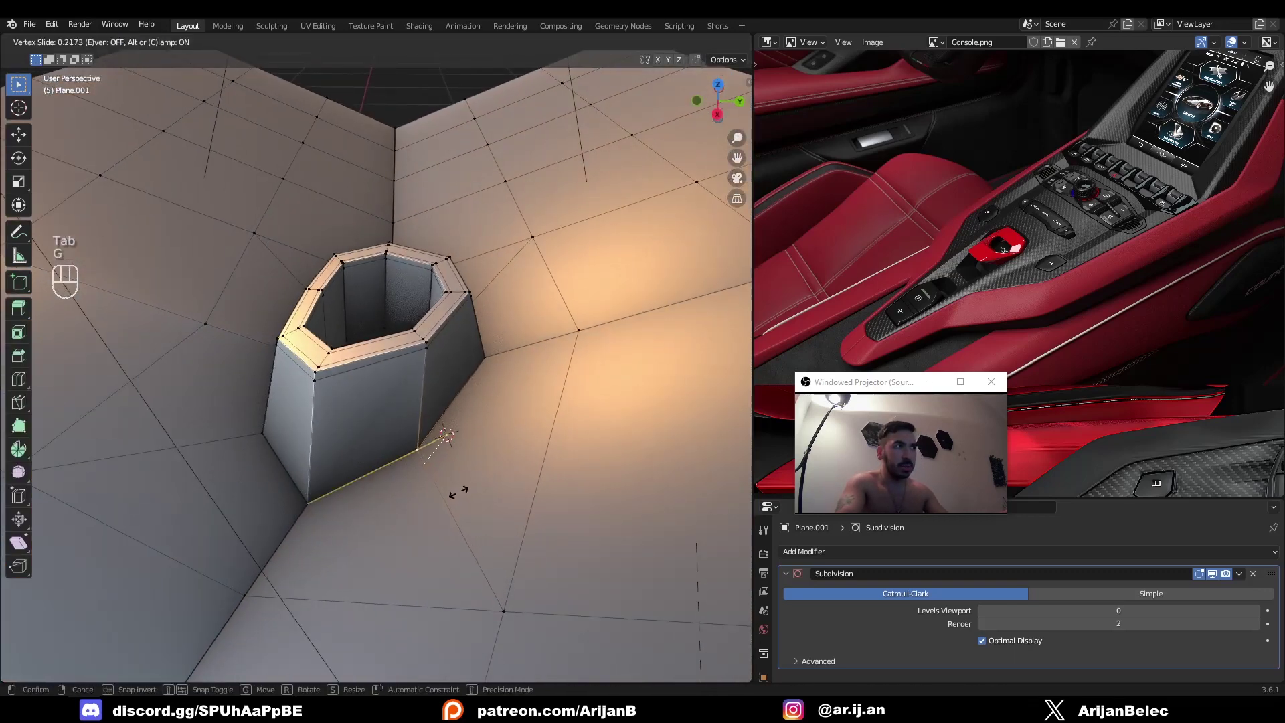
left_click(459, 492)
Slide the same base vertex along its adjoining edge and check the surrounding surface's shading in object mode
key("g")
key("g")
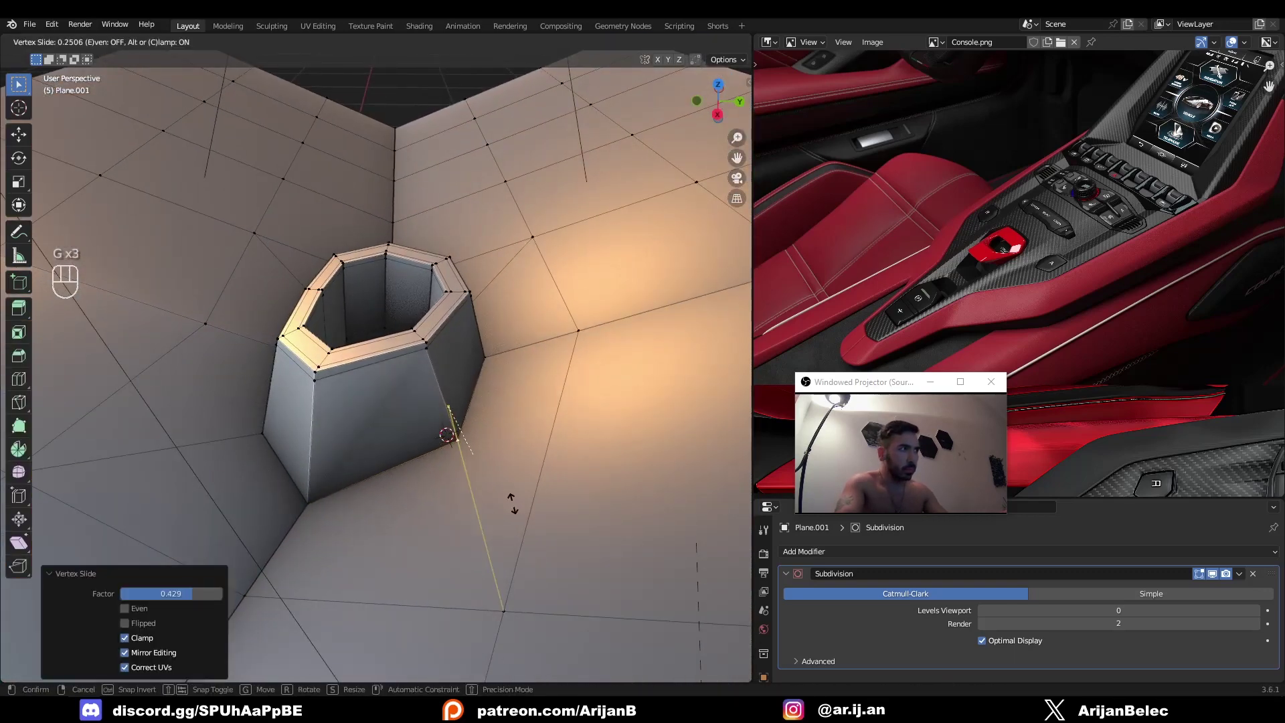
key("g")
left_click(499, 482)
middle_click_drag(499, 482, 350, 456)
key("Tab")
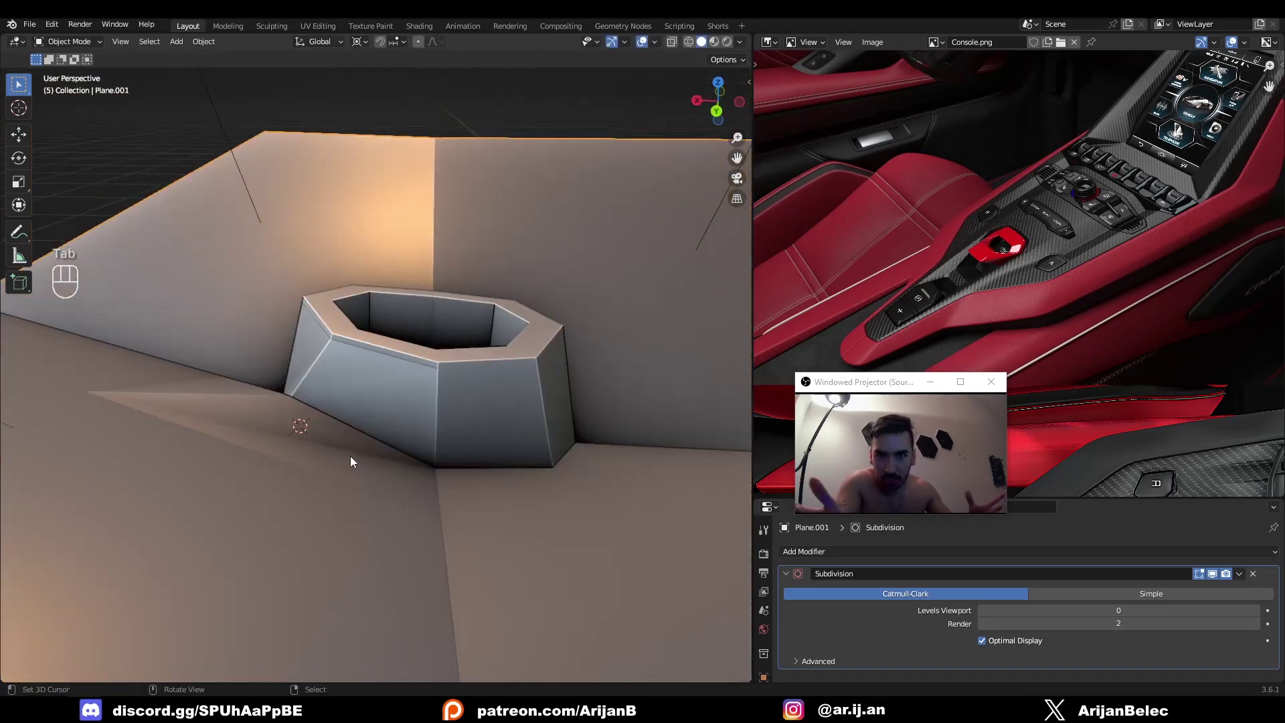
middle_click_drag(336, 448, 420, 406)
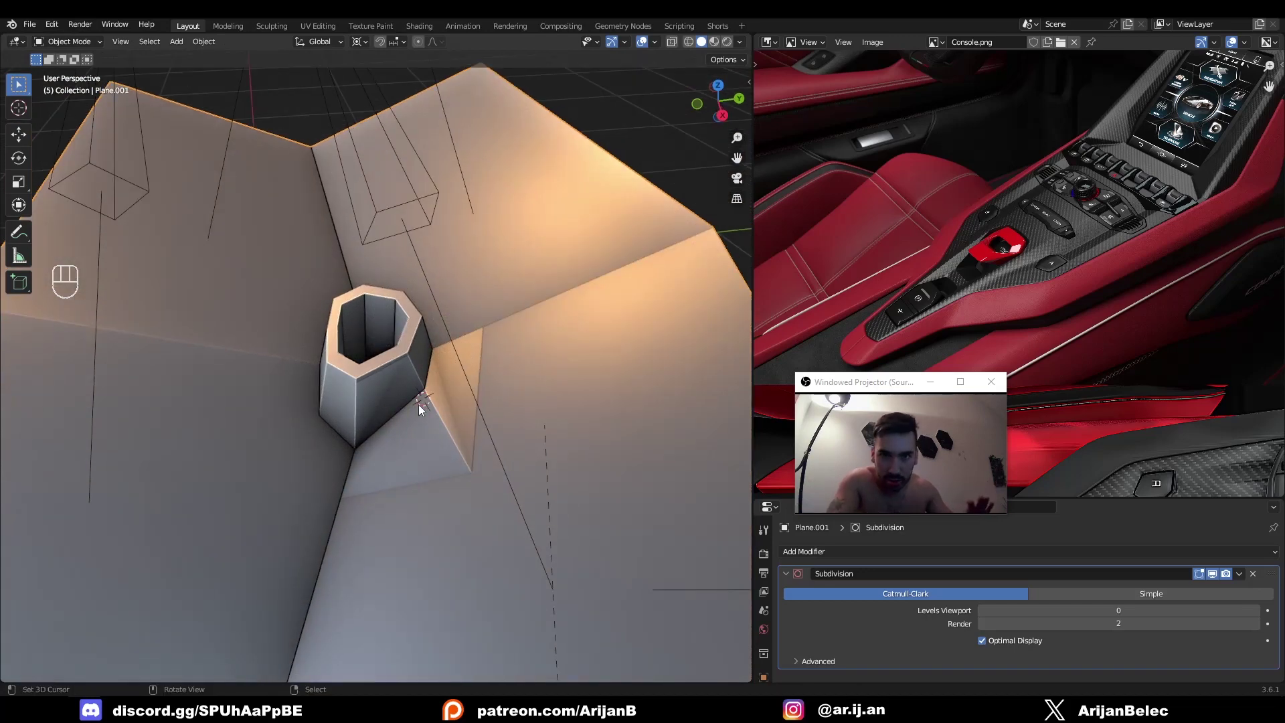
Try to move the socket's base corner vertex vertically along the Z axis
middle_click_drag(419, 405, 468, 460)
key("Tab")
key("shift+s")
key("g")
key("z")
left_click(489, 410)
key("ctrl+z")
key("Tab")
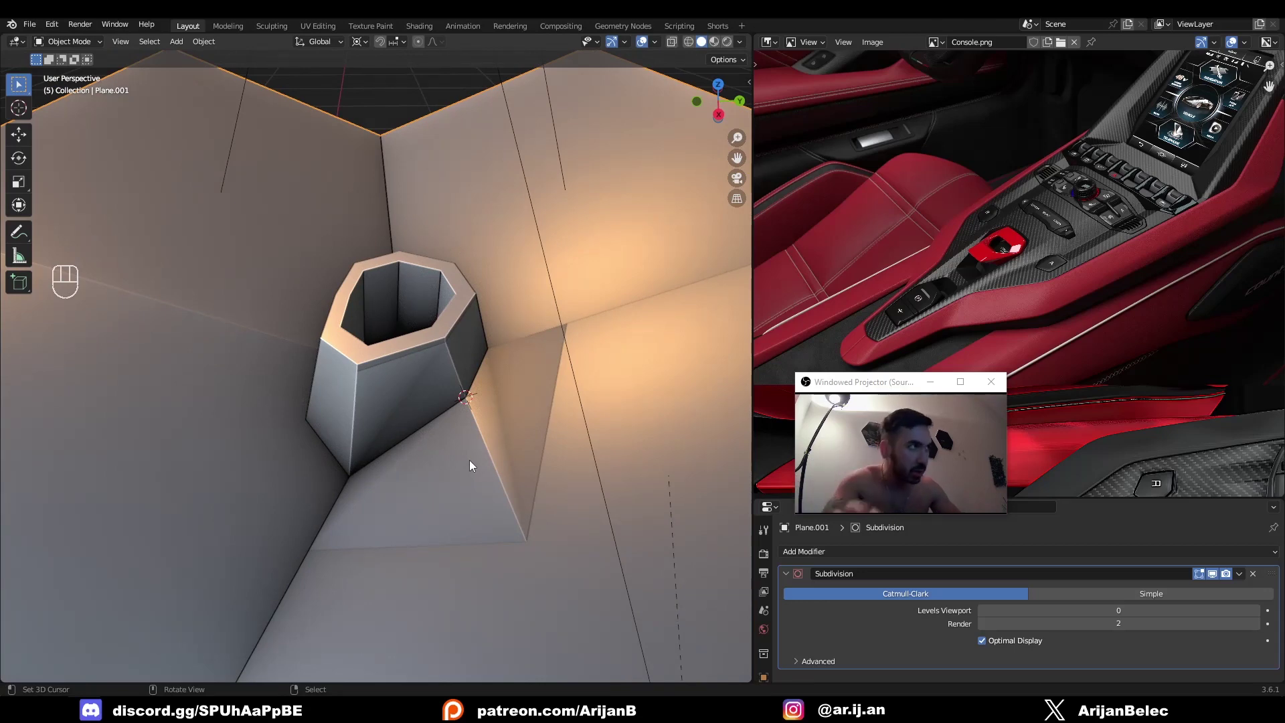
Lower the socket's base corner vertex along the Z axis toward the sloping surface
middle_click_drag(469, 462, 372, 474)
key("Tab")
key("z")
key("z")
scroll(442, 390, "up", 2)
key("g")
key("z")
left_click(460, 431)
key("Tab")
key("Tab")
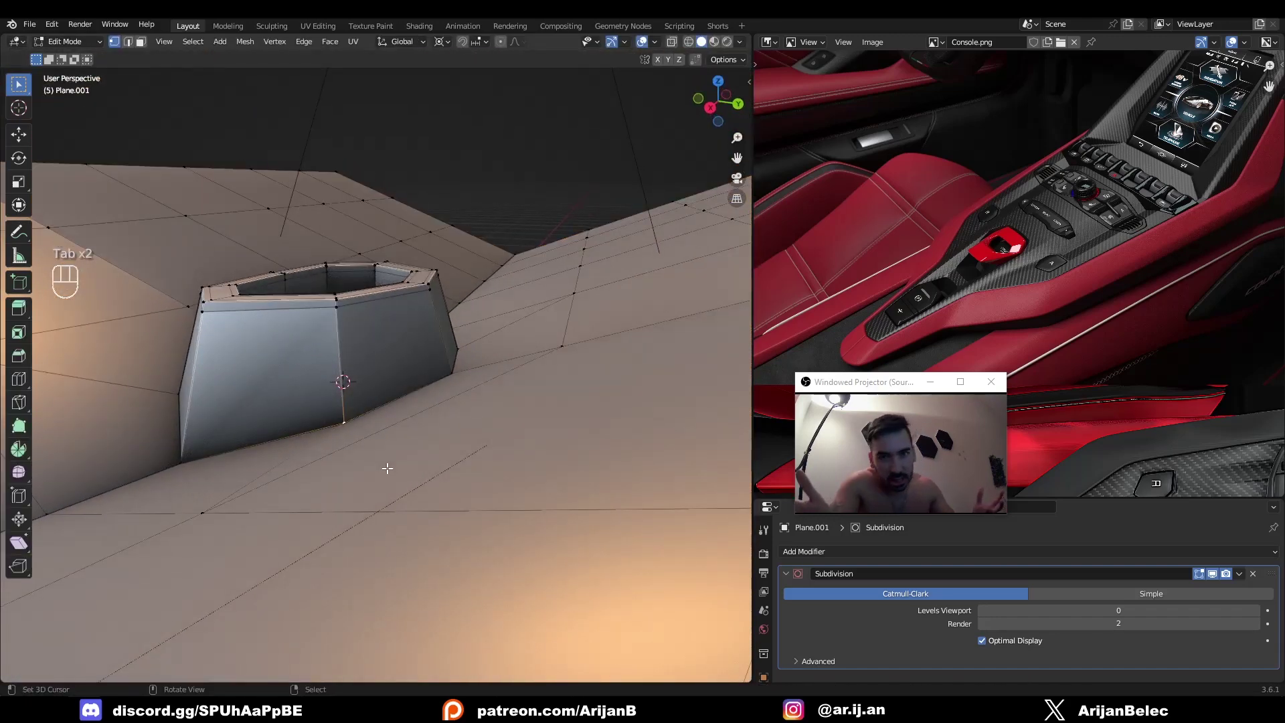
Nudge the base corner vertex along Z several times to bring it closer to flush with the surface
middle_click_drag(389, 468, 473, 496)
key("g")
middle_click(545, 435)
left_click(548, 445)
key("g")
middle_click(550, 494)
left_click(555, 516)
key("Tab")
key("Tab")
key("g")
middle_click(535, 480)
left_click(534, 473)
key("Tab")
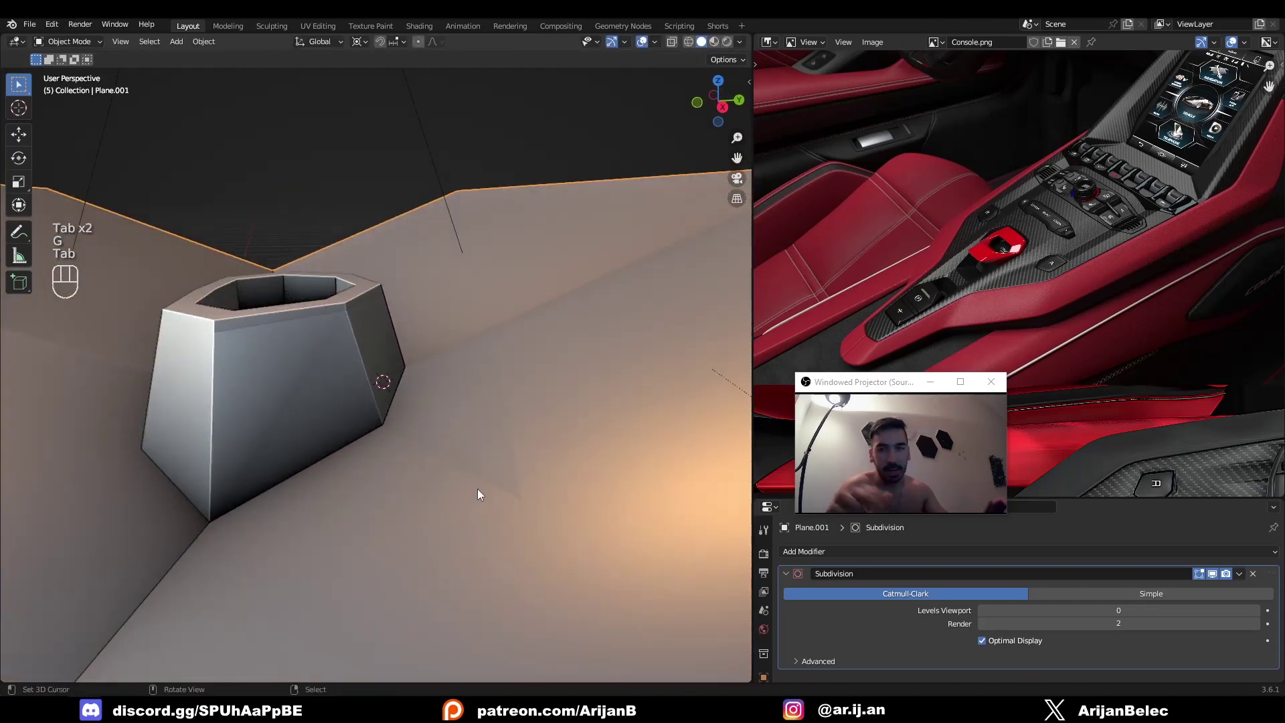
Fine-tune the base vertex's height along Z until the surface beside the socket shades smoothly
key("Tab")
key("g")
middle_click(494, 483)
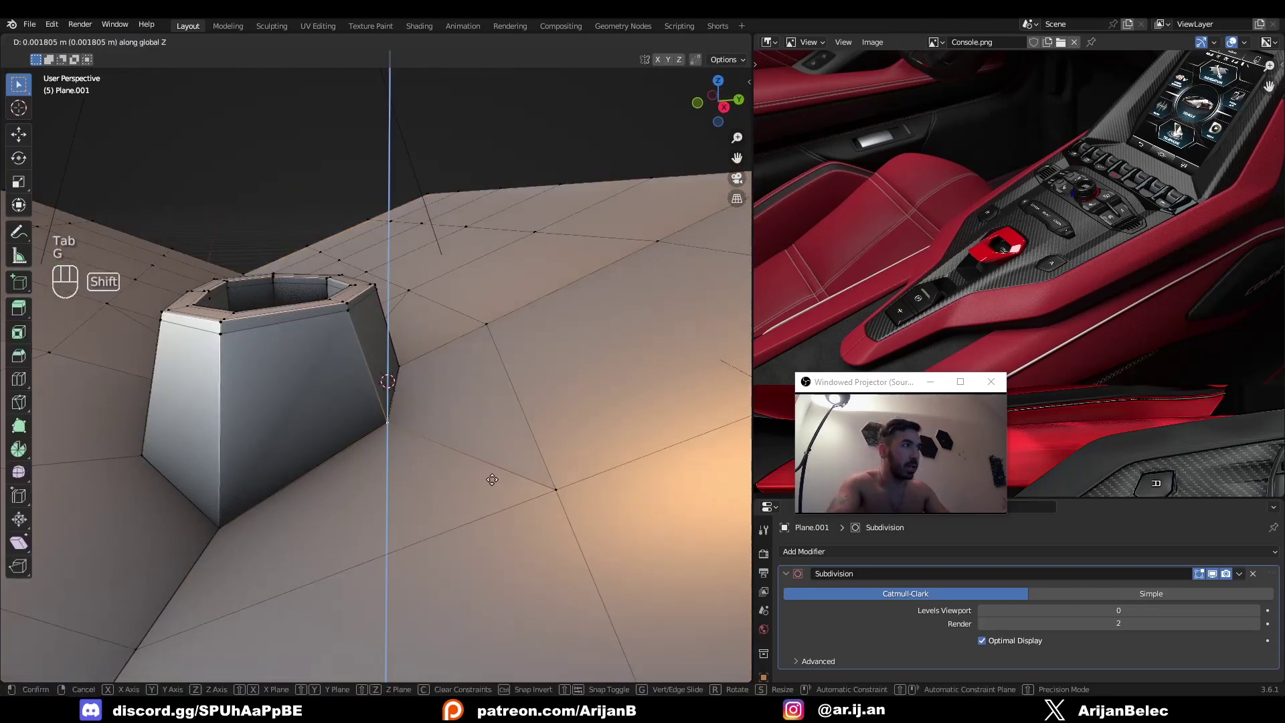
left_click(494, 474)
key("Tab")
mouse_move(494, 472)
middle_mouse_down()
mouse_move(507, 486)
mouse_move(510, 470)
middle_mouse_up()
key("Tab")
key("g")
middle_click(511, 470)
left_click(501, 467)
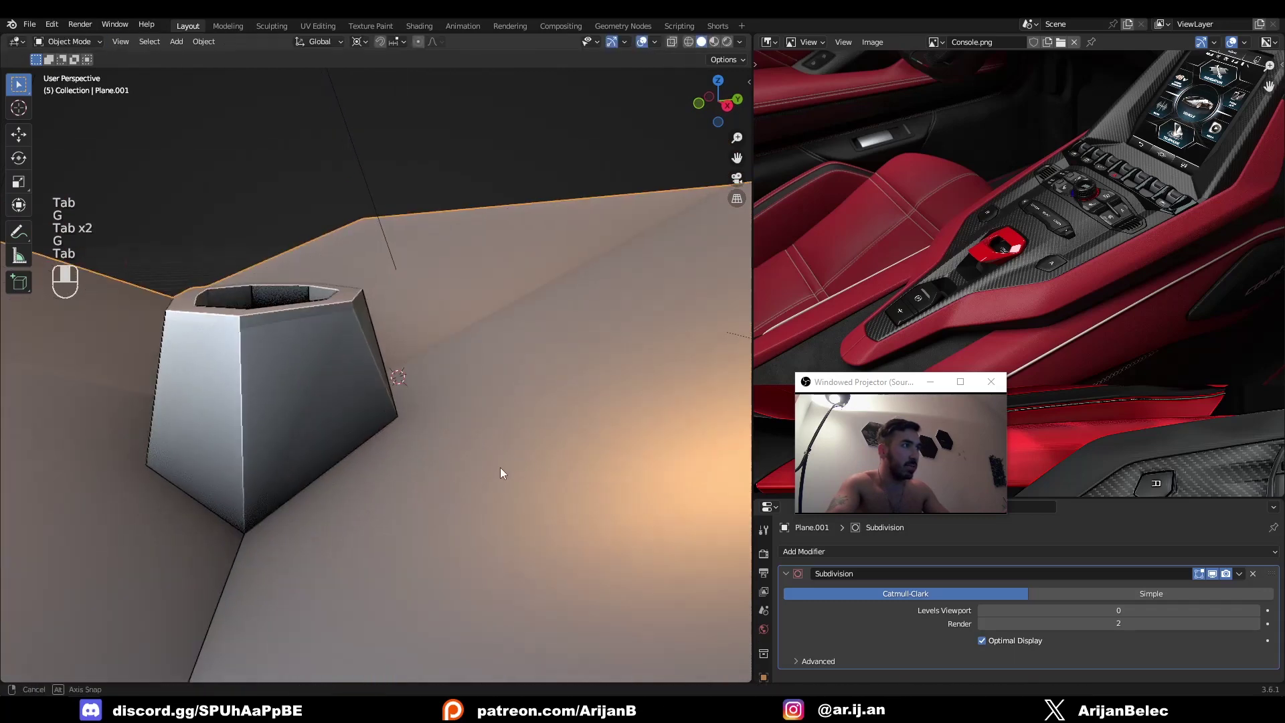
key("Tab")
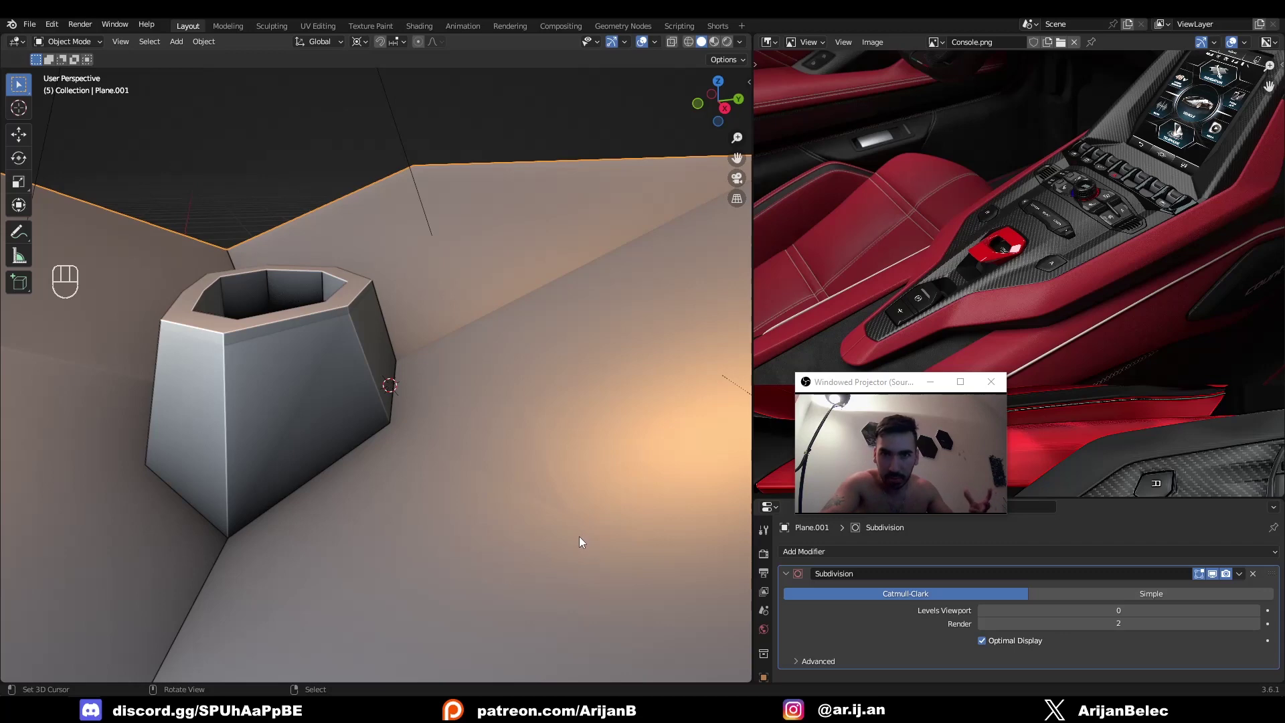
Try a snap operation with the surface face next to the socket in face mode
middle_click_drag(473, 522, 437, 405)
key("Tab")
key("Tab")
key("Tab")
key("3")
key("shift+s")
left_click(520, 427)
key("ctrl+z")
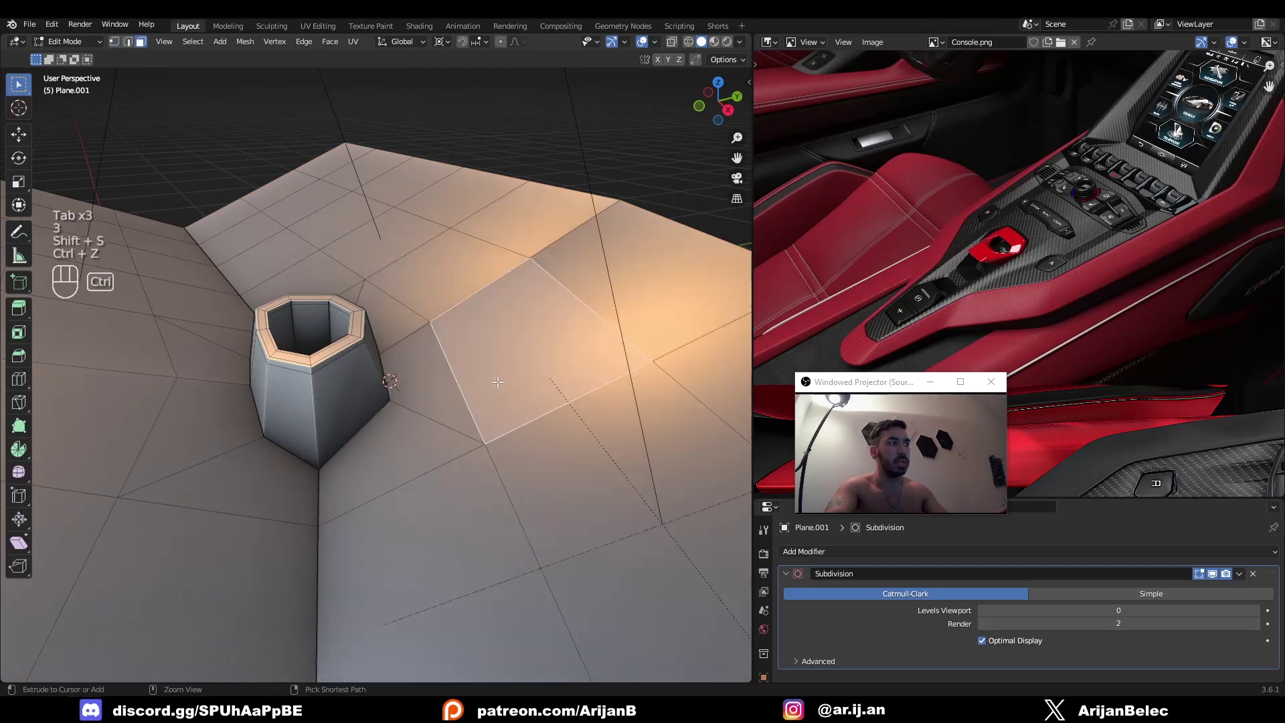
Slide the socket's base corner vertex along its edge by a factor of about 0.19 and check the surface shading
middle_click_drag(521, 427, 524, 331)
scroll(402, 397, "up", 3)
key("1")
left_click(392, 400)
key("z")
key("z")
key("g")
key("g")
left_click(406, 391)
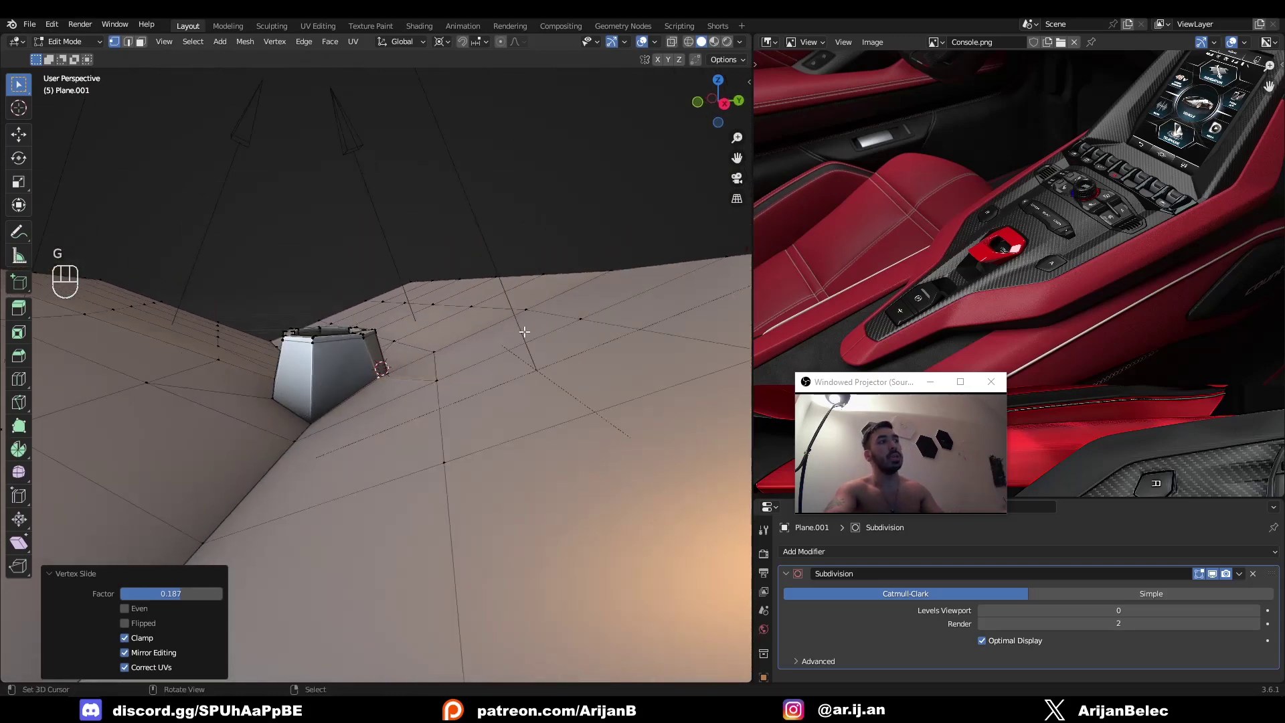
middle_click_drag(464, 456, 405, 344)
key("Tab")
key("Tab")
key("Tab")
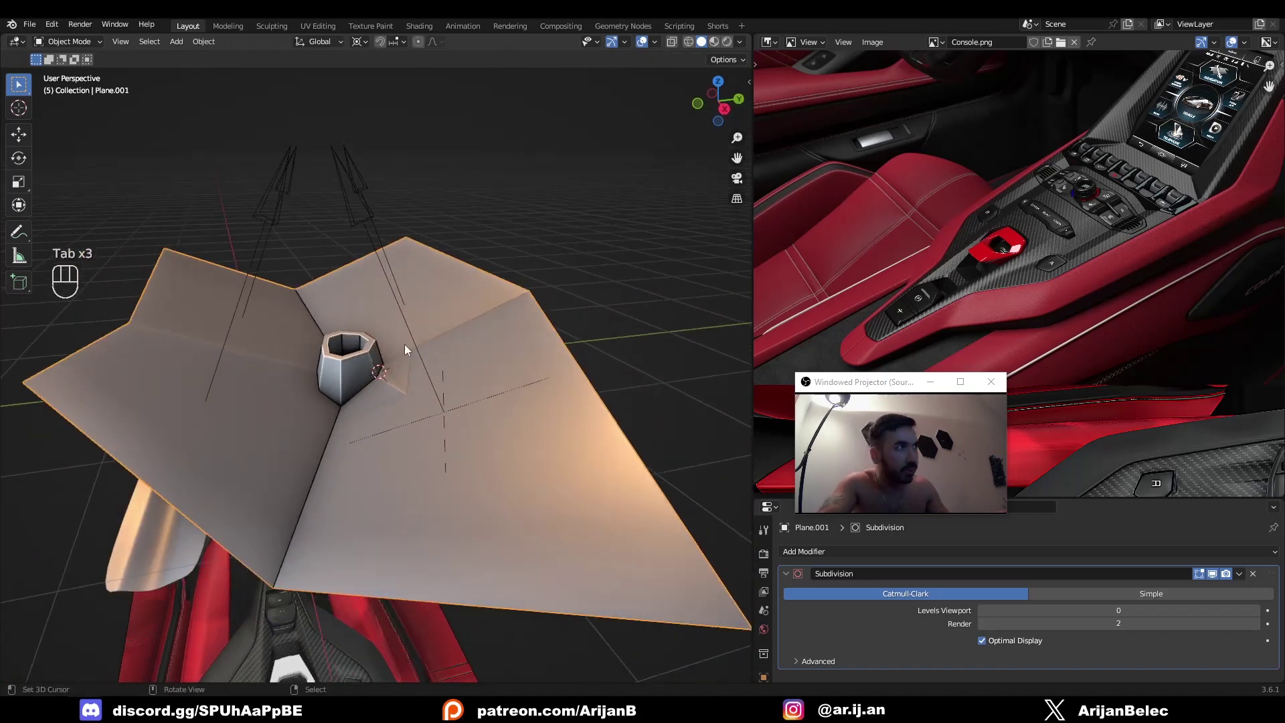
left_click(374, 260)
mouse_move(373, 260)
middle_mouse_down()
mouse_move(332, 214)
mouse_move(366, 253)
middle_mouse_up()
key("g")
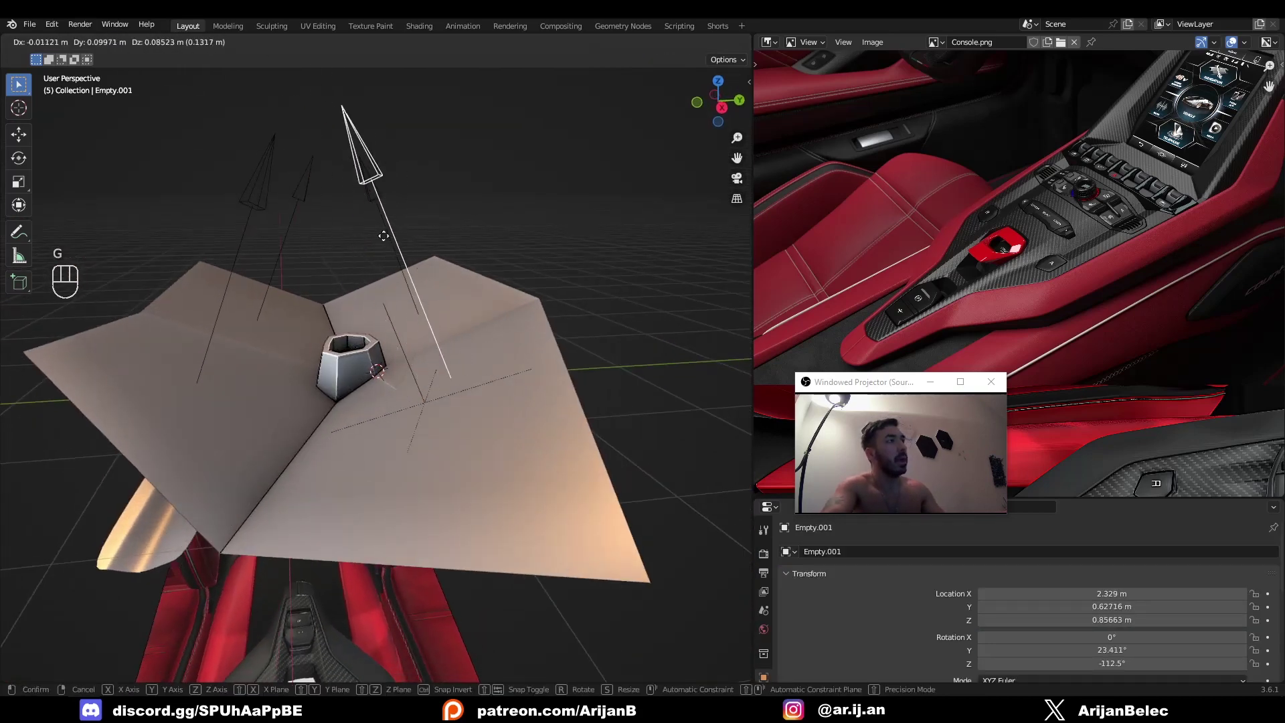
right_click(387, 295)
middle_click_drag(386, 294, 431, 332)
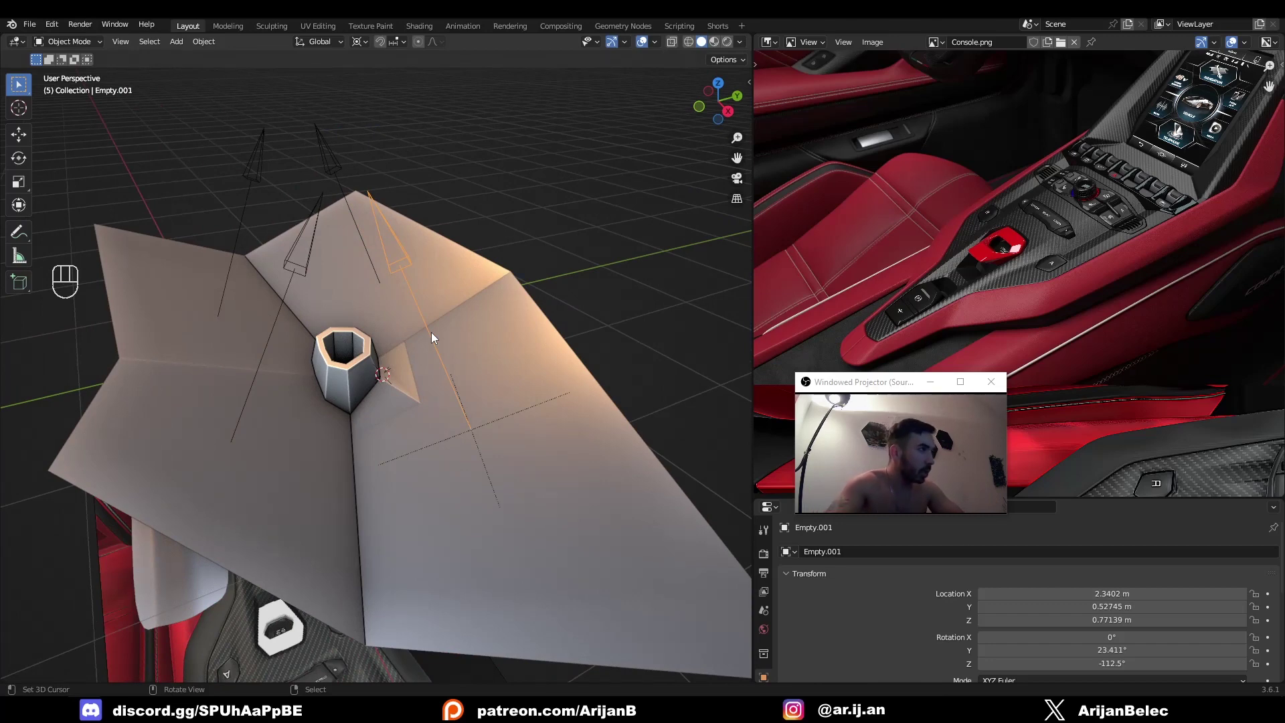
mouse_move(431, 332)
middle_mouse_down()
mouse_move(397, 335)
mouse_move(429, 347)
middle_mouse_up()
key("g")
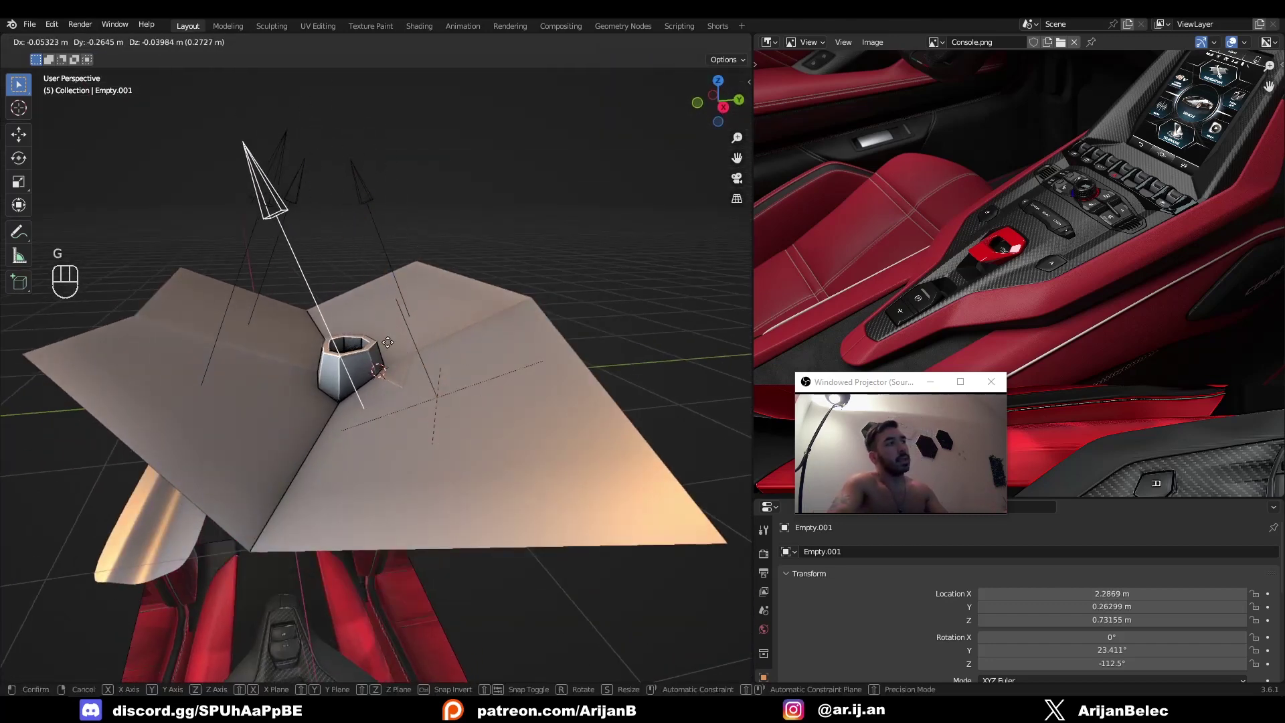
right_click(416, 316)
left_click(457, 413)
key("g")
right_click(436, 387)
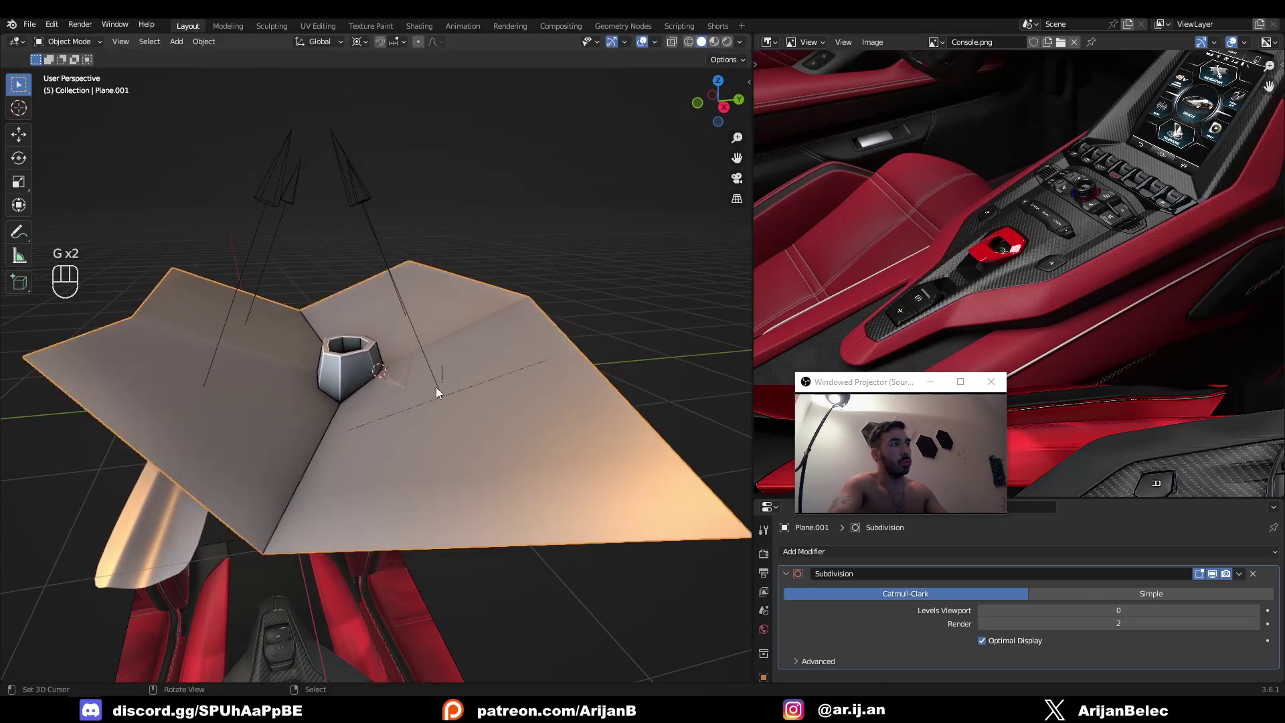
Select the surface face beneath the arrow empty beside the socket in face mode
key("Tab")
scroll(436, 400, "down", 1)
mouse_move(435, 402)
middle_mouse_down()
mouse_move(424, 404)
mouse_move(436, 406)
middle_mouse_up()
key("Tab")
middle_click_drag(436, 405, 434, 395)
key("Tab")
key("3")
left_click(445, 402)
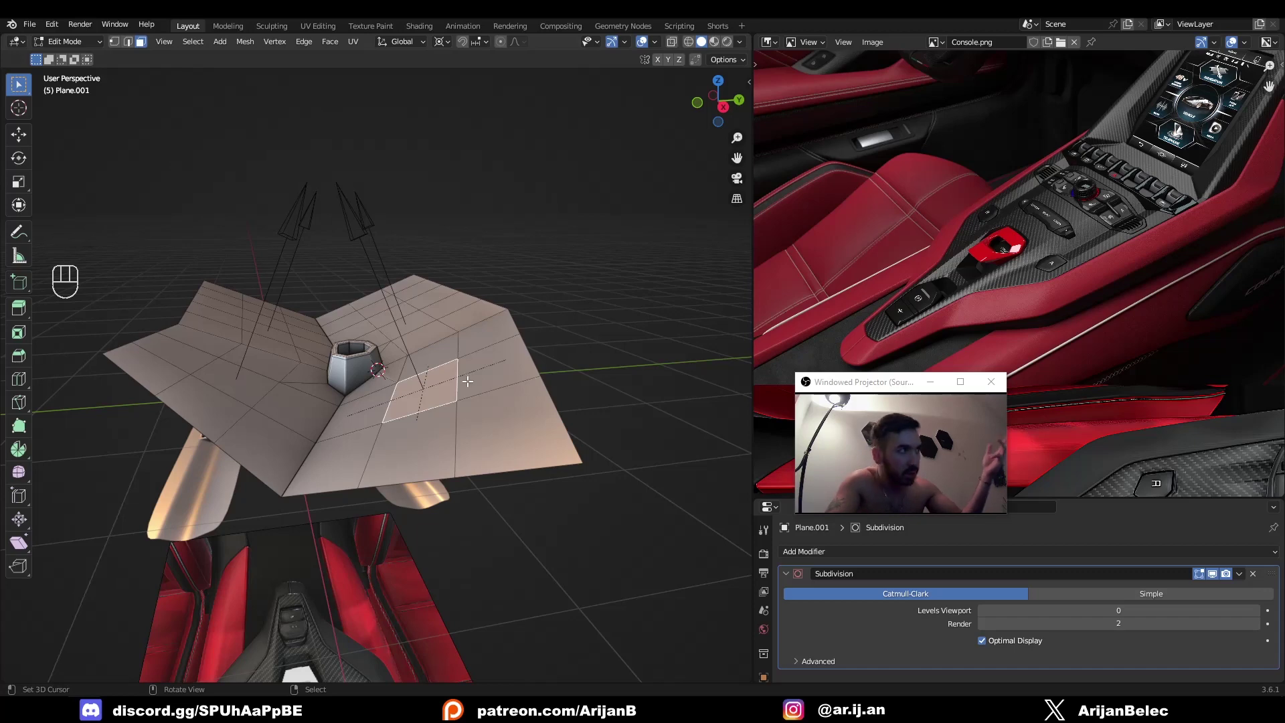
middle_click_drag(467, 381, 479, 293)
key("Tab")
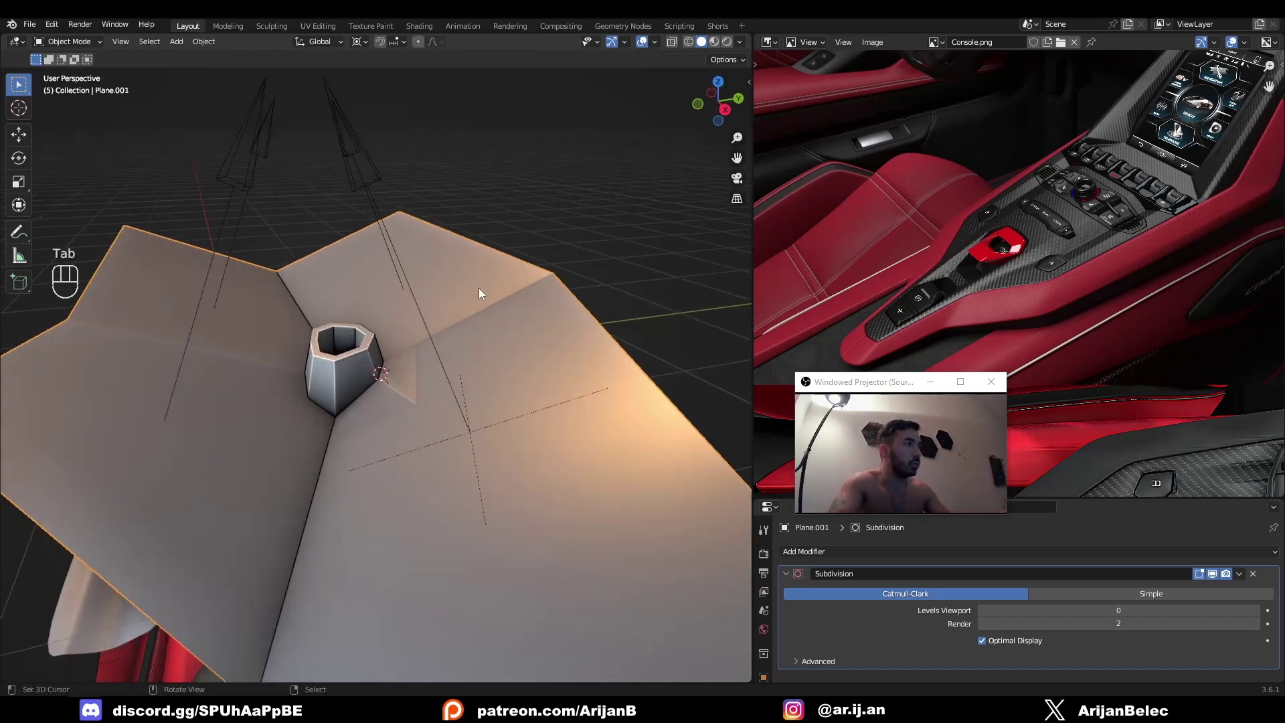
Select the entire mesh and display its face normals to examine their directions in solid and wireframe shading
key("Tab")
key("a")
left_click(655, 42)
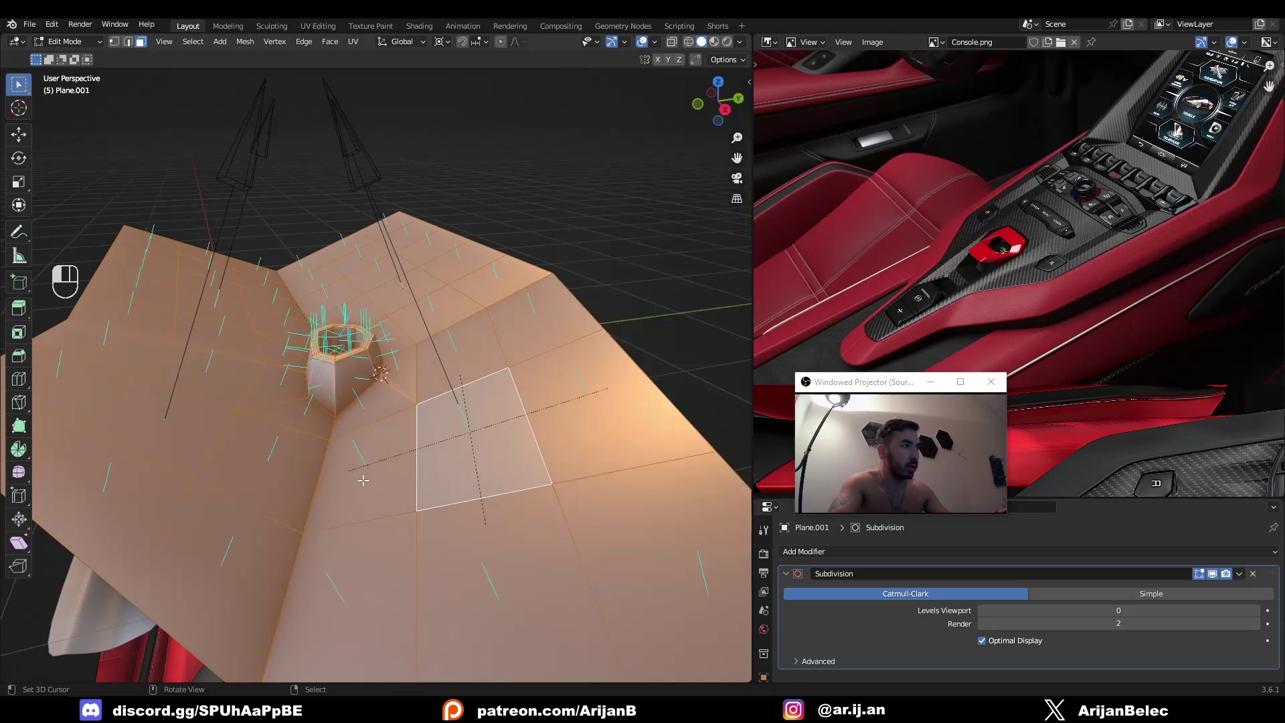
scroll(359, 479, "down", 3)
mouse_move(358, 479)
middle_mouse_down()
mouse_move(375, 395)
mouse_move(435, 379)
mouse_move(353, 394)
middle_mouse_up()
key("z")
key("alt+z")
key("alt+z")
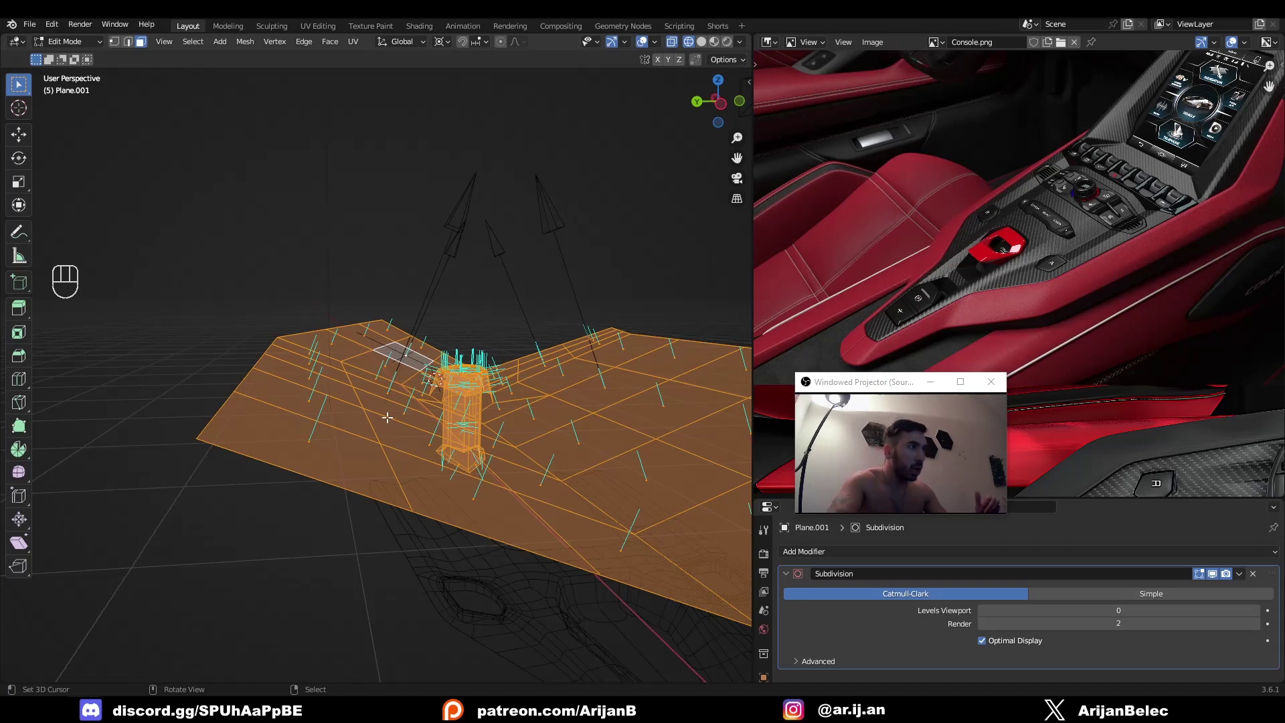
middle_click_drag(488, 412, 423, 438)
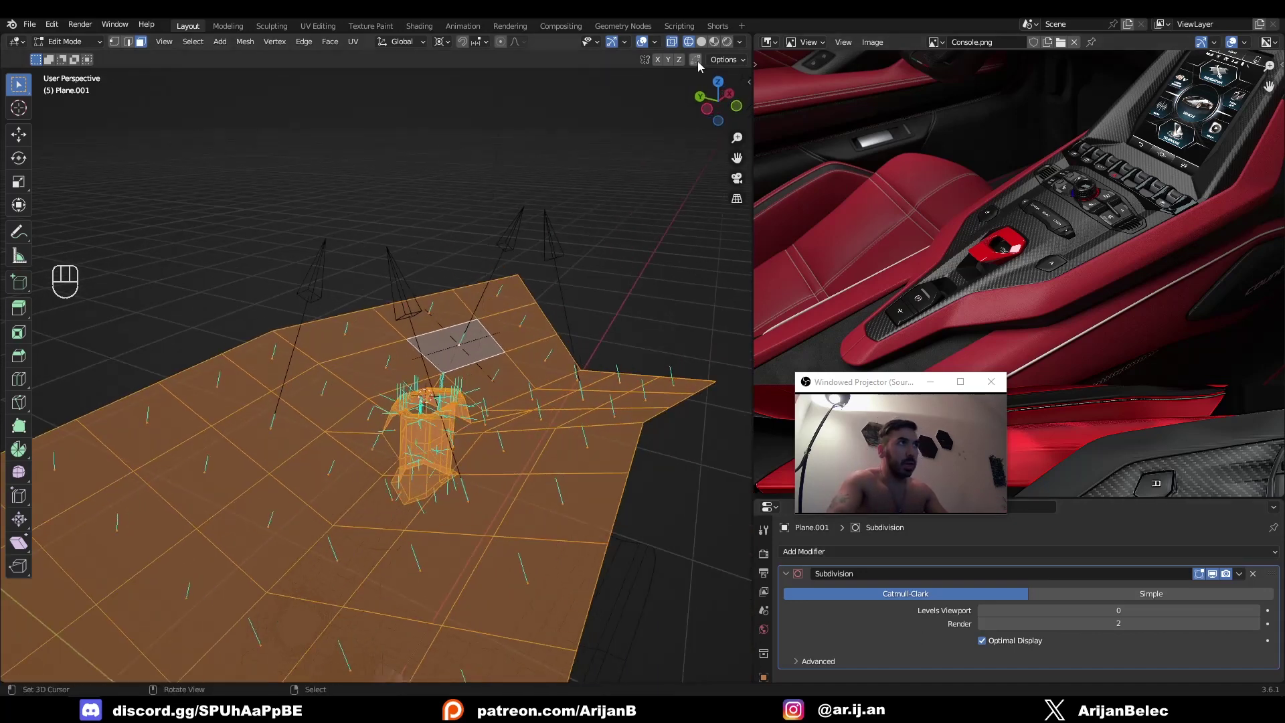
Turn off the face normals overlay and return to solid shading in object mode
left_click(654, 43)
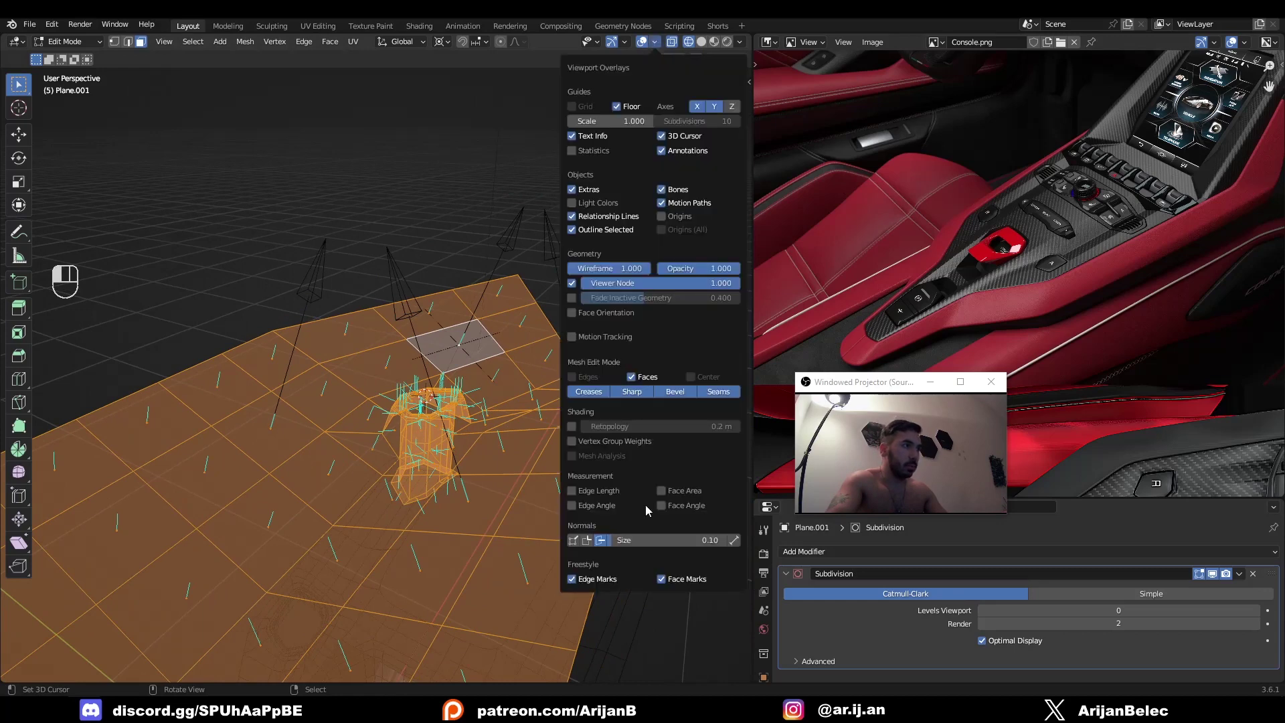
left_click(601, 540)
key("z")
mouse_move(496, 462)
middle_mouse_down()
mouse_move(381, 384)
mouse_move(417, 295)
mouse_move(393, 275)
middle_mouse_up()
key("Tab")
Select the arrow empty above the sloping surface beside the socket
right_click(416, 295)
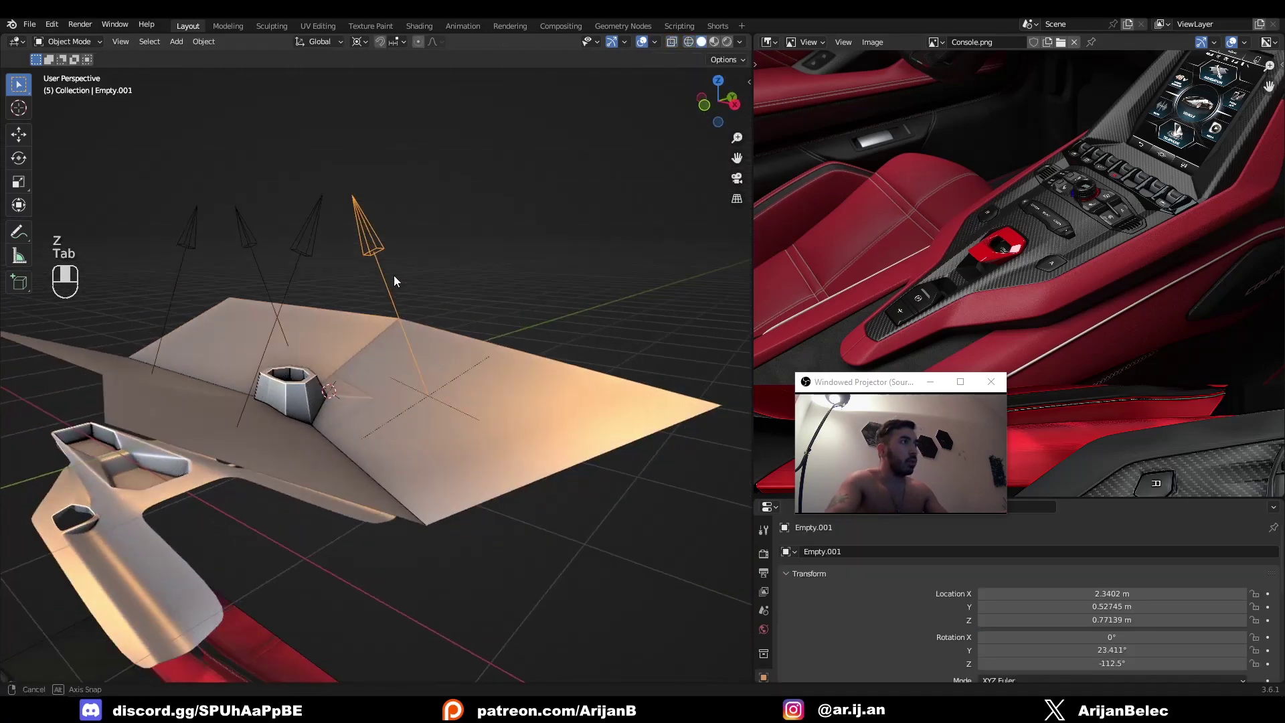
key("g")
right_click(440, 353)
mouse_move(439, 354)
middle_mouse_down()
mouse_move(422, 390)
mouse_move(364, 408)
mouse_move(408, 401)
mouse_move(395, 408)
mouse_move(396, 388)
mouse_move(413, 441)
mouse_move(396, 391)
middle_mouse_up()
right_click(395, 406)
Examine how the arrow empty aligns with the sloping surface, in both wireframe and solid shading
scroll(364, 408, "up", 2)
key("z")
key("z")
key("shift+s")
right_click(419, 407)
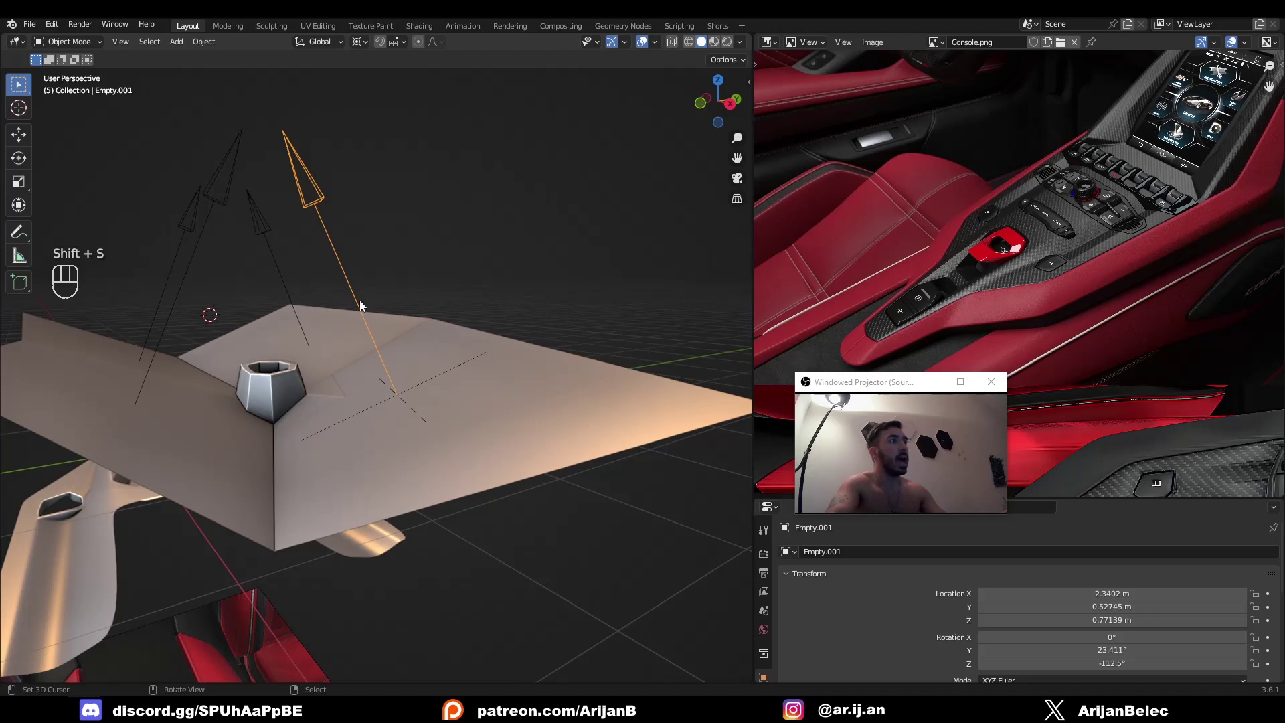
middle_click_drag(327, 239, 319, 221)
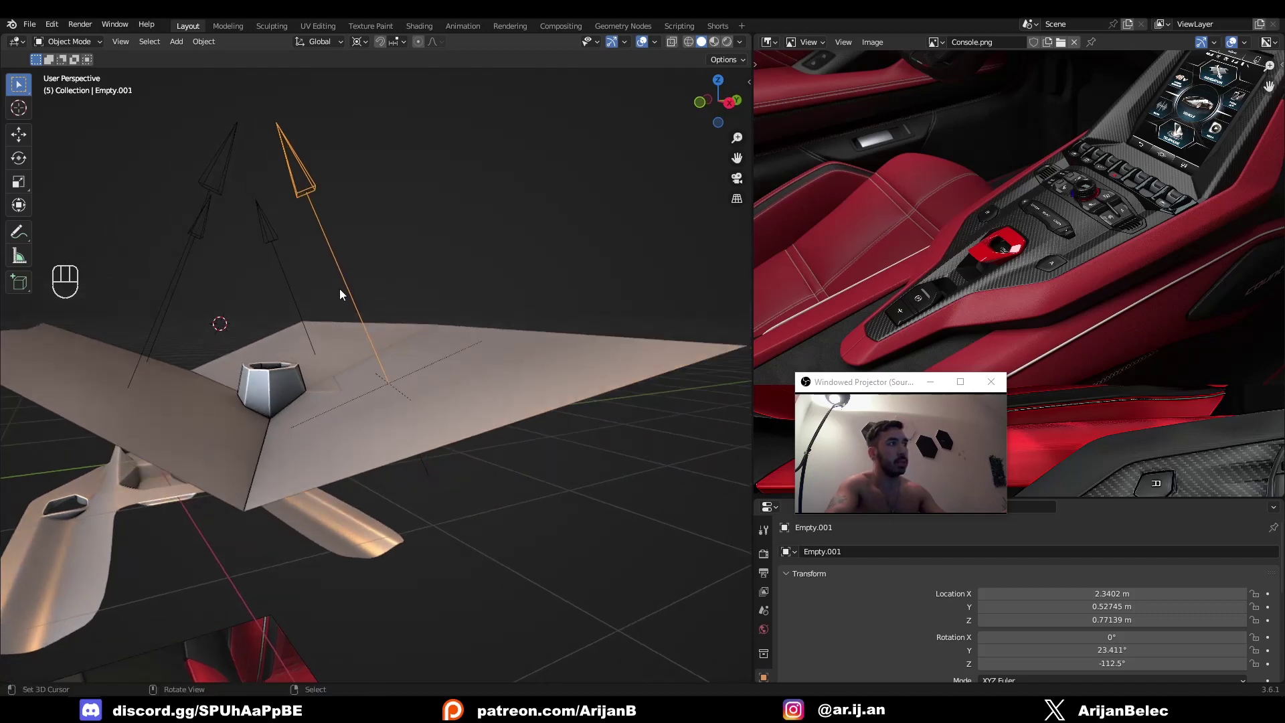
key("z")
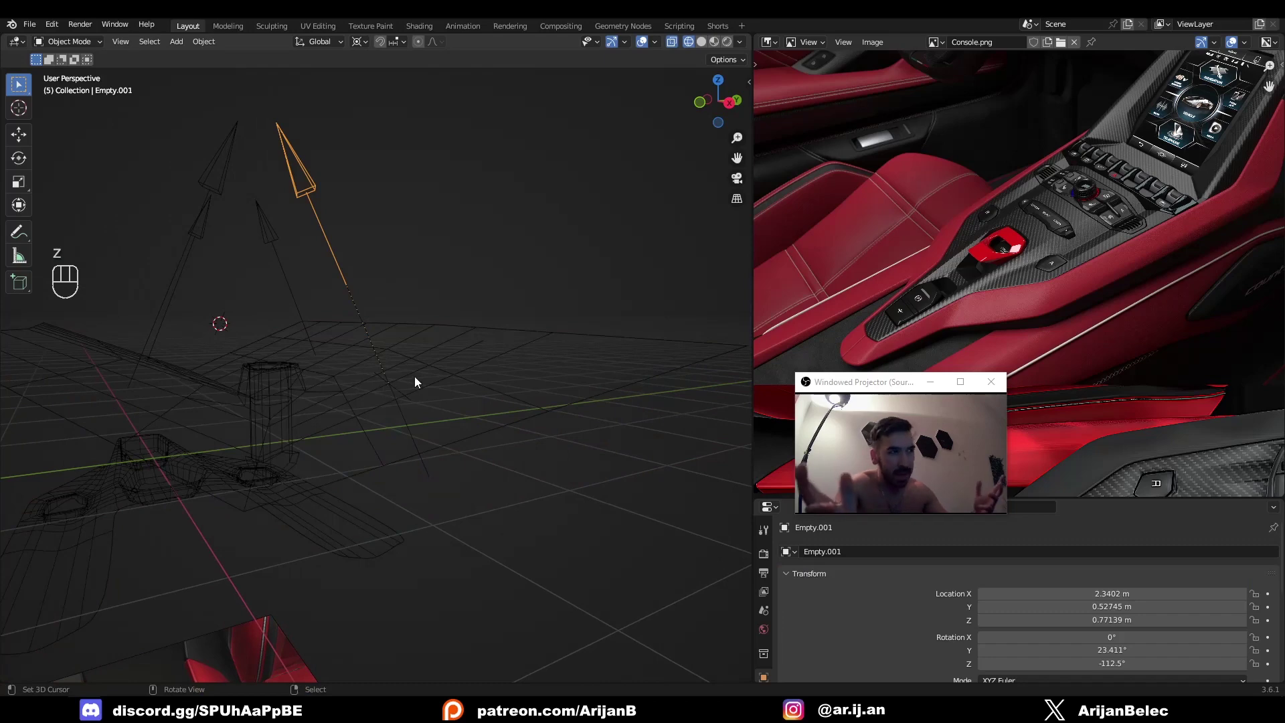
middle_click_drag(364, 371, 418, 407)
key("z")
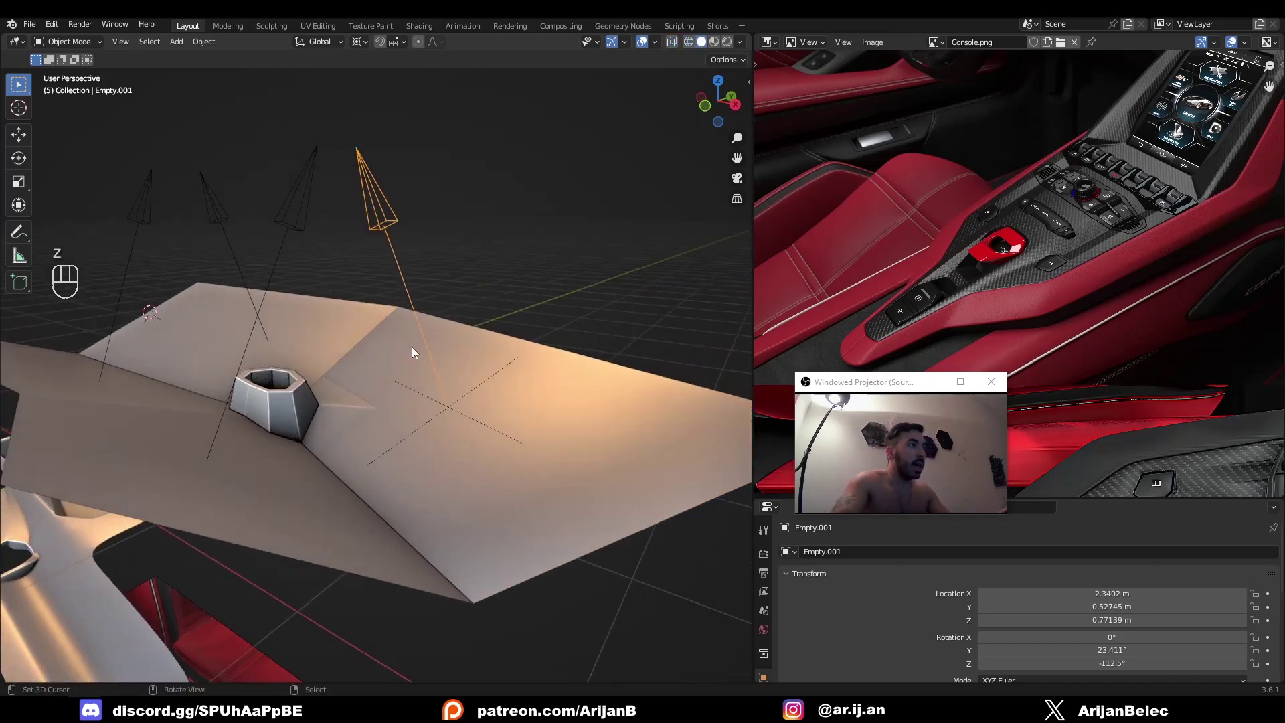
scroll(424, 399, "up", 4)
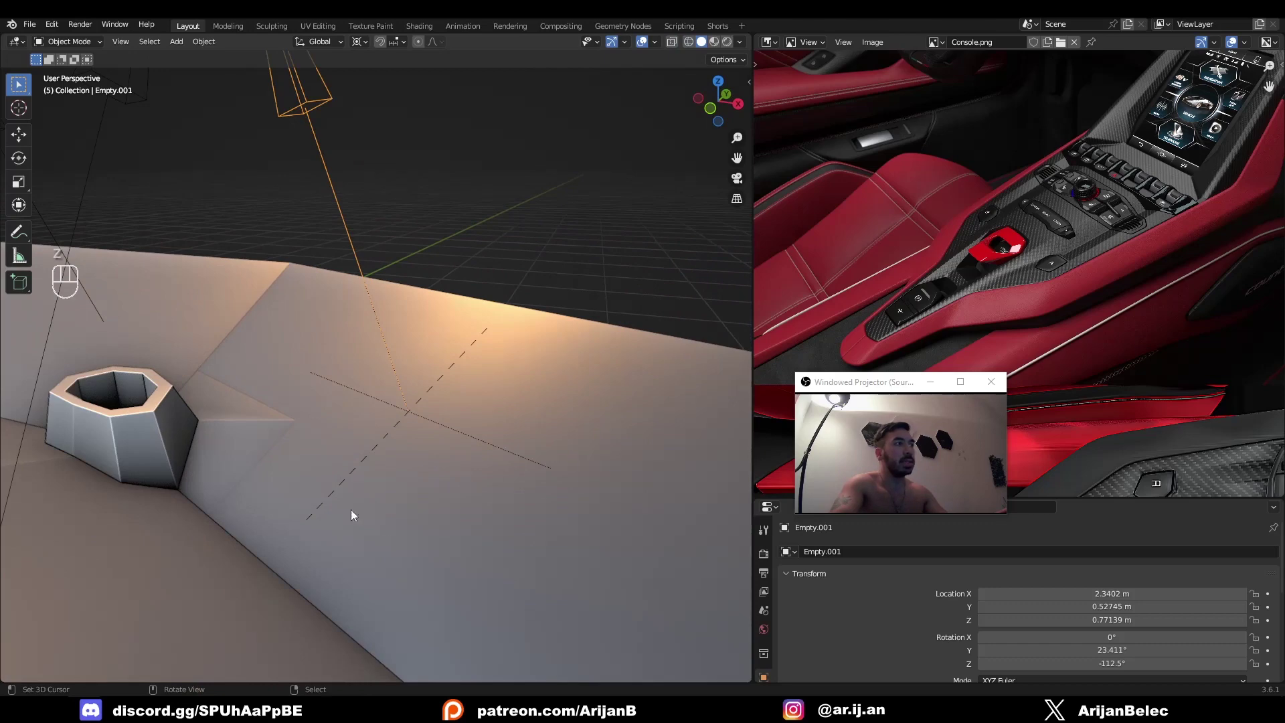
Select the plain axes empty lying on the sloping surface and snap the 3D cursor to it
middle_click_drag(488, 420, 549, 406)
key("z")
right_click(492, 385)
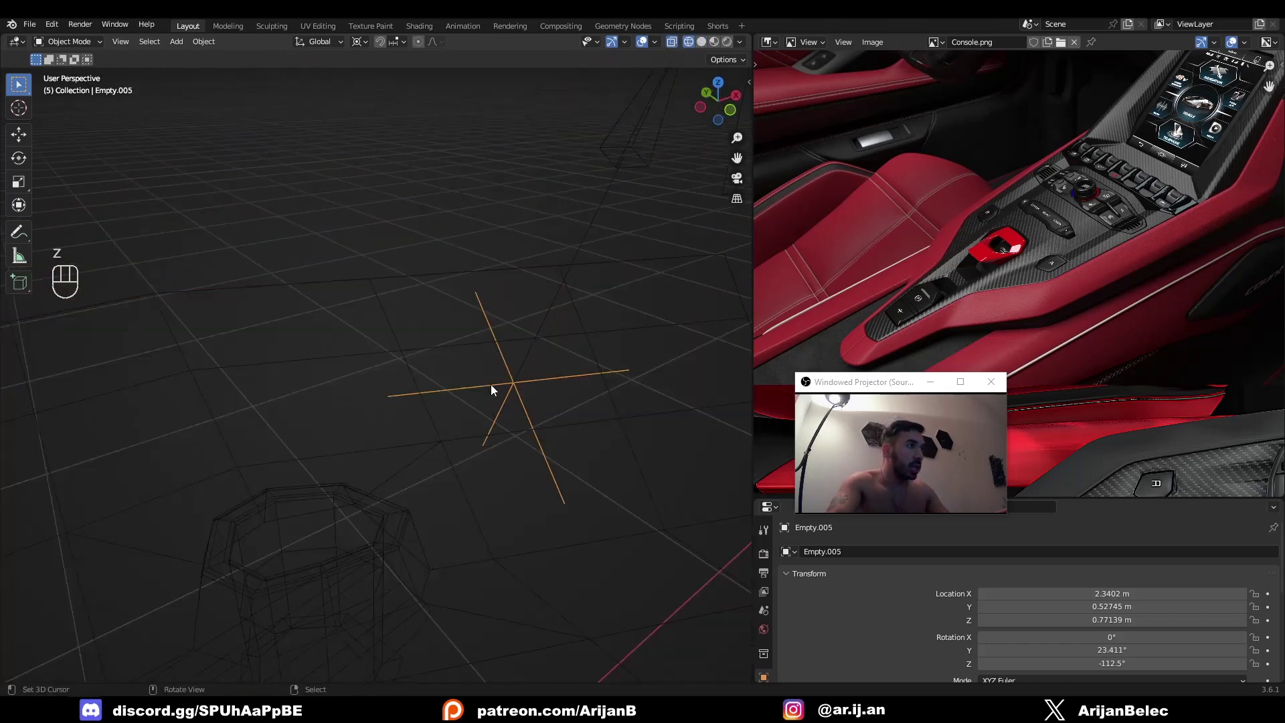
key("shift+s")
mouse_move(491, 437)
middle_mouse_down("shift")
mouse_move(368, 462)
mouse_move(446, 383)
mouse_move(400, 428)
mouse_move(352, 390)
mouse_move(303, 387)
middle_mouse_up("shift")
key("z")
key("z")
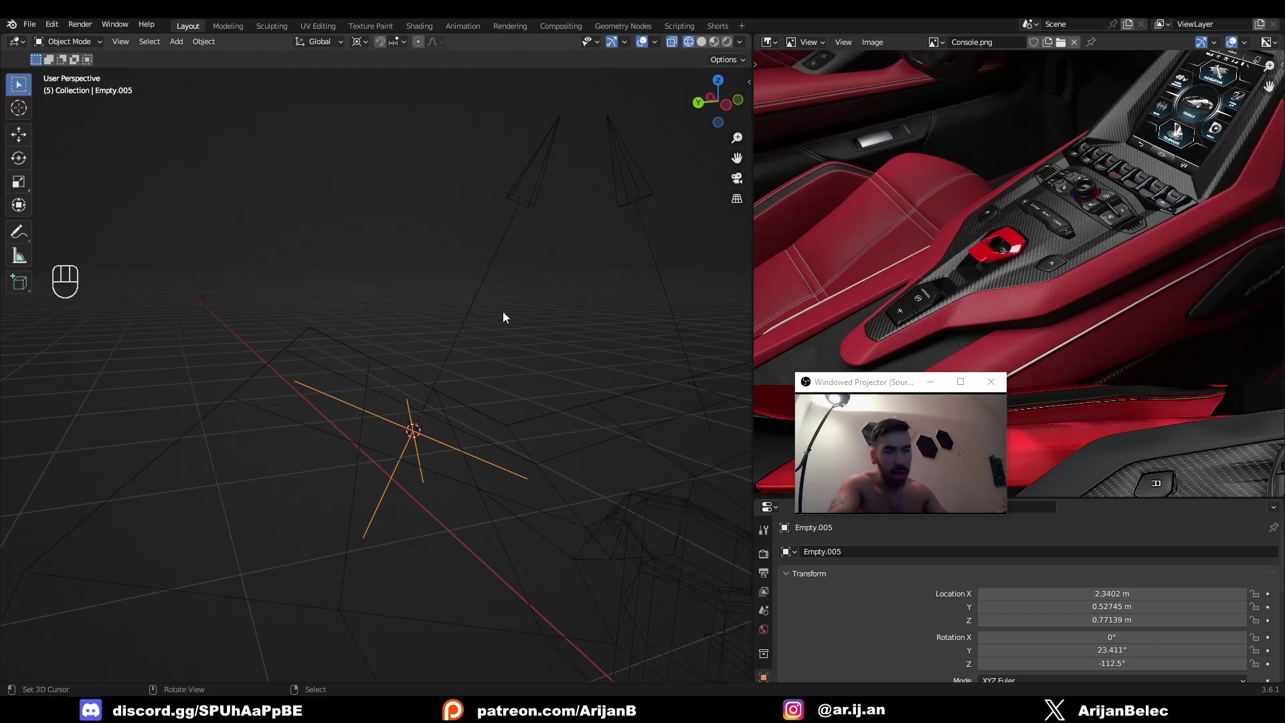
middle_click_drag(476, 388, 450, 392)
key("shift+s")
left_click(436, 535)
key("z")
middle_click_drag(417, 444, 432, 495)
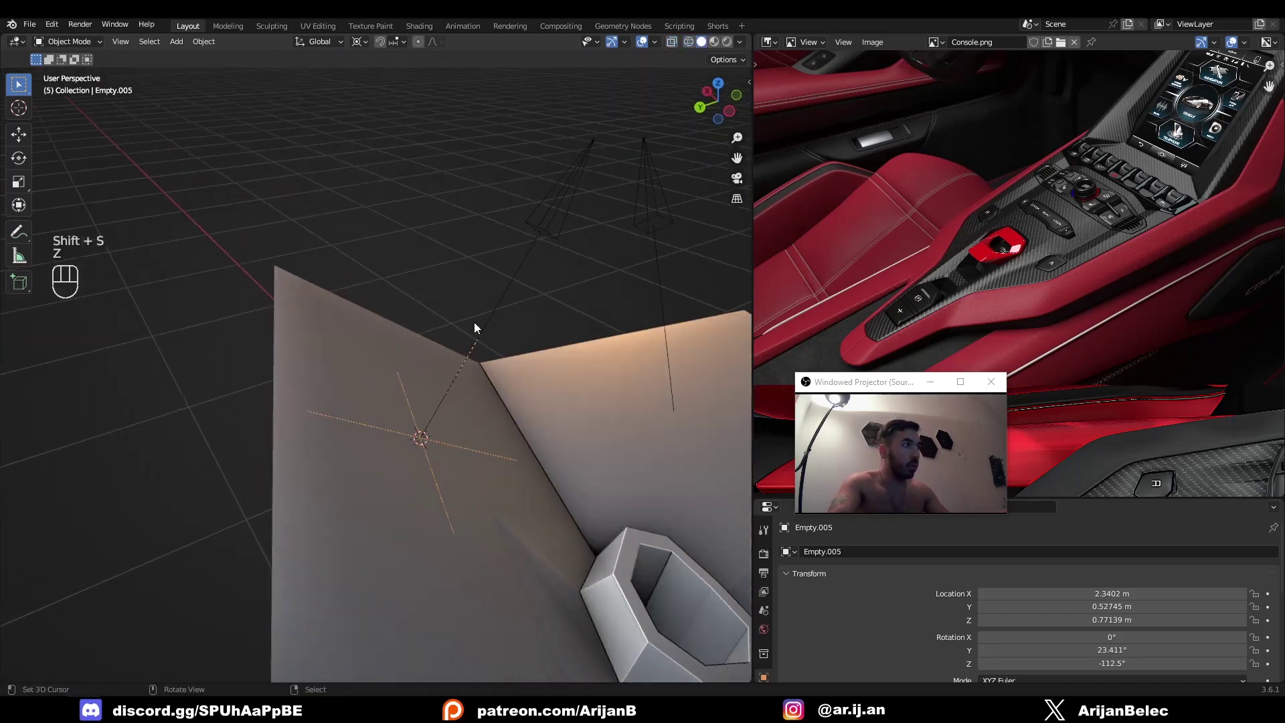
Try to rotate the plain axes empty about its local Z axis against the sloping surface
key("r")
key("z")
key("z")
right_click(465, 547)
middle_click_drag(464, 547, 463, 499)
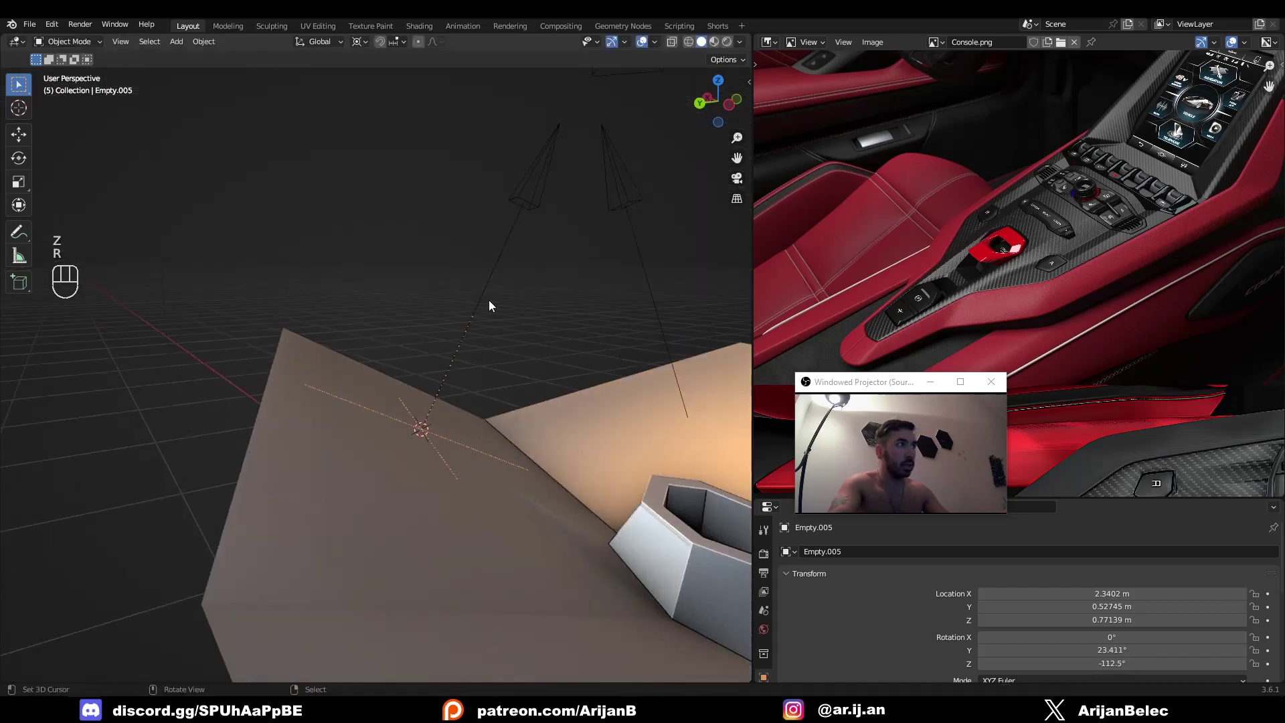
scroll(489, 300, "down", 2)
key("r")
key("z")
key("z")
right_click(468, 324)
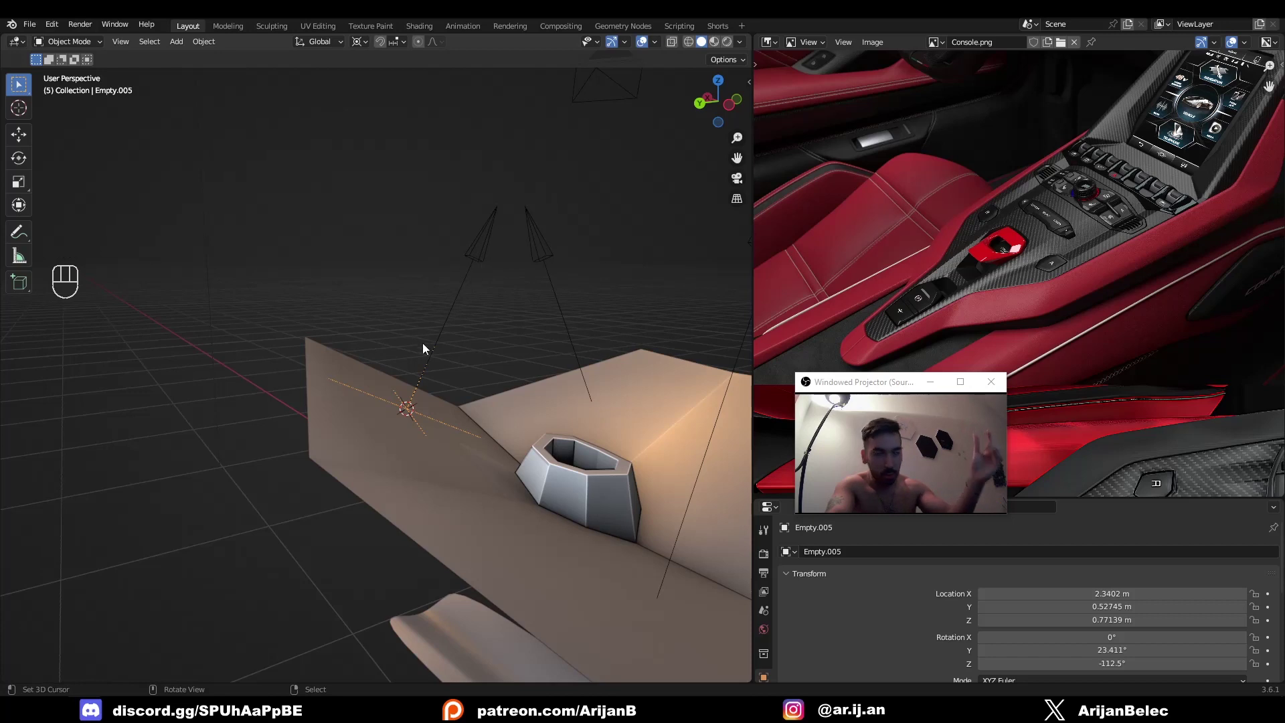
middle_click_drag(423, 343, 451, 510)
key("r")
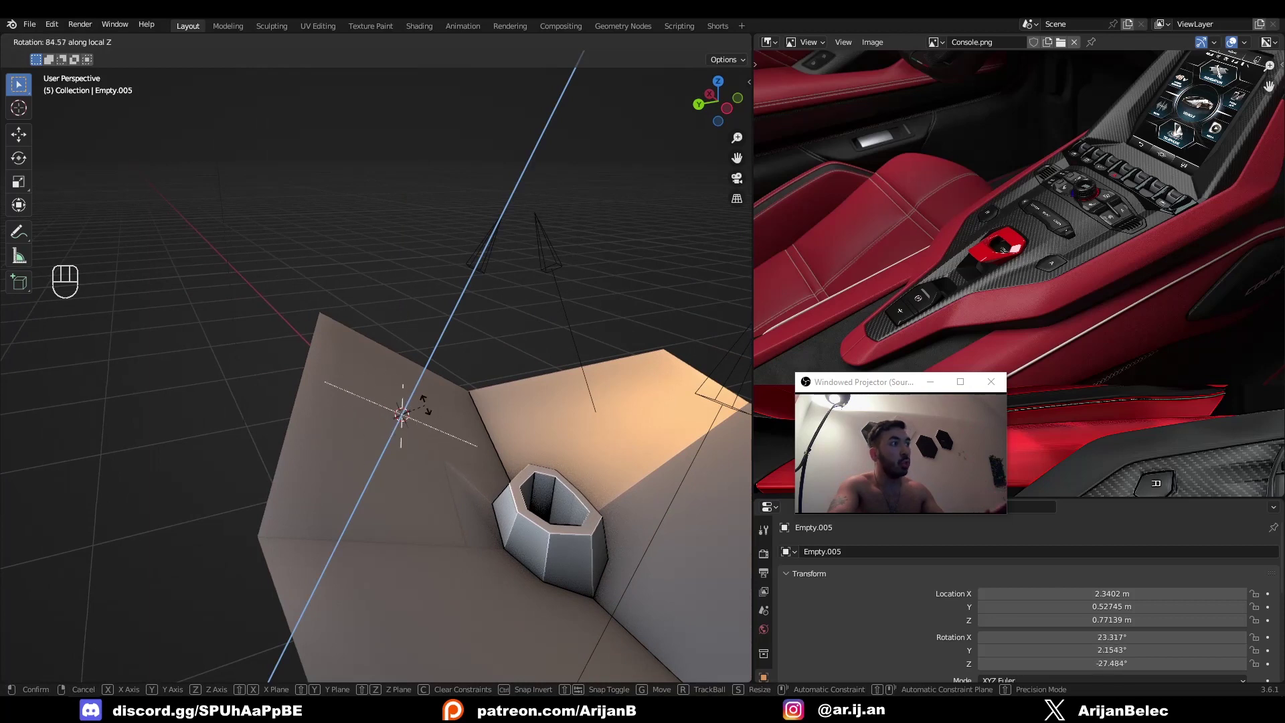
right_click(371, 487)
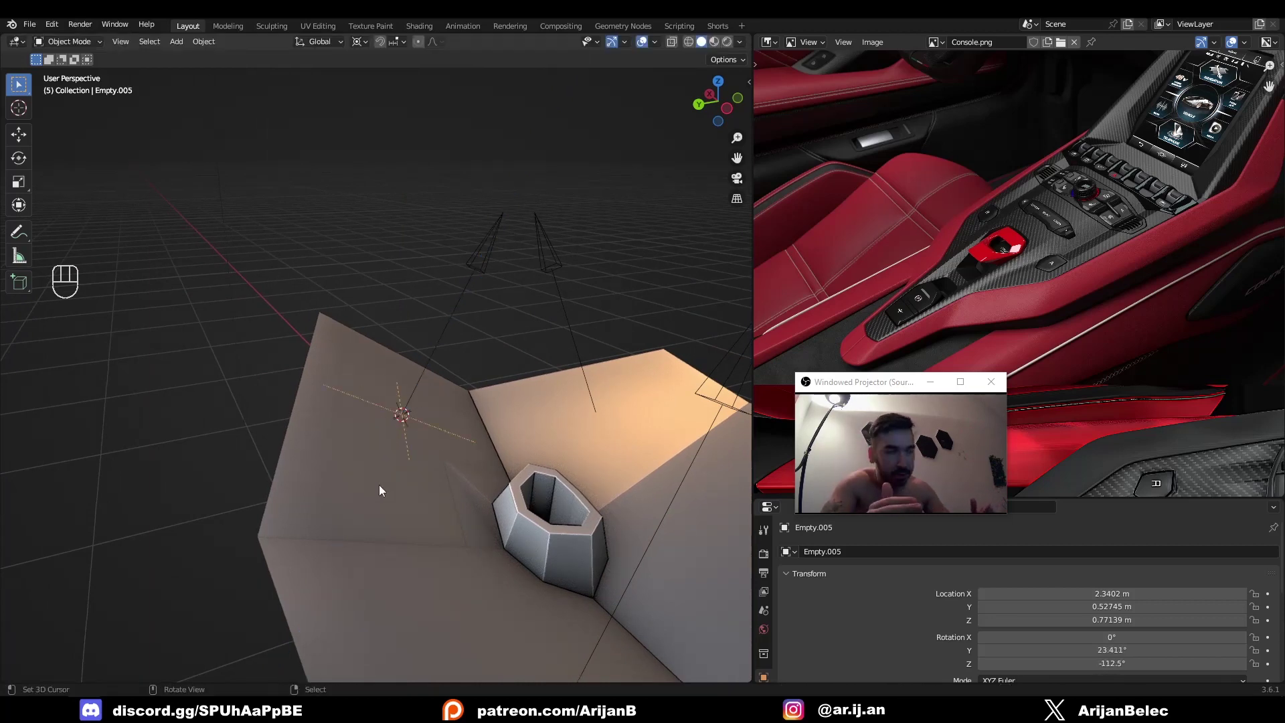
Select the console mesh and enter edit mode
middle_click_drag(379, 484, 402, 536)
scroll(404, 482, "up", 3)
key("z")
mouse_move(407, 451)
middle_mouse_down()
mouse_move(370, 424)
mouse_move(384, 395)
mouse_move(368, 422)
mouse_move(300, 450)
mouse_move(457, 441)
mouse_move(428, 396)
mouse_move(491, 415)
mouse_move(358, 437)
mouse_move(346, 454)
middle_mouse_up()
key("z")
right_click(407, 462)
key("z")
key("Tab")
Select the socket's base vertex in vertex select mode and examine the surrounding surface in wireframe and solid shading
right_click(427, 395)
key("z")
key("1")
right_click(425, 387)
key("z")
key("z")
key("Tab")
mouse_move(449, 487)
middle_mouse_down()
mouse_move(469, 487)
mouse_move(421, 492)
mouse_move(491, 500)
mouse_move(461, 517)
middle_mouse_up()
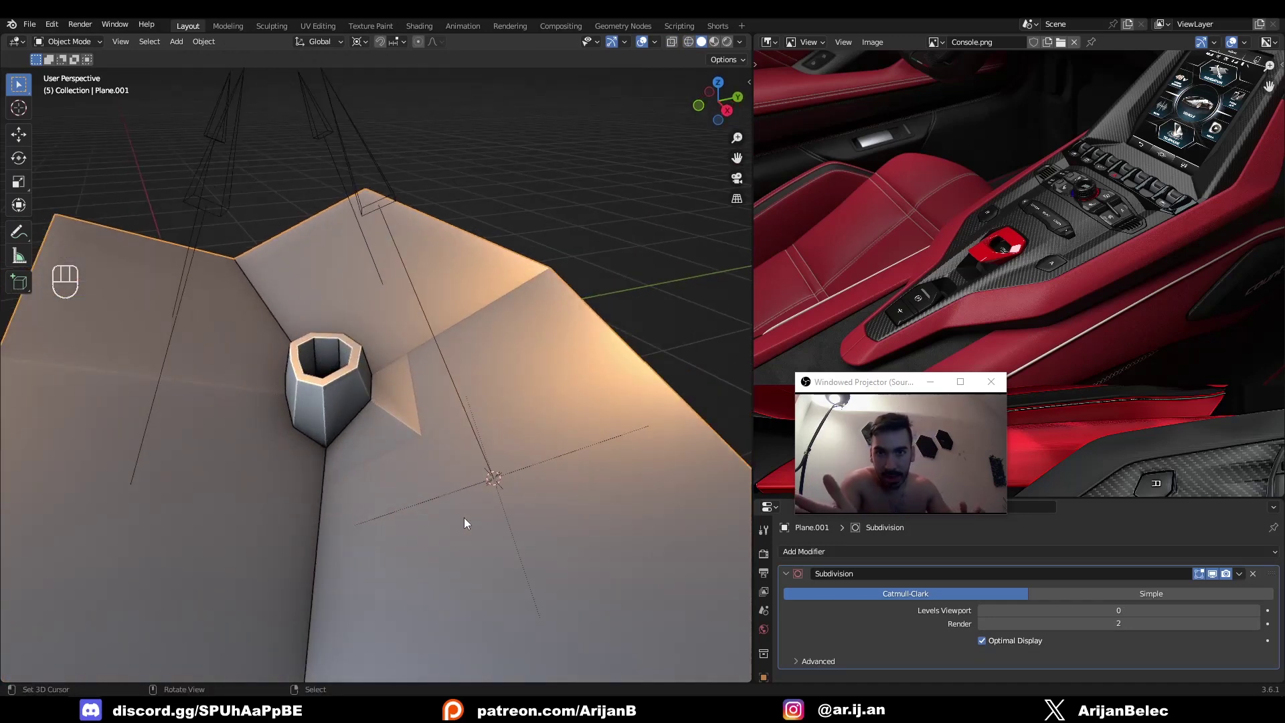
Try to slide the socket's base vertex along its edge on the sloping surface
key("Tab")
mouse_move(406, 506)
middle_mouse_down()
mouse_move(442, 408)
mouse_move(414, 417)
middle_mouse_up()
key("z")
key("z")
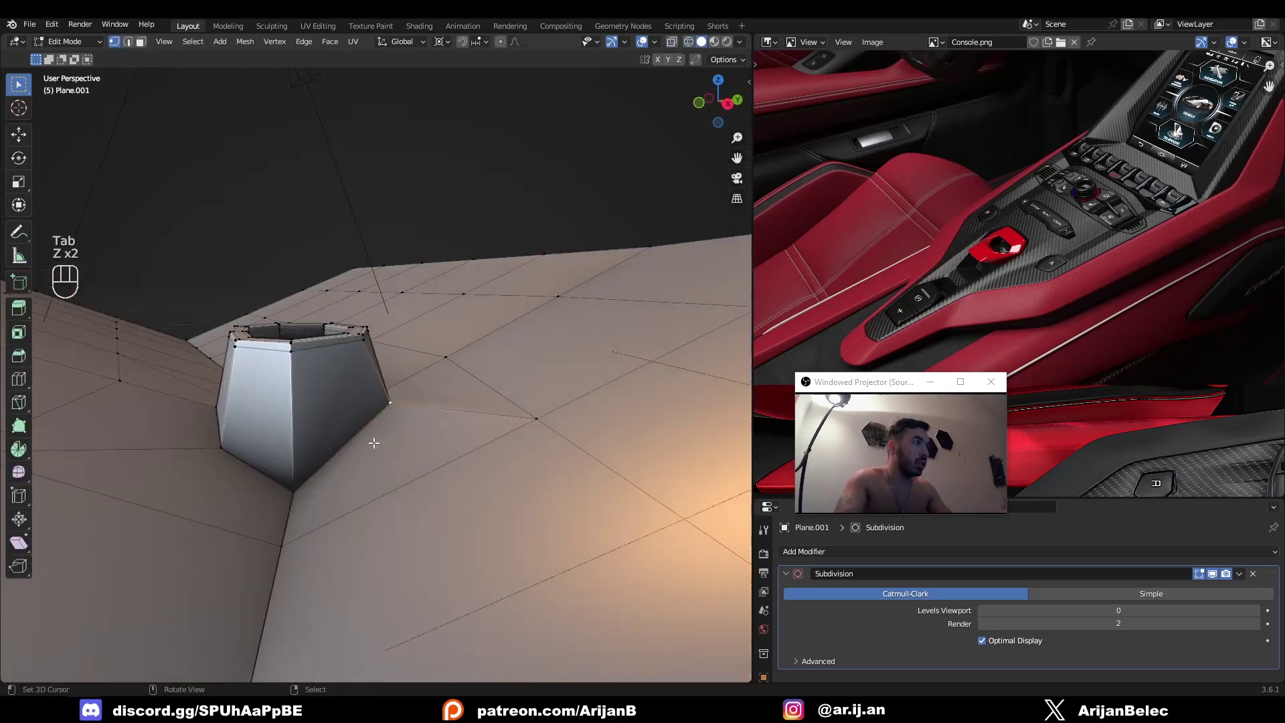
key("g")
key("g")
left_click(384, 442)
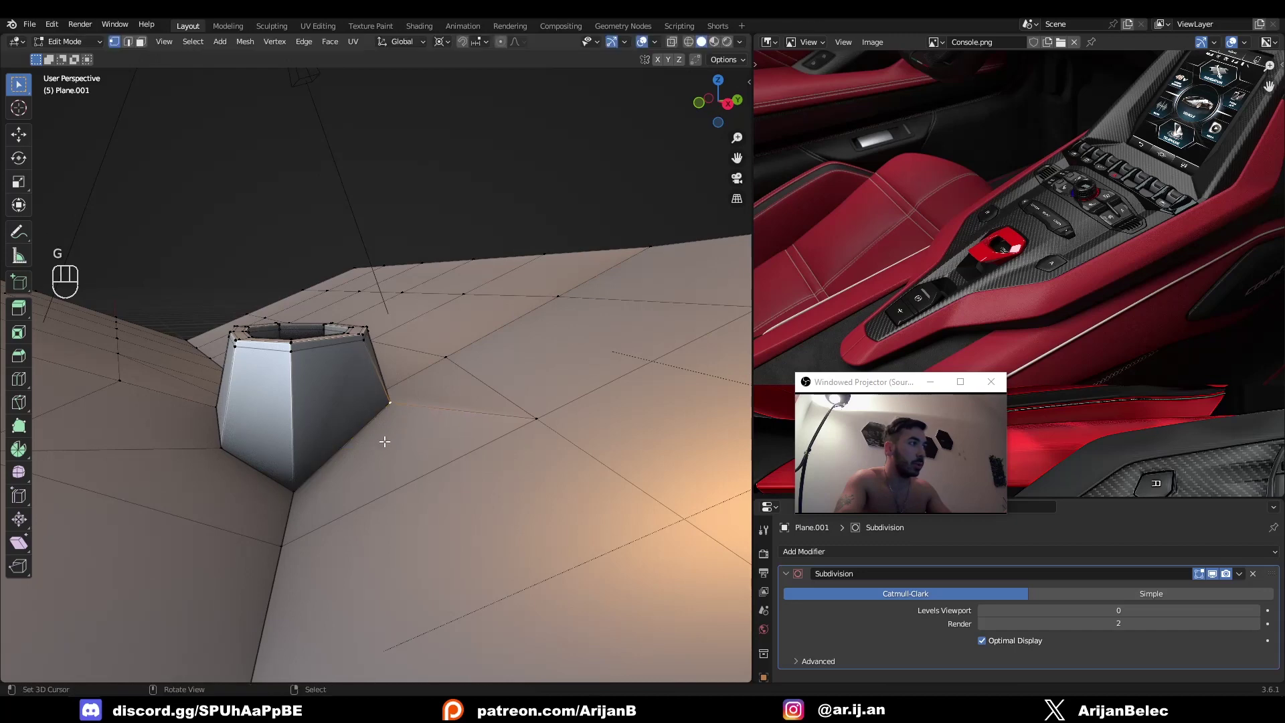
Select the two faces beside the socket's base and examine the surface creasing around the socket in edit and object mode
middle_click_drag(384, 442, 332, 399)
key("3")
right_click(332, 399)
key("2")
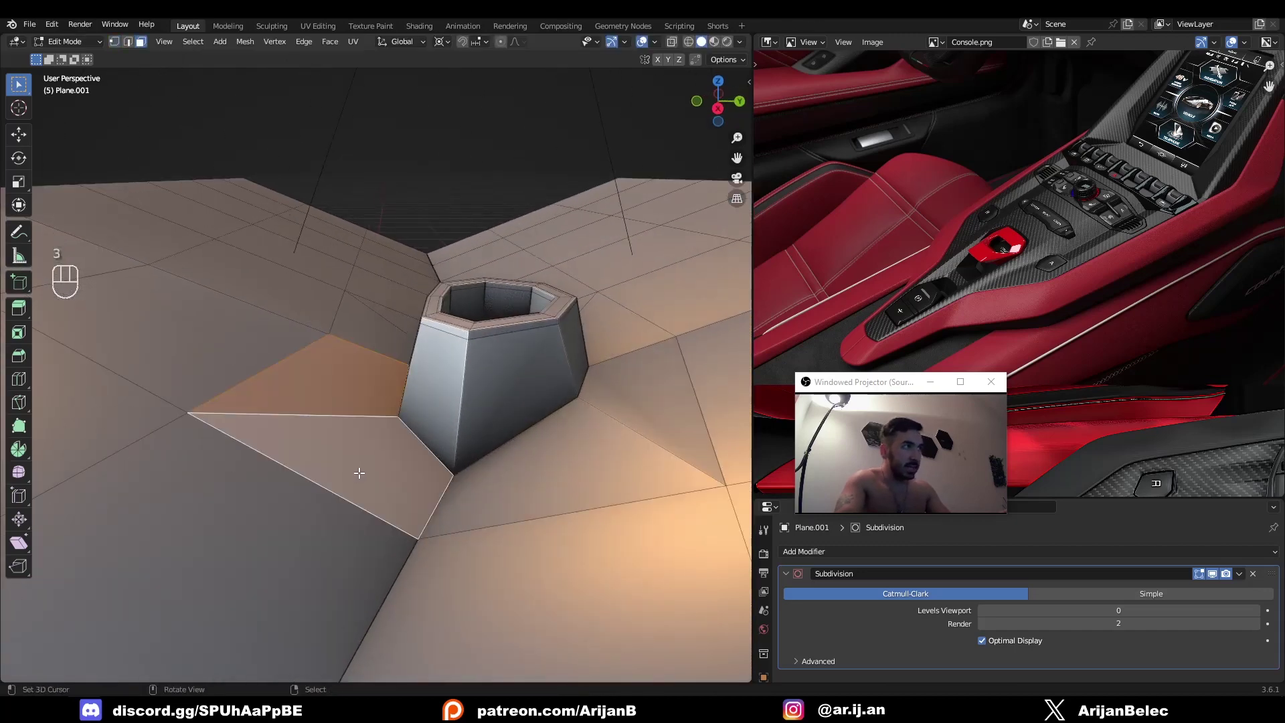
mouse_move(359, 473)
middle_mouse_down()
mouse_move(405, 451)
mouse_move(399, 413)
mouse_move(385, 417)
mouse_move(474, 436)
mouse_move(406, 428)
mouse_move(439, 436)
mouse_move(479, 430)
mouse_move(339, 427)
mouse_move(375, 401)
mouse_move(375, 422)
mouse_move(399, 405)
mouse_move(380, 427)
mouse_move(411, 427)
mouse_move(364, 382)
mouse_move(621, 399)
middle_mouse_up()
key("z")
key("z")
key("z")
key("z")
key("z")
key("z")
key("Tab")
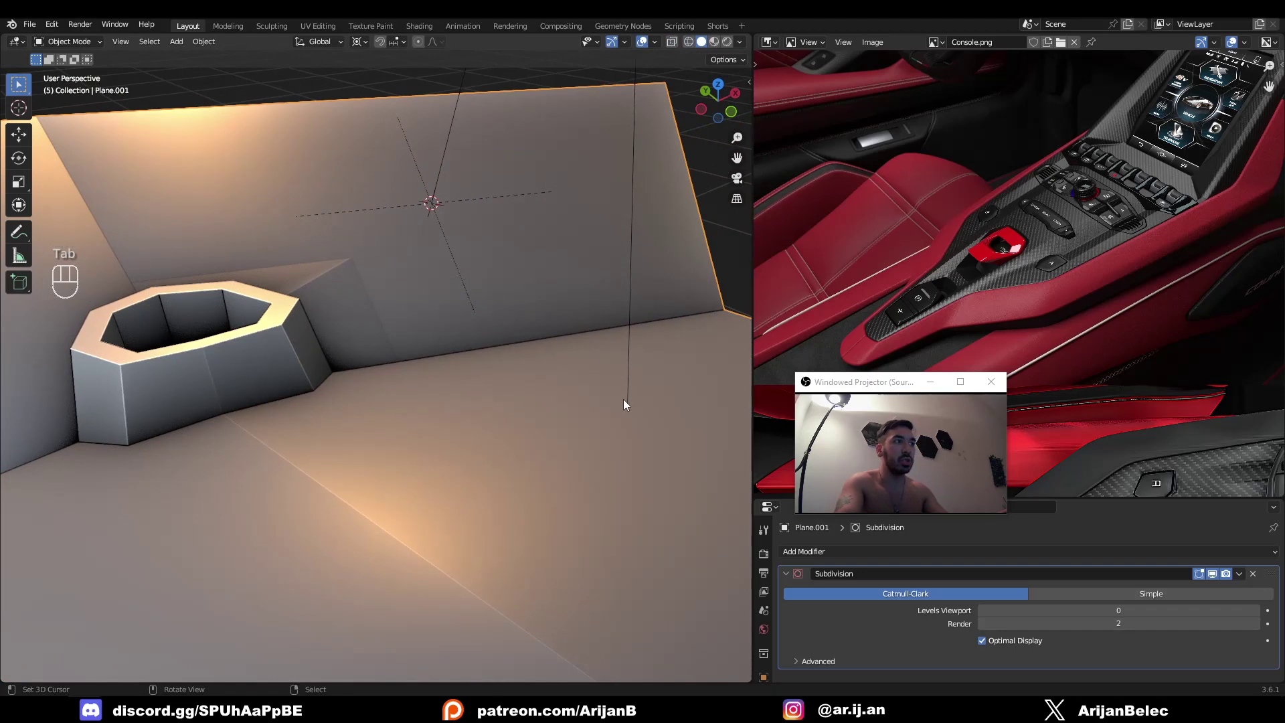
Select the arrow empty above the adjoining surface, then return to the console mesh in edit mode
left_click(626, 405)
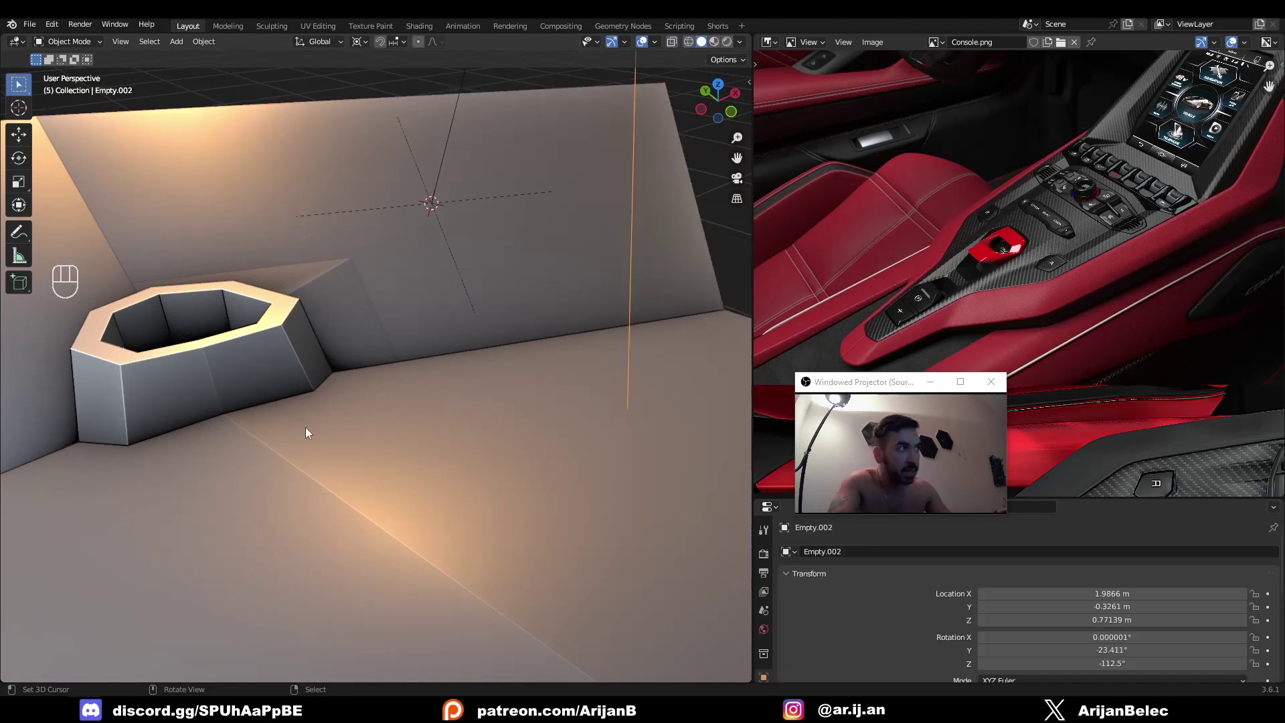
key("Tab")
left_click(295, 401)
key("Tab")
key("Tab")
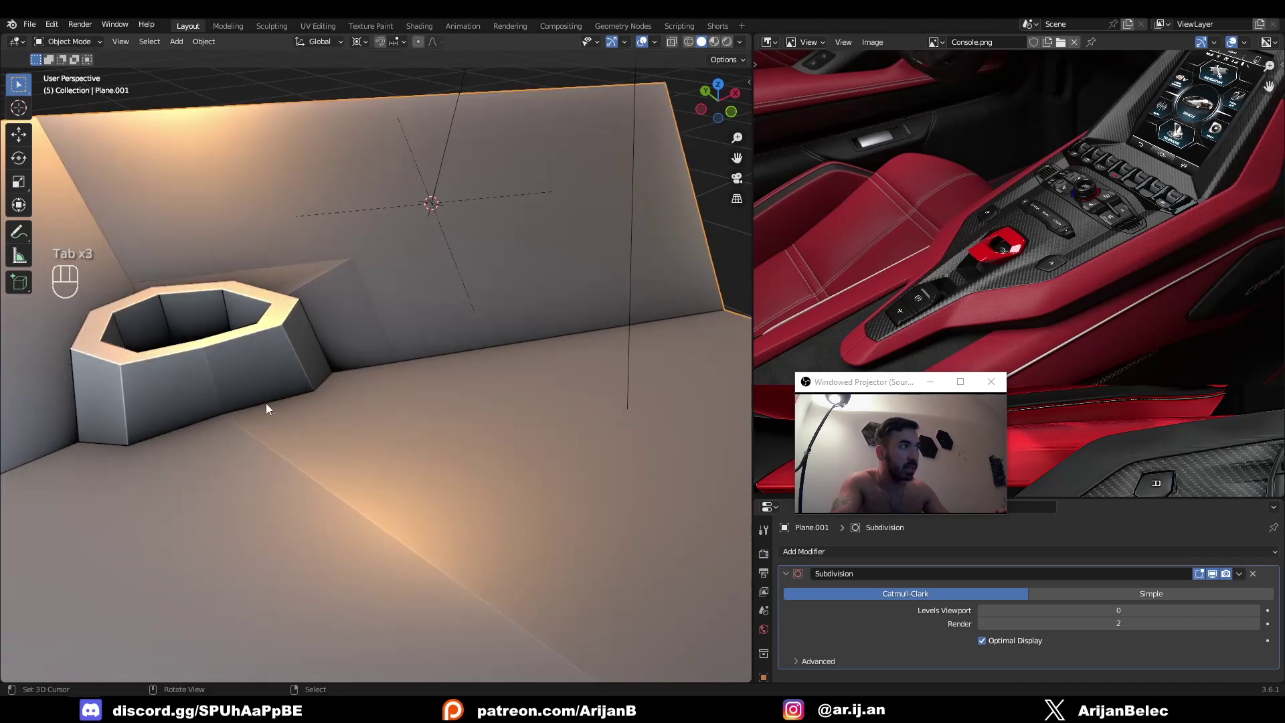
key("Tab")
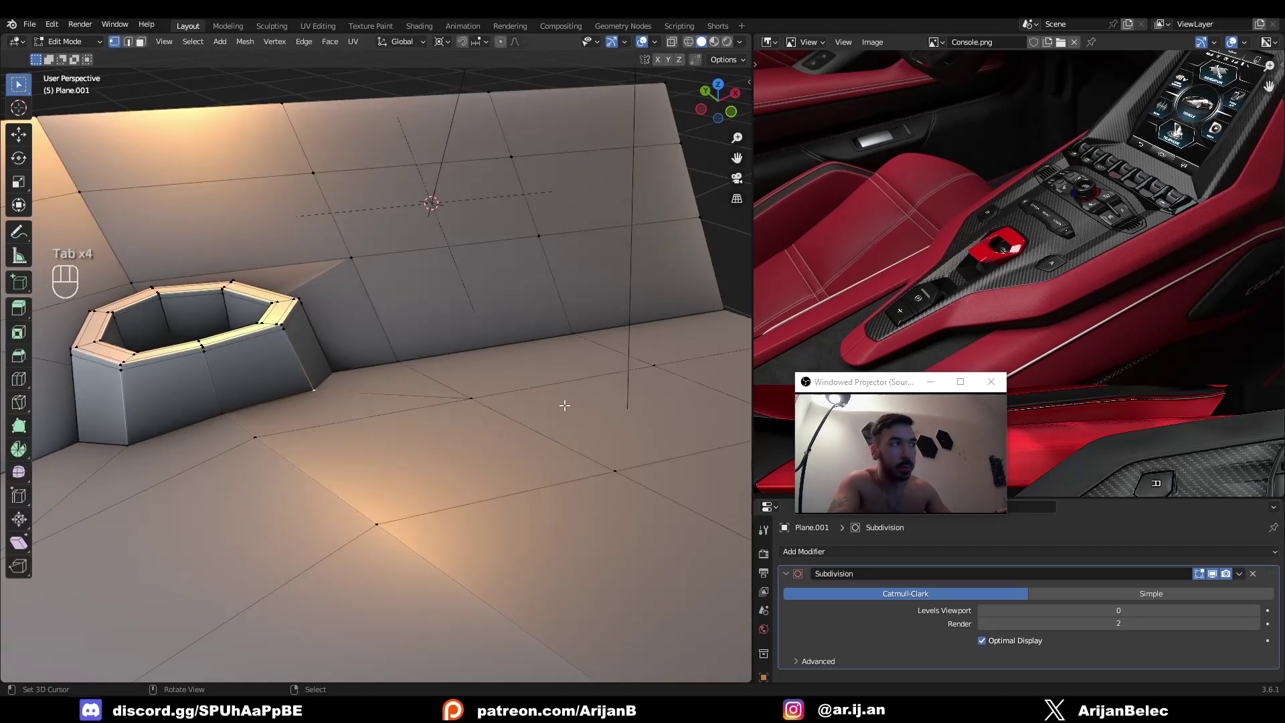
Slide the socket's base vertex on the opposite slope along the base edge toward the front corner
middle_click_drag(565, 405, 440, 434)
scroll(421, 442, "up", 2)
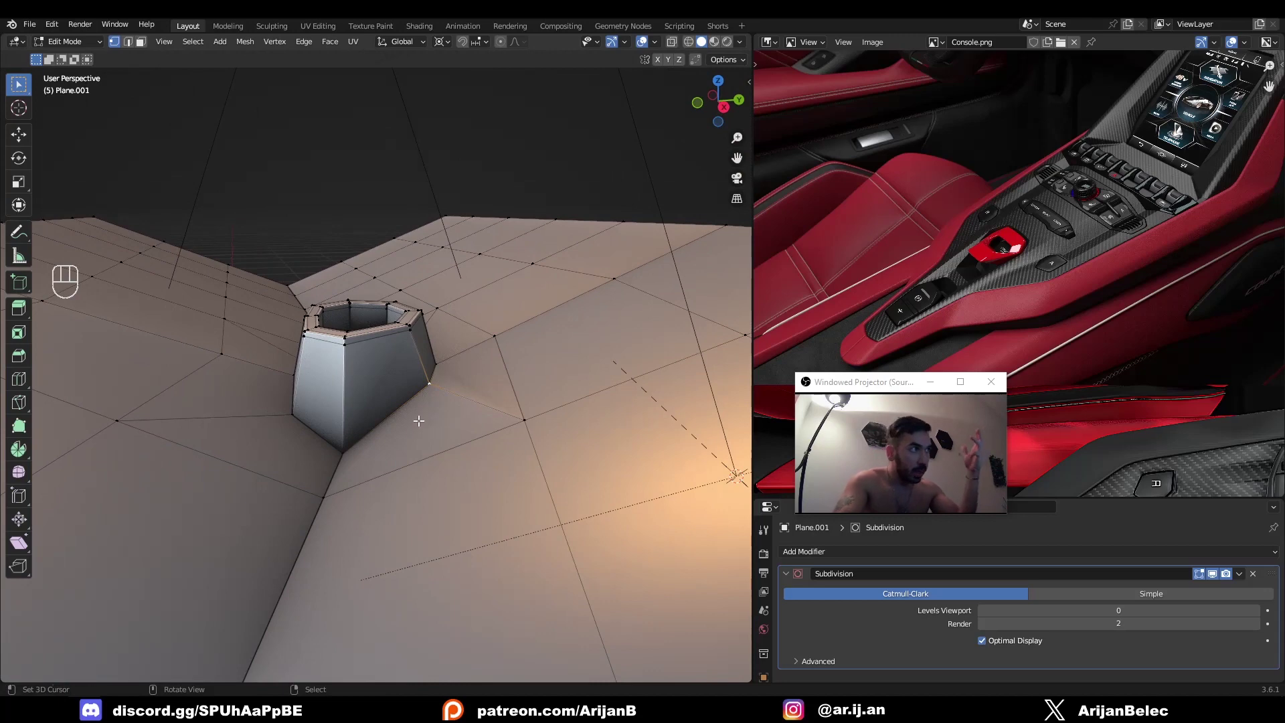
right_click(295, 413)
middle_click_drag(341, 410, 408, 396, "shift")
scroll(408, 396, "up", 3)
middle_click_drag(408, 396, 375, 422)
key("g")
key("g")
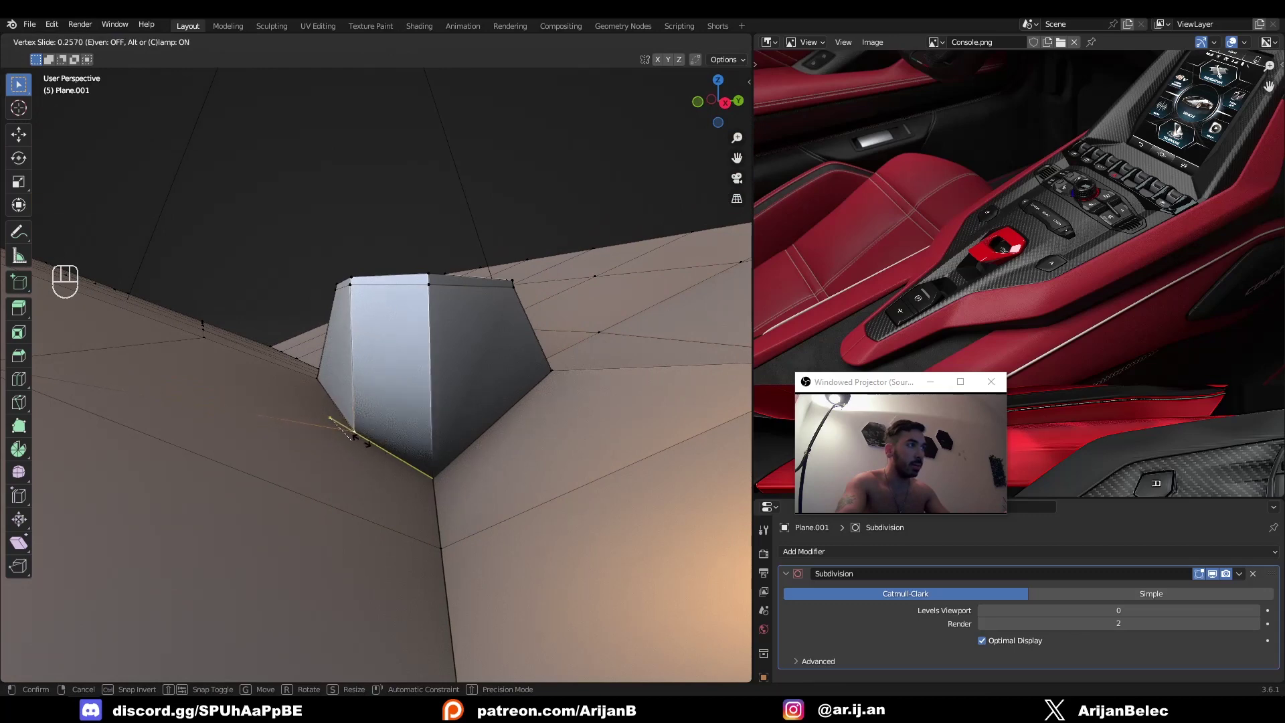
left_click(368, 443)
middle_click_drag(368, 442, 393, 424)
key("g")
key("g")
left_click(405, 439)
Try sliding the base vertices on the opposite slope along their other edges, checking the surface in object mode
right_click(335, 372)
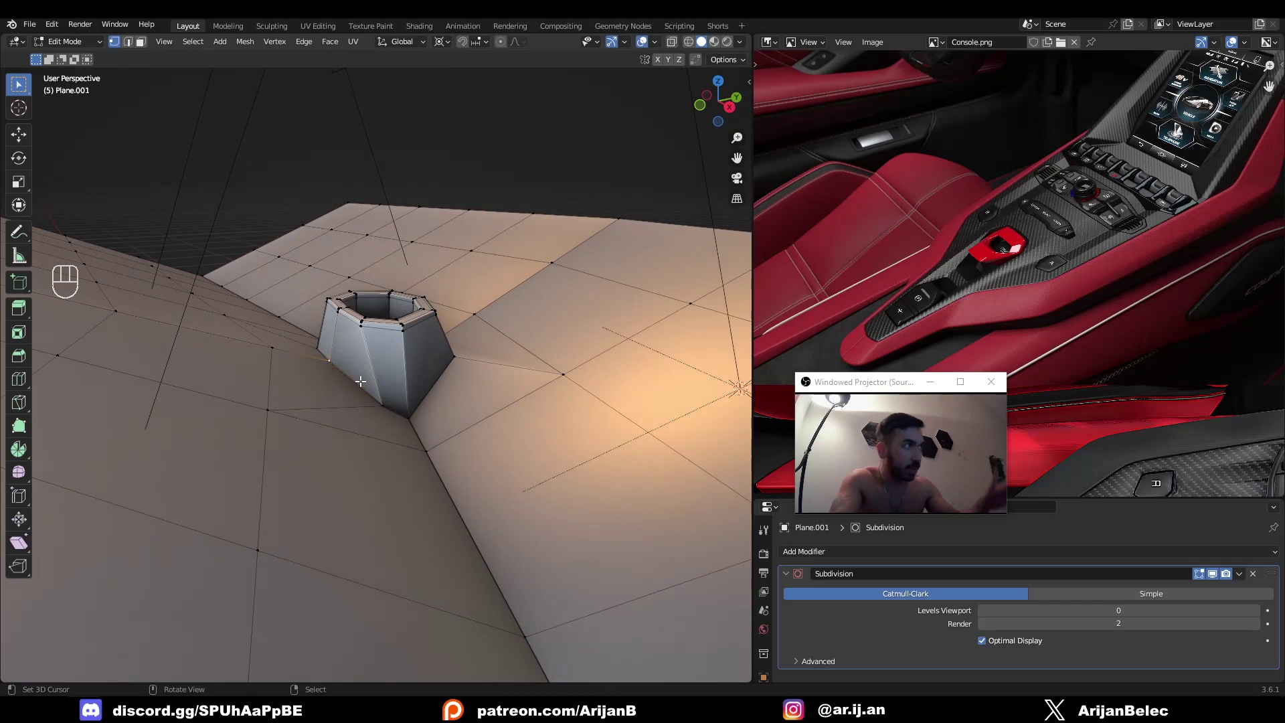
middle_click_drag(360, 381, 445, 461)
key("g")
key("g")
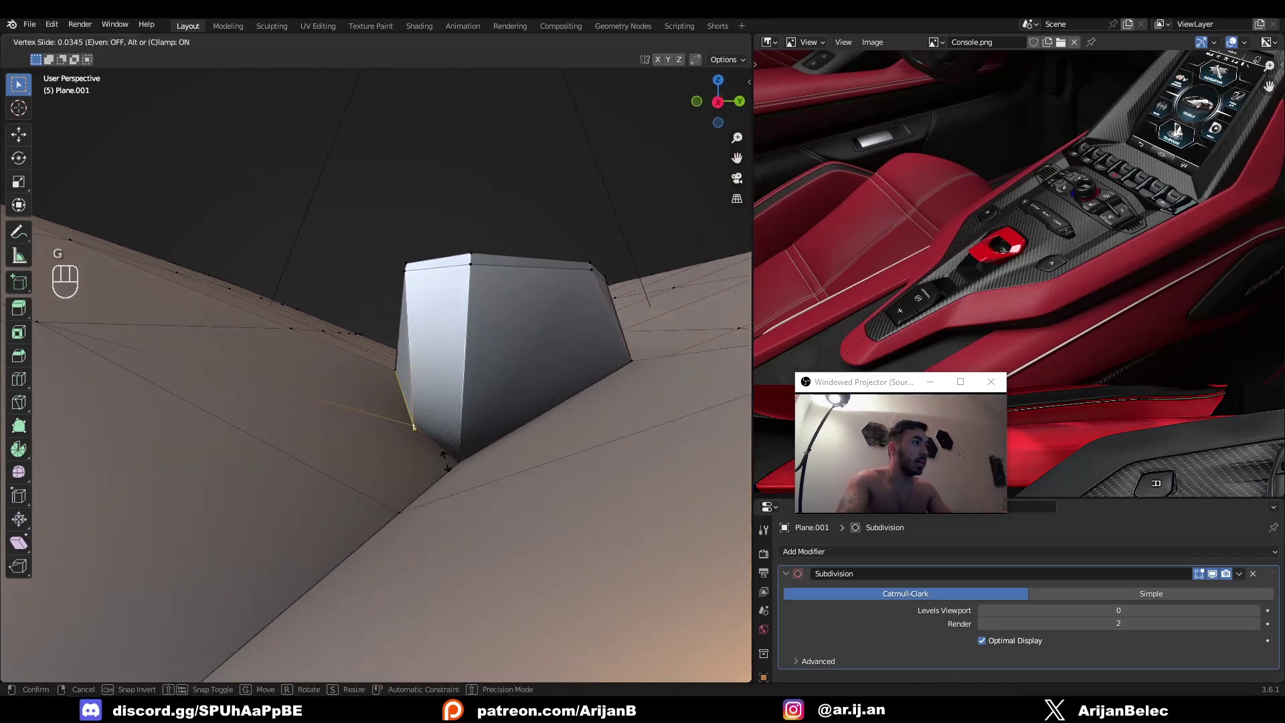
left_click(432, 435)
middle_click_drag(338, 388, 385, 414)
key("Tab")
key("Tab")
middle_click_drag(281, 386, 348, 353)
key("g")
key("g")
left_click(321, 382)
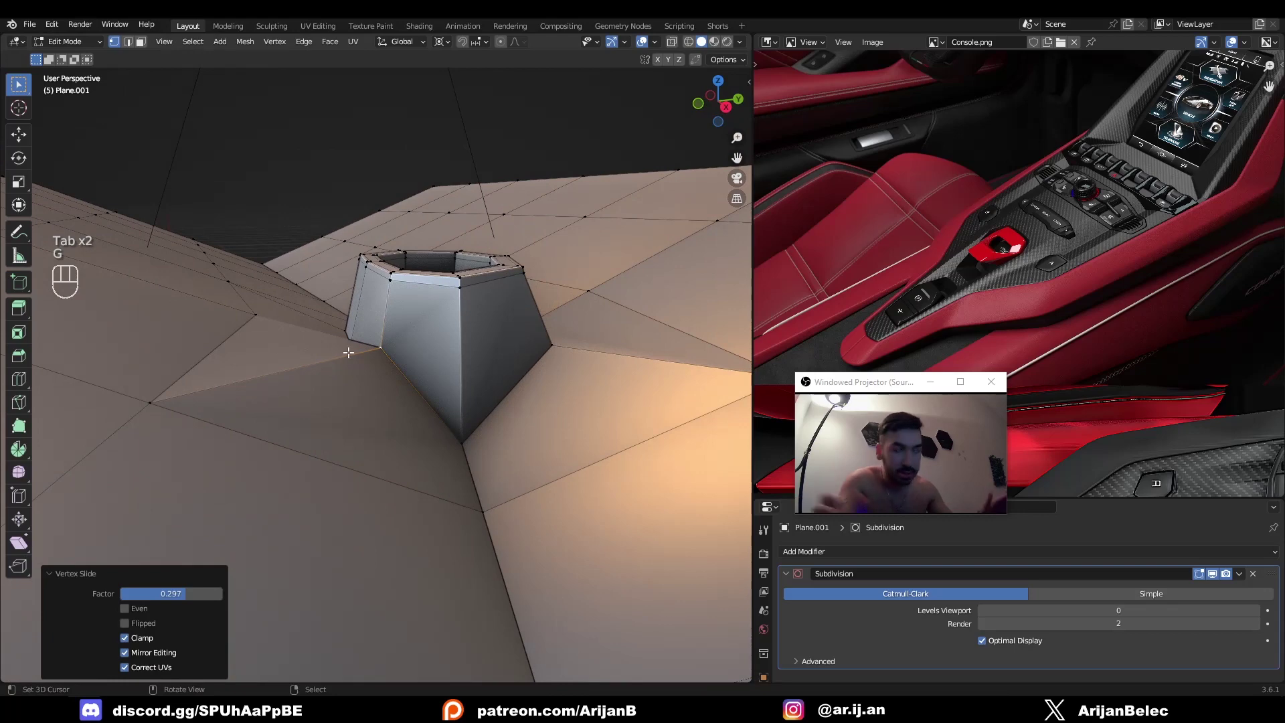
Undo the last vertex slides at the socket's base
key("ctrl+z")
key("ctrl+z")
key("ctrl+z")
key("ctrl+z")
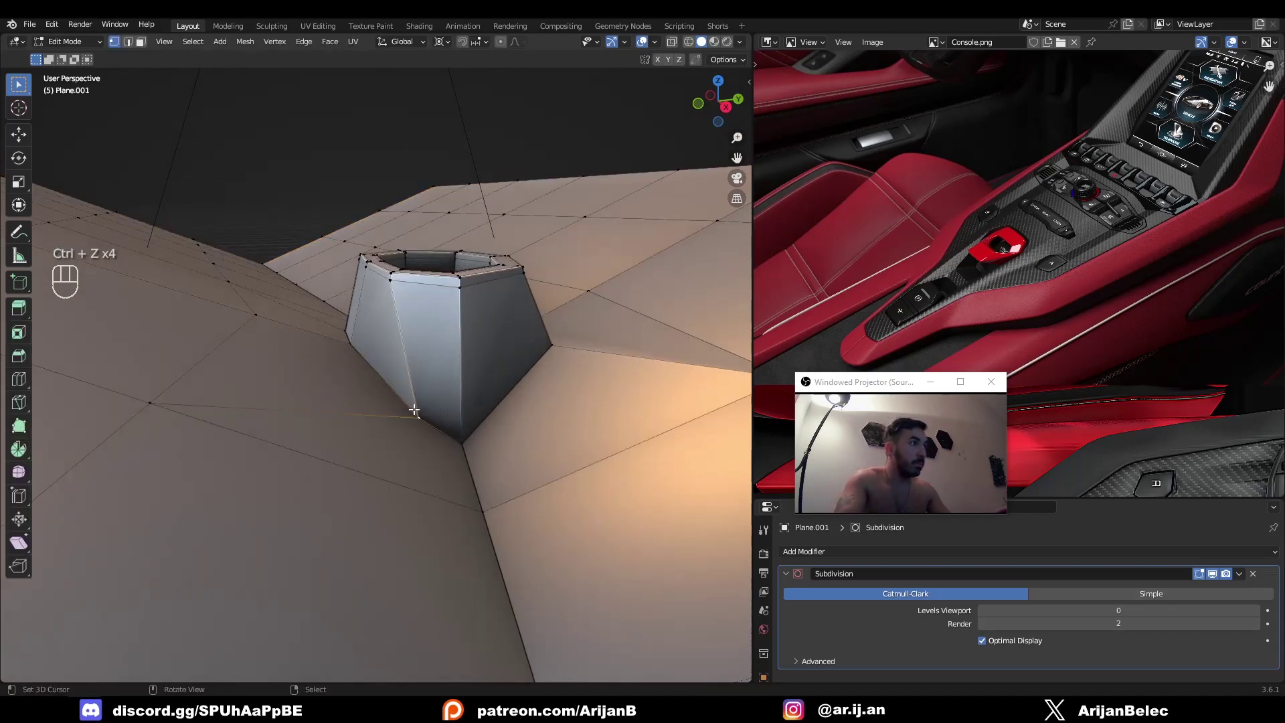
Slide the base vertex back along the socket's base edge by a factor of 0.287 and refine its position
key("g")
key("g")
left_click(356, 373)
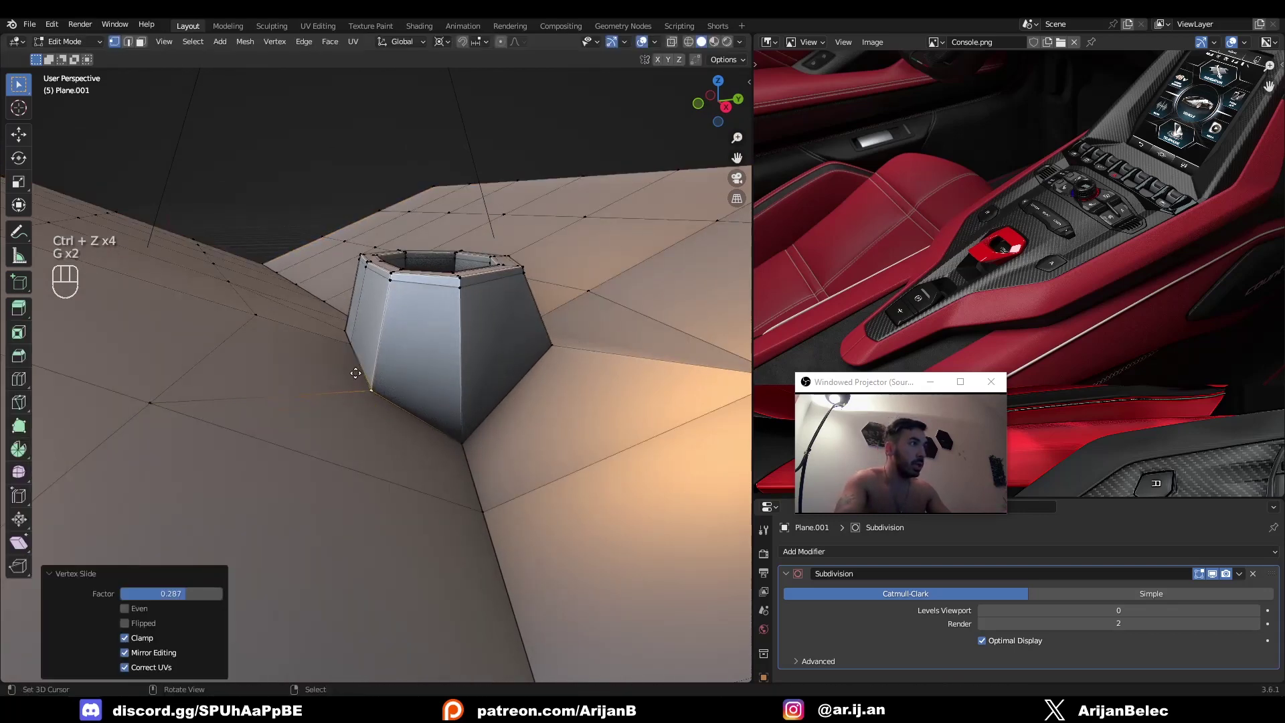
key("g")
key("g")
left_click(356, 373)
key("g")
key("g")
left_click(357, 373)
Check the socket in object mode, then try sliding the opposite base vertex toward the neighbouring surface vertex
middle_click_drag(401, 375, 368, 395)
key("Tab")
middle_click_drag(489, 393, 385, 406, "shift")
key("Tab")
key("g")
key("g")
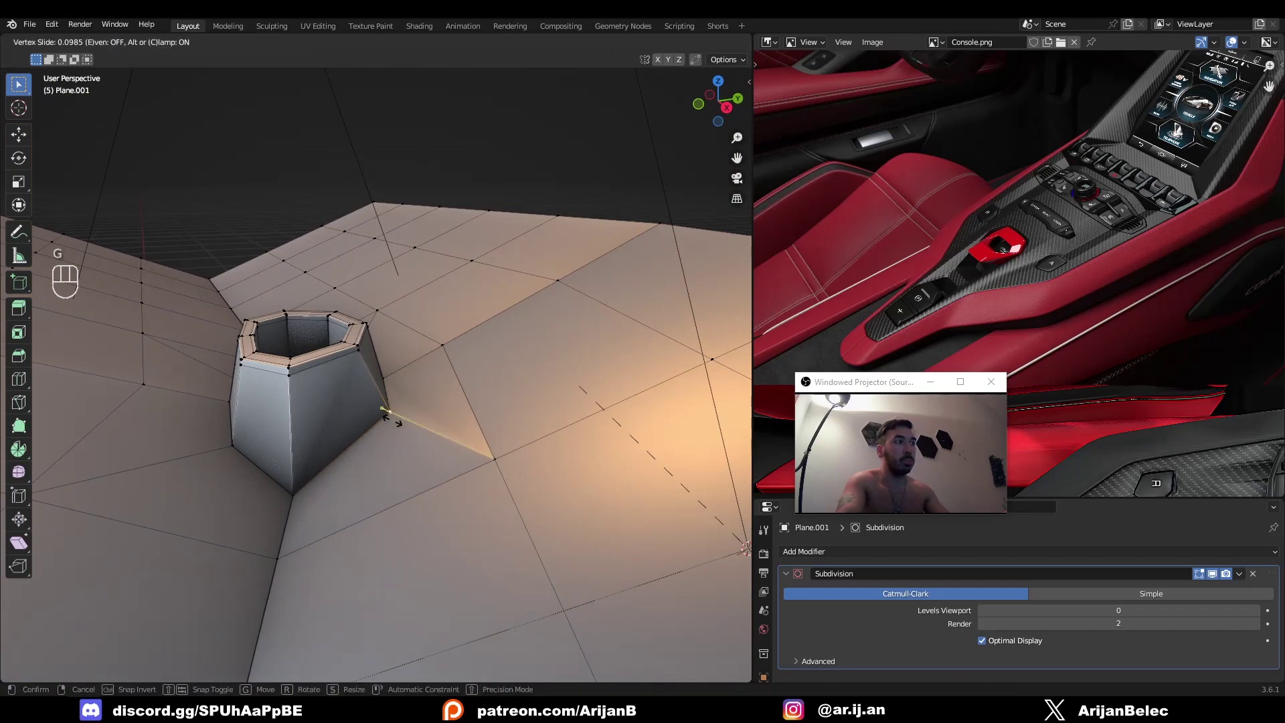
Select the surface vertex beside the socket and examine the crease around it in solid and wireframe shading
right_click(499, 472)
scroll(485, 470, "down", 2)
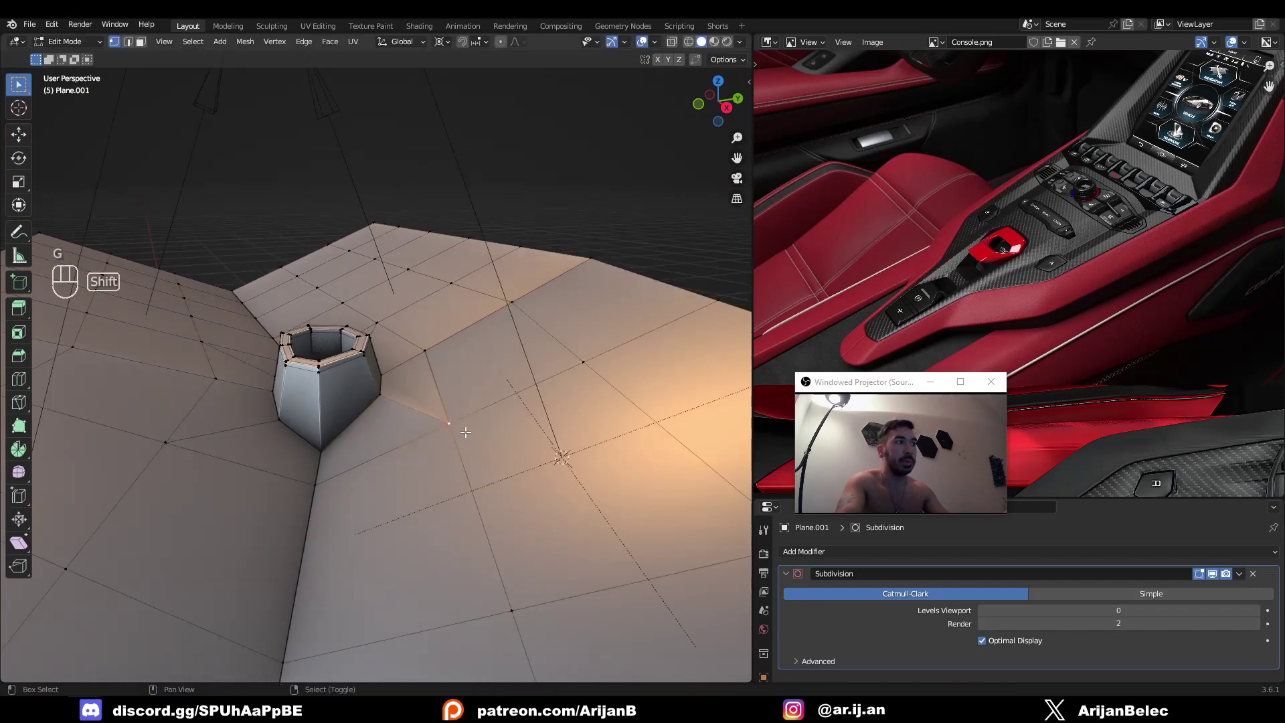
middle_click_drag(466, 433, 382, 373)
scroll(400, 371, "up", 2)
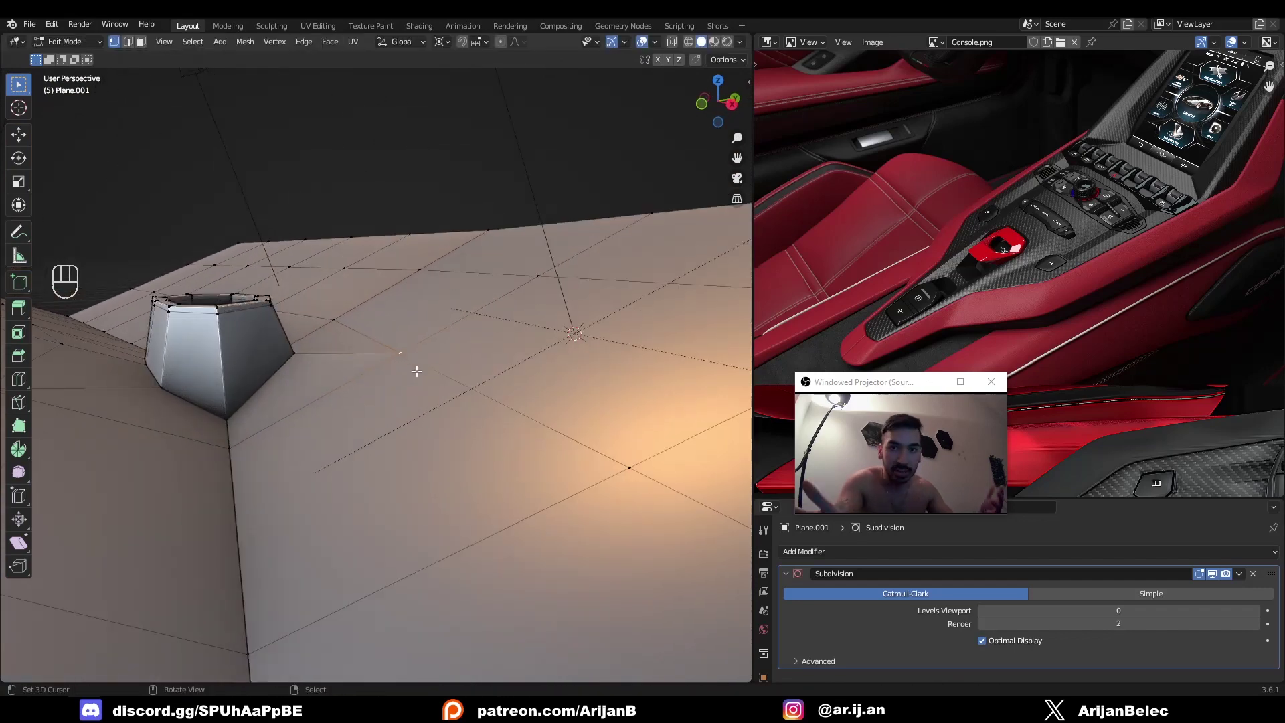
scroll(464, 384, "up", 2)
key("Tab")
key("Tab")
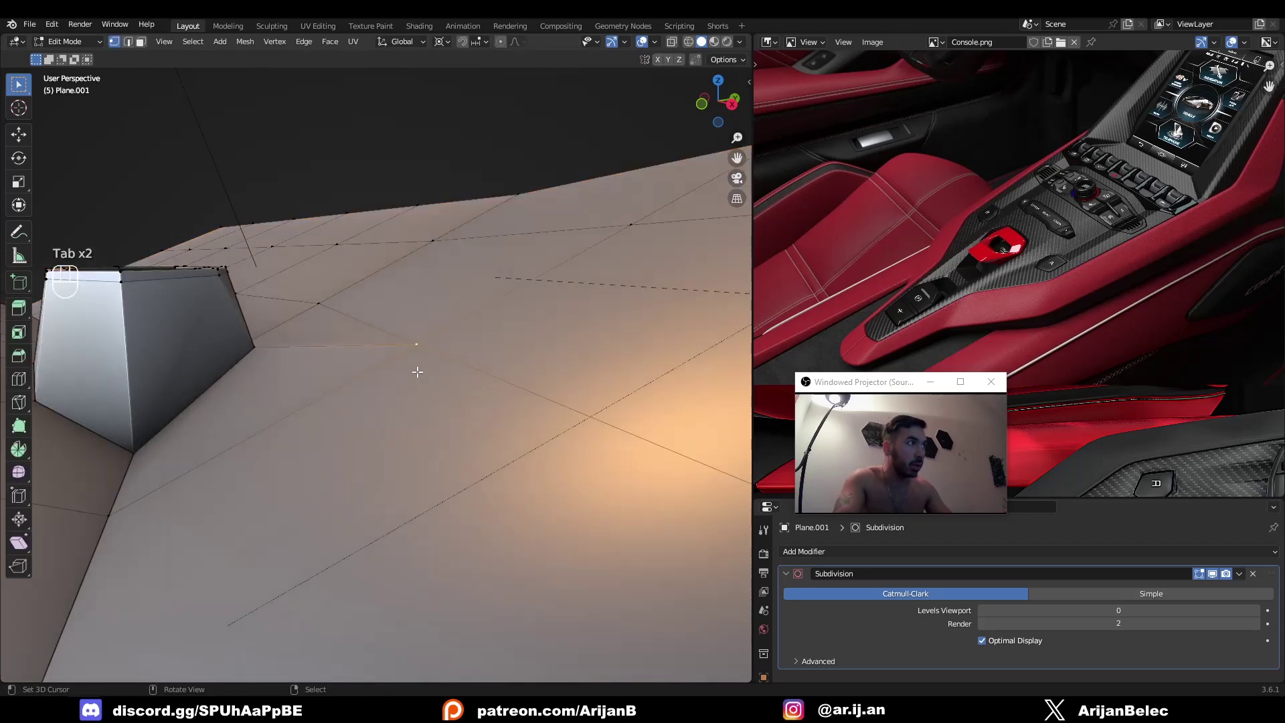
mouse_move(416, 370)
middle_mouse_down()
mouse_move(387, 390)
mouse_move(322, 359)
mouse_move(333, 364)
middle_mouse_up()
key("z")
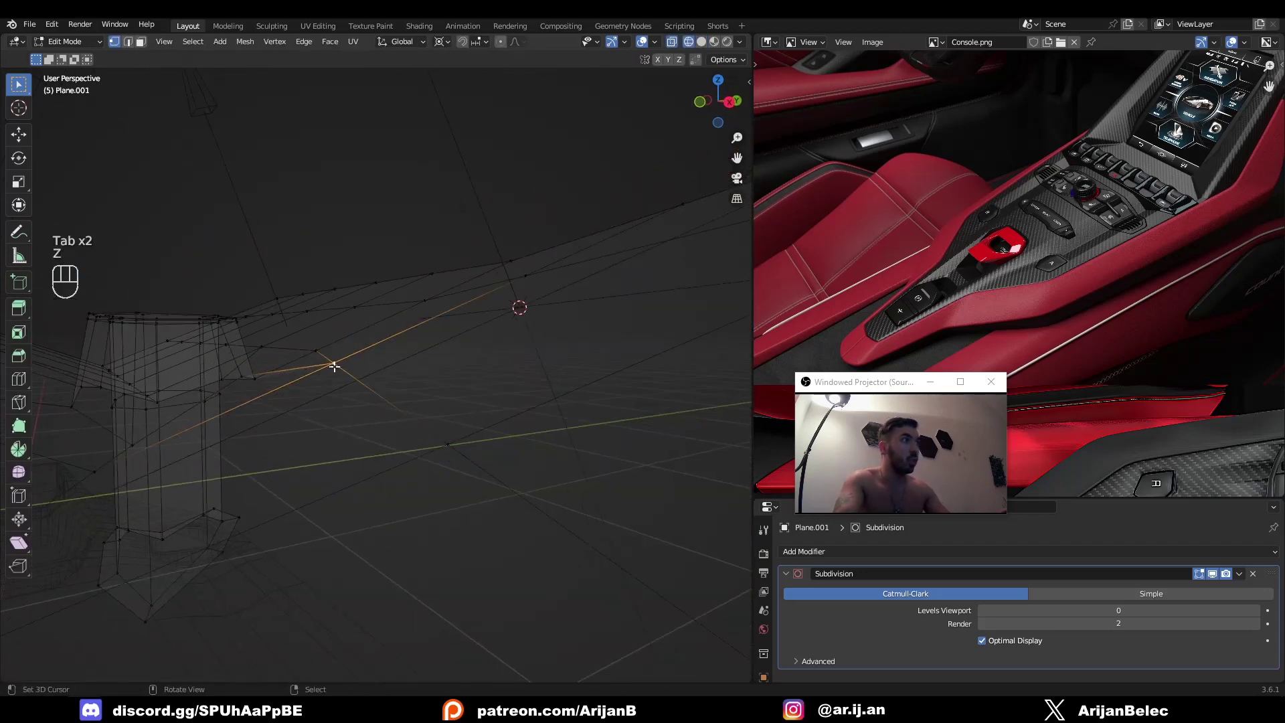
key("z")
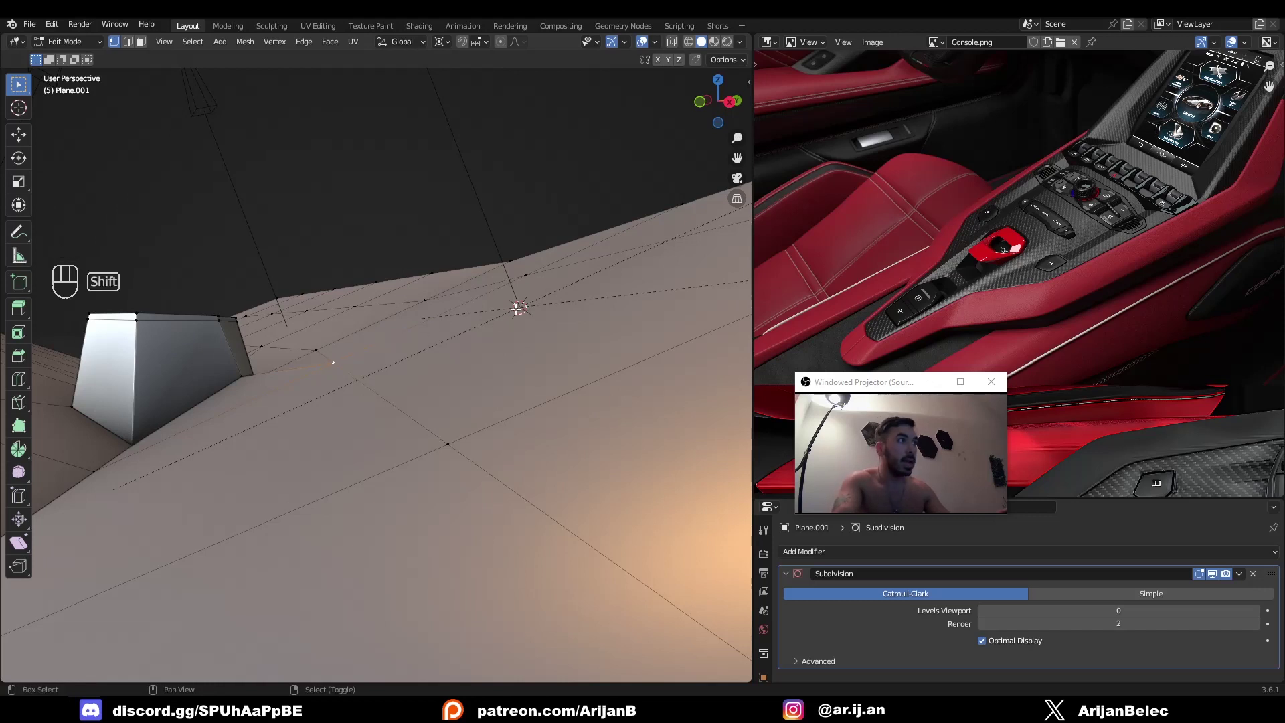
Undo the last mesh changes and check the sloping surface in wireframe and object mode
key("ctrl+z")
key("z")
middle_click_drag(522, 311, 550, 360)
key("ctrl+z")
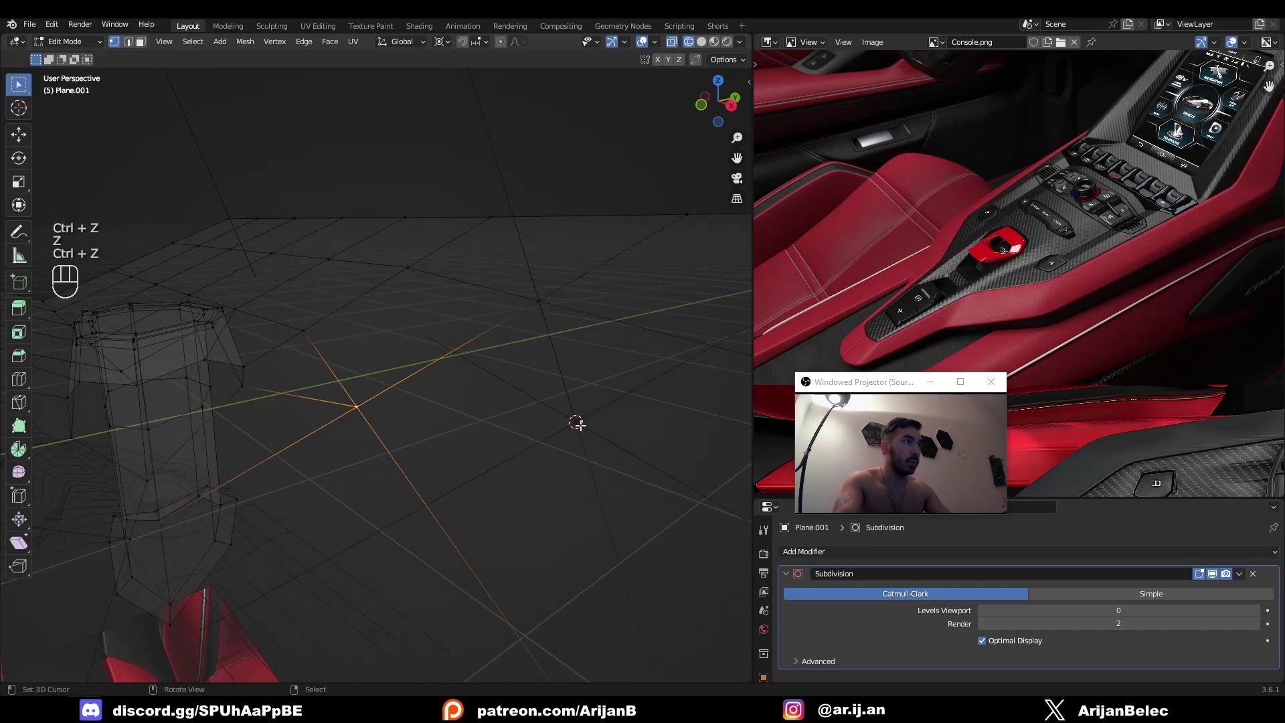
key("z")
key("Tab")
scroll(524, 414, "down", 3)
Connect two vertices across the sloping surface with an edge past the empty, try deleting it, and undo the changes
key("Tab")
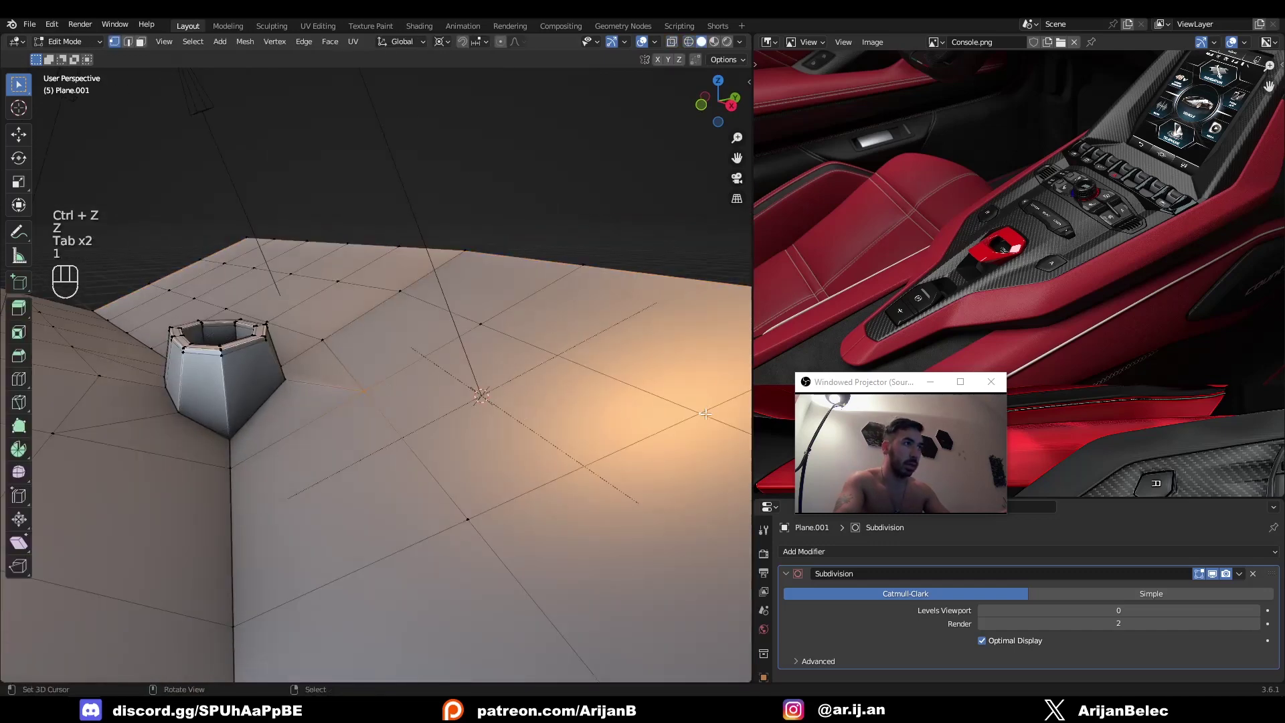
middle_click_drag(706, 414, 513, 394)
key("j")
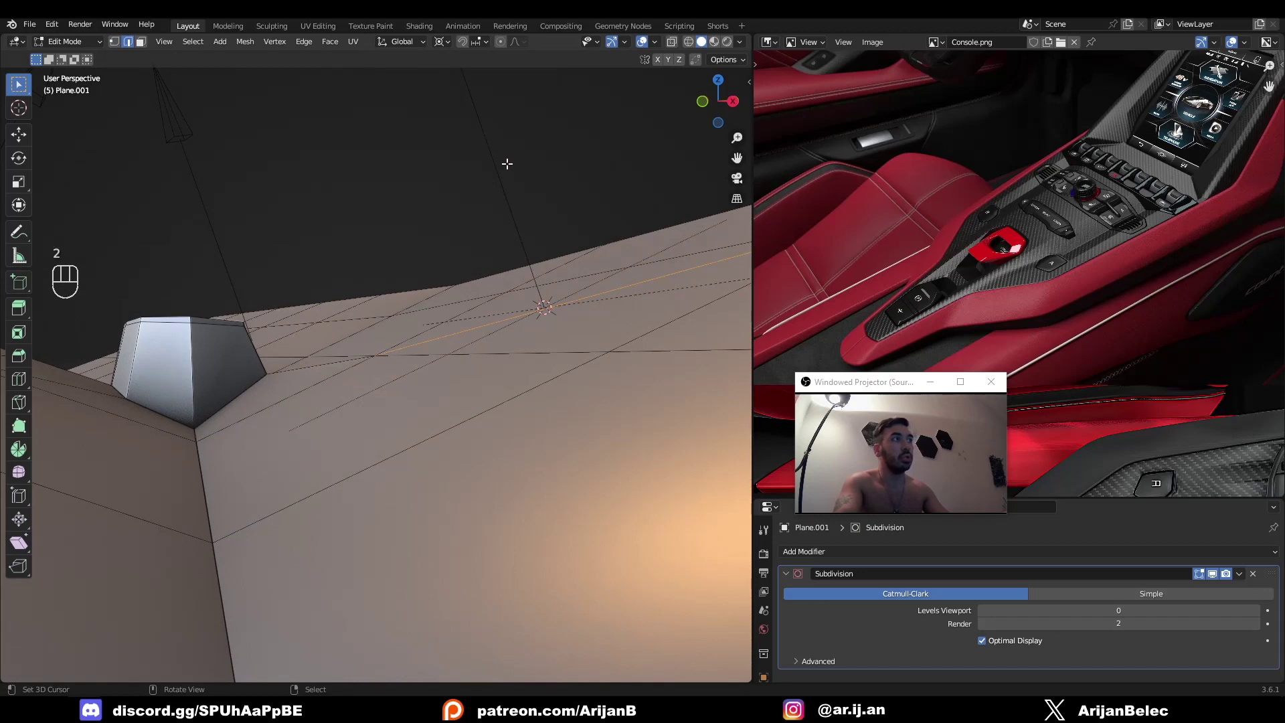
middle_click_drag(518, 223, 469, 487)
key("x")
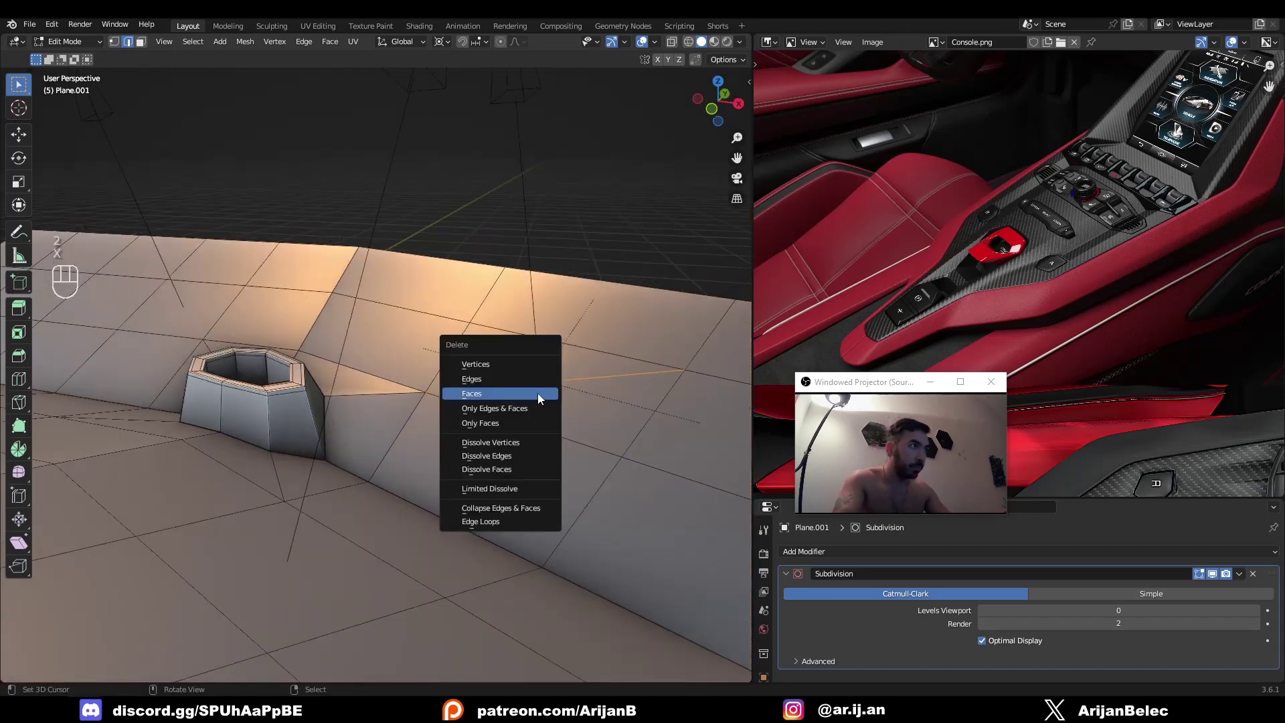
left_click(537, 392)
key("ctrl+z")
key("ctrl+z")
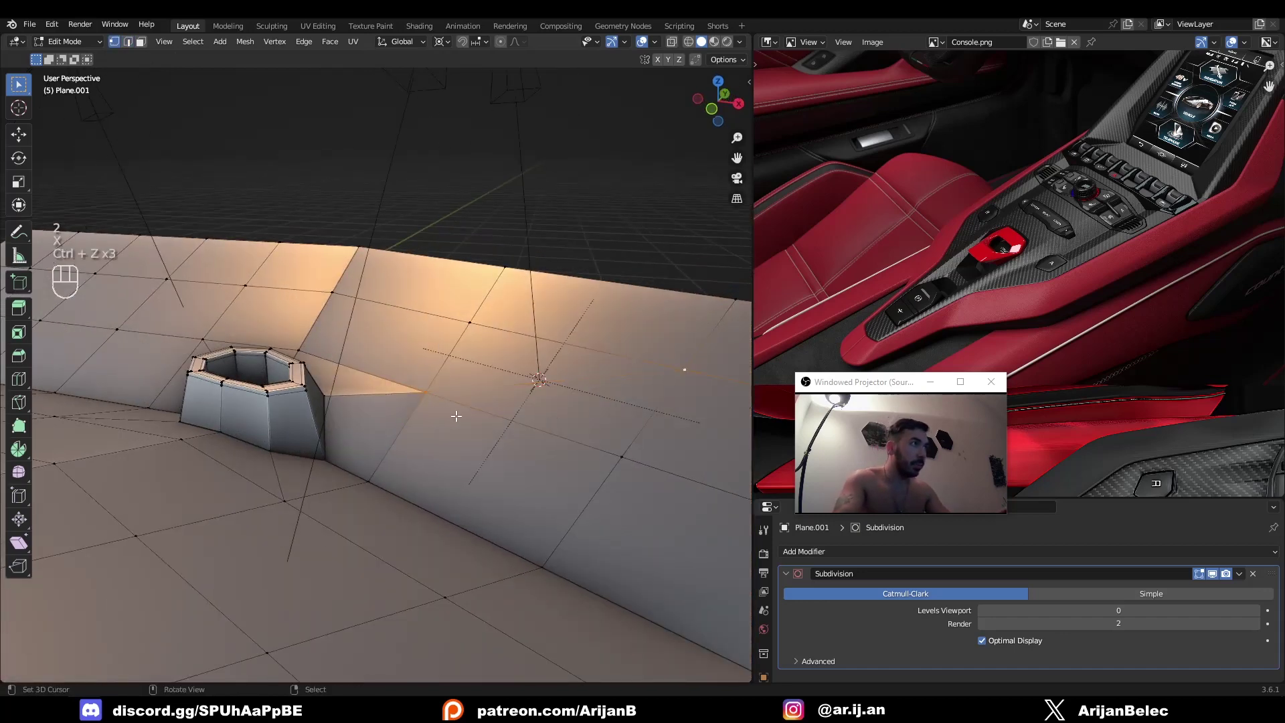
Return to vertex selection and examine the surface vertex beside the socket in wireframe shading
key("1")
middle_click_drag(408, 417, 435, 389)
key("z")
right_click(395, 405)
key("z")
middle_click_drag(436, 388, 351, 398)
Slide the socket's base vertex fully onto the neighbouring surface vertex with a factor of 1.000 and inspect it in wireframe
right_click(307, 356)
key("g")
key("g")
left_click(496, 430)
middle_click_drag(469, 417, 413, 371)
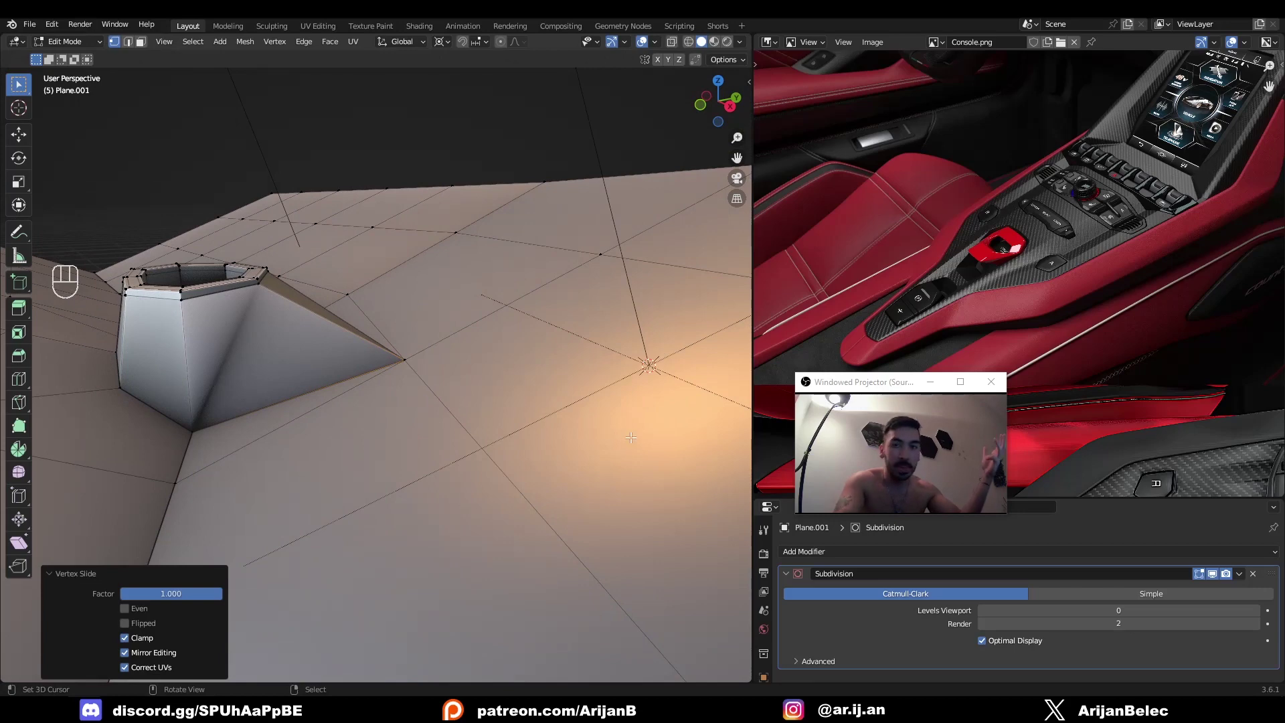
middle_click_drag(626, 440, 500, 368)
scroll(501, 368, "down", 1)
key("z")
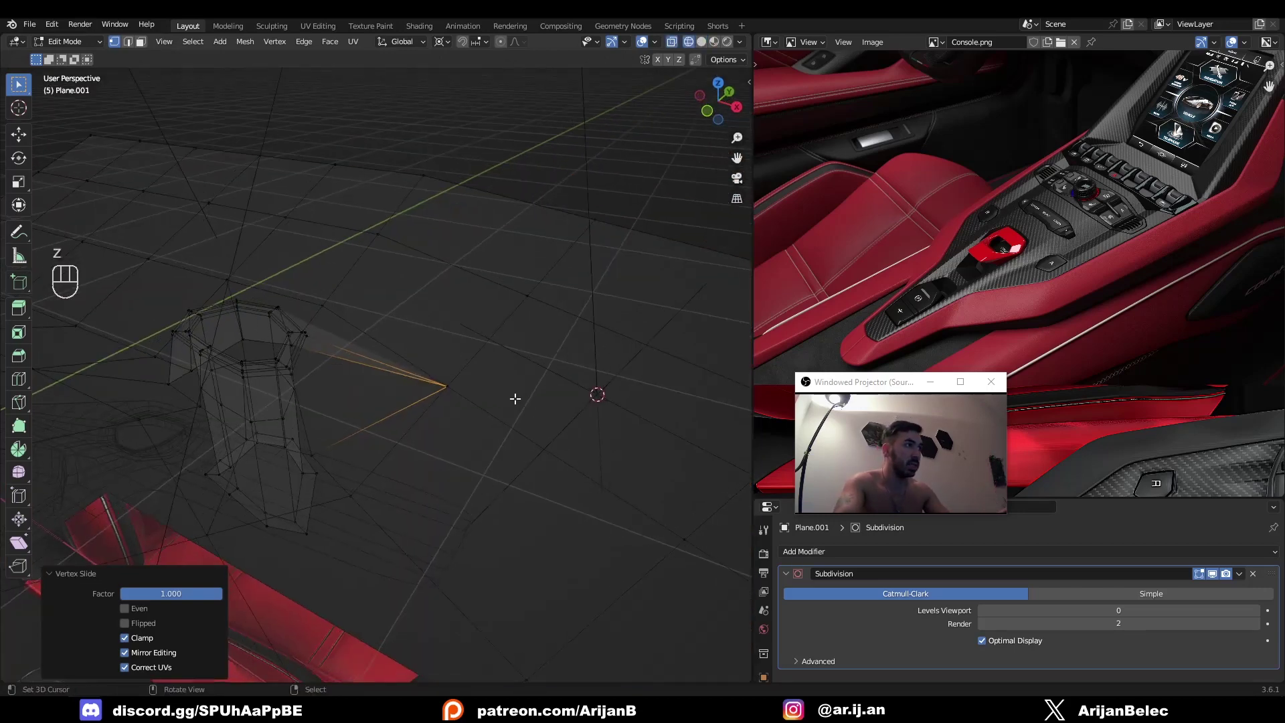
Snap the 3D cursor to the face on the sloping surface and inspect the socket's base vertex in wireframe
key("3")
key("z")
right_click(610, 377)
key("shift+s")
middle_click_drag(597, 448, 468, 388)
key("1")
key("z")
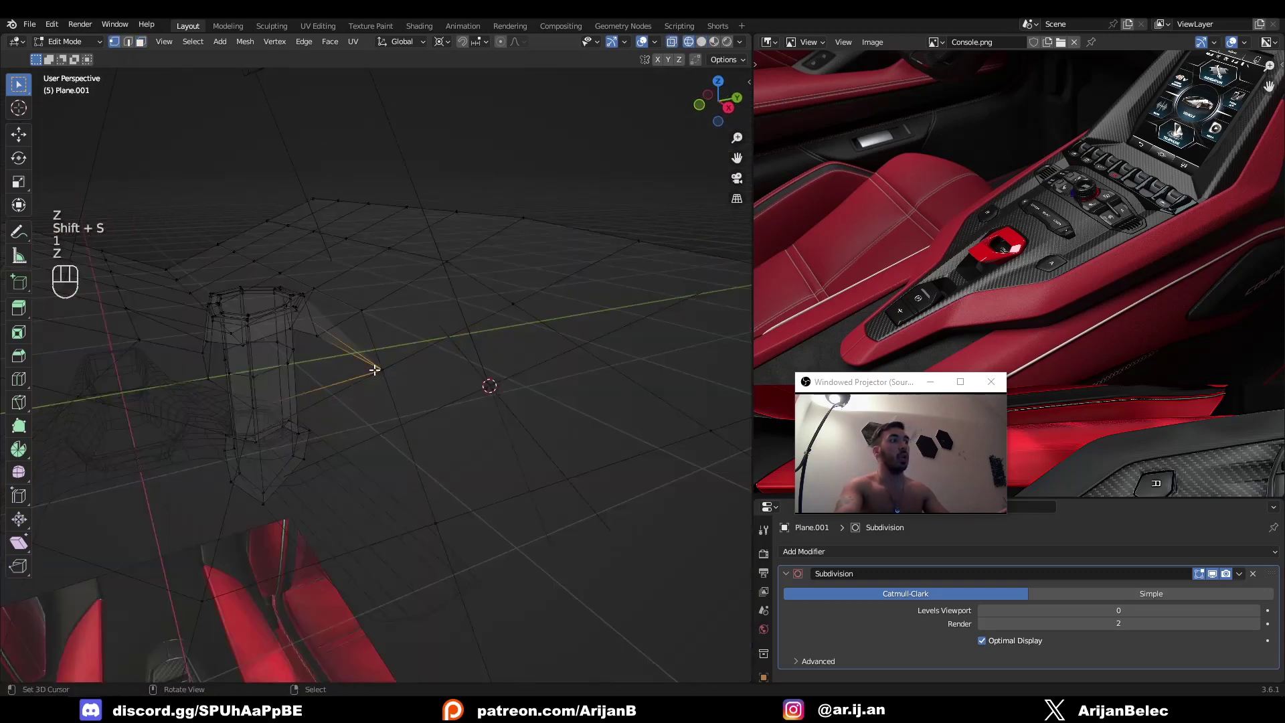
middle_click_drag(375, 370, 453, 367)
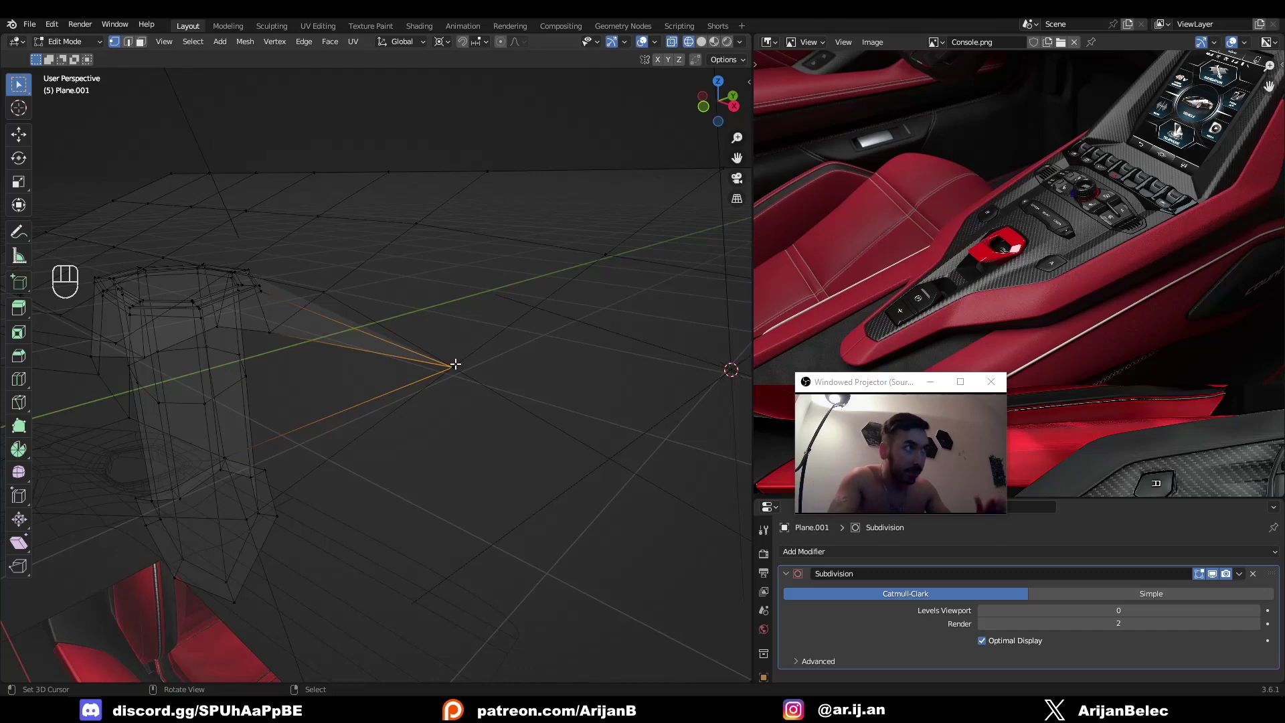
Slide the socket's base vertex away from the neighbouring surface vertex with a factor of 0.630
key("z")
key("g")
key("g")
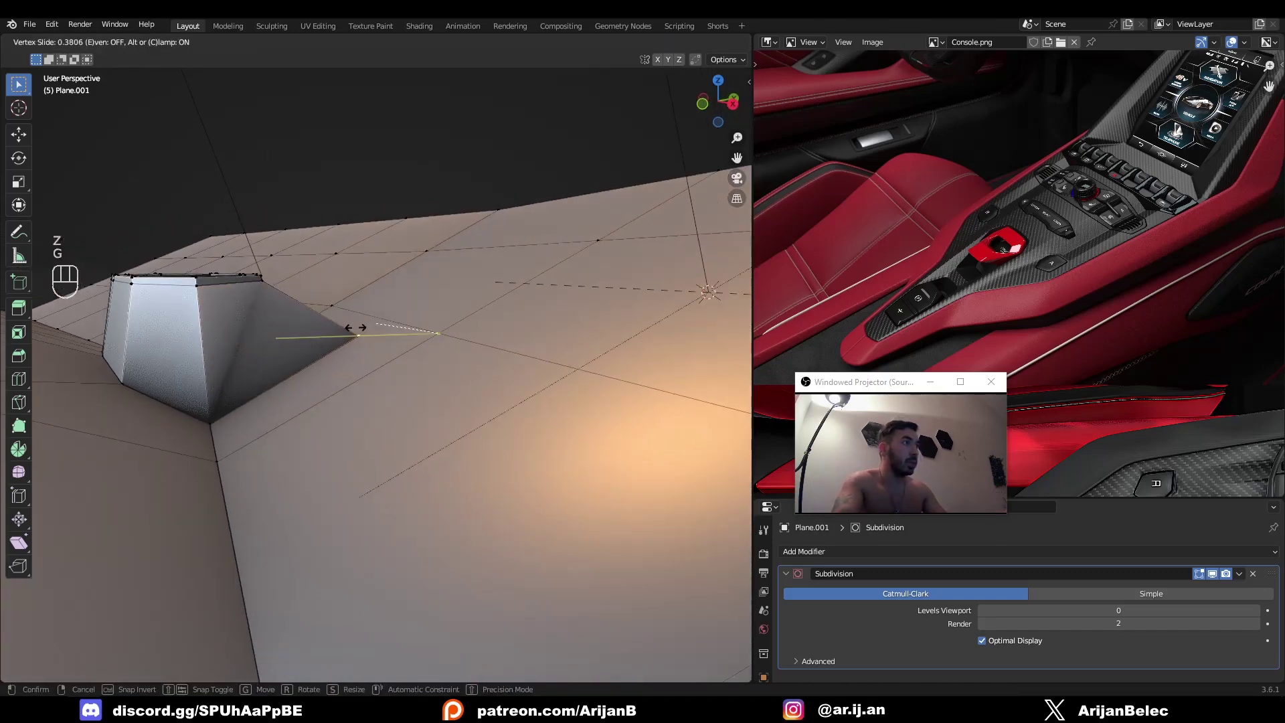
right_click(317, 308)
middle_click_drag(321, 308, 459, 335)
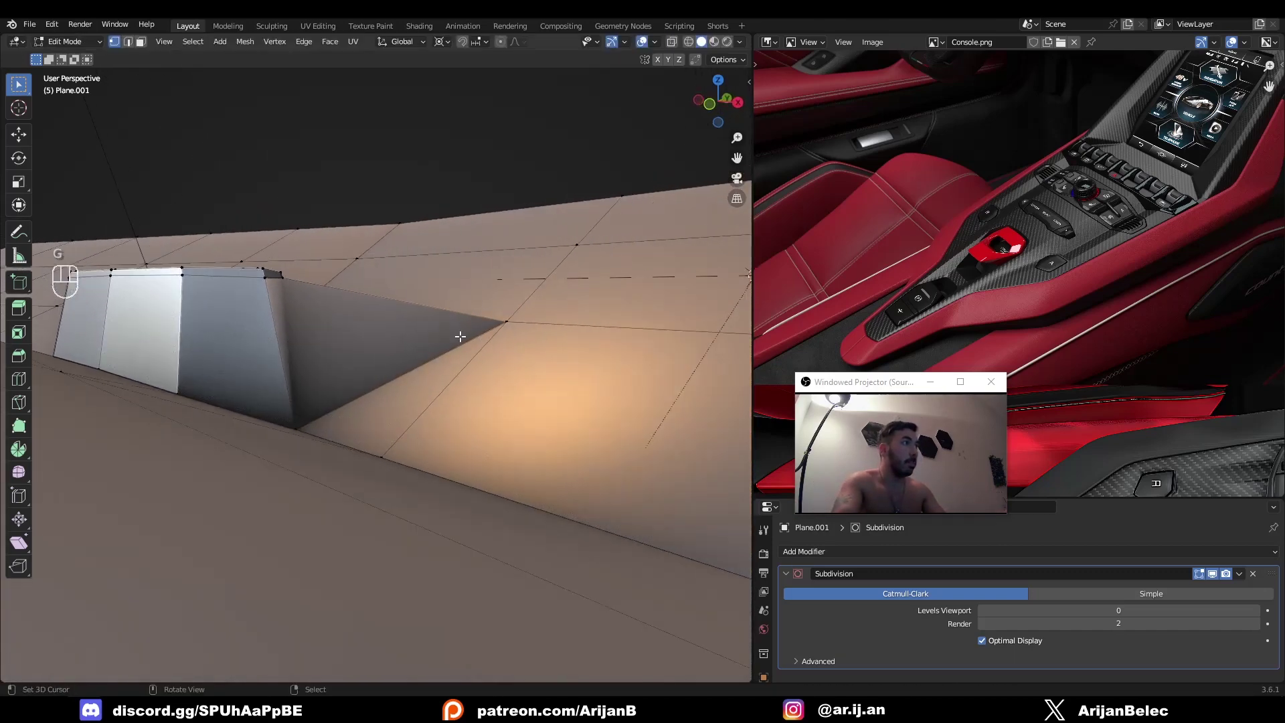
key("g")
key("g")
left_click(373, 397)
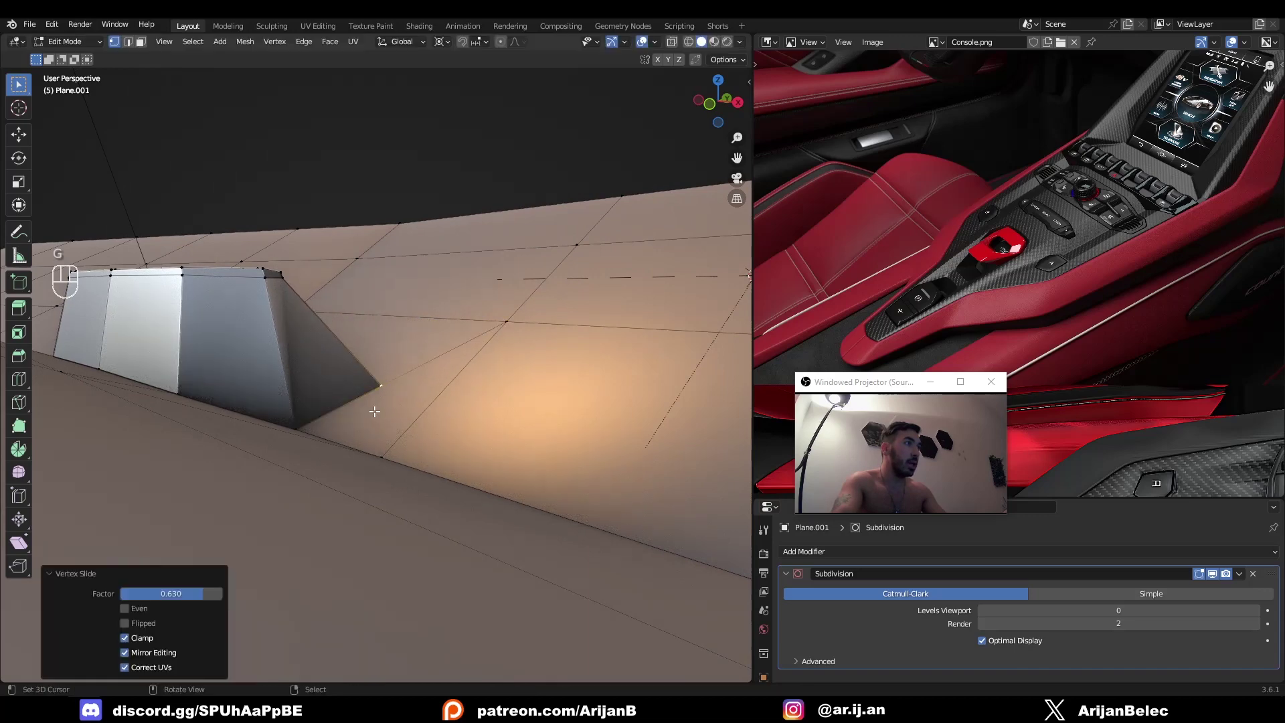
Slide the base vertex again along its edge beside the socket wall and check the shape in object mode
key("Tab")
key("Tab")
middle_click_drag(373, 397, 325, 465)
key("g")
key("g")
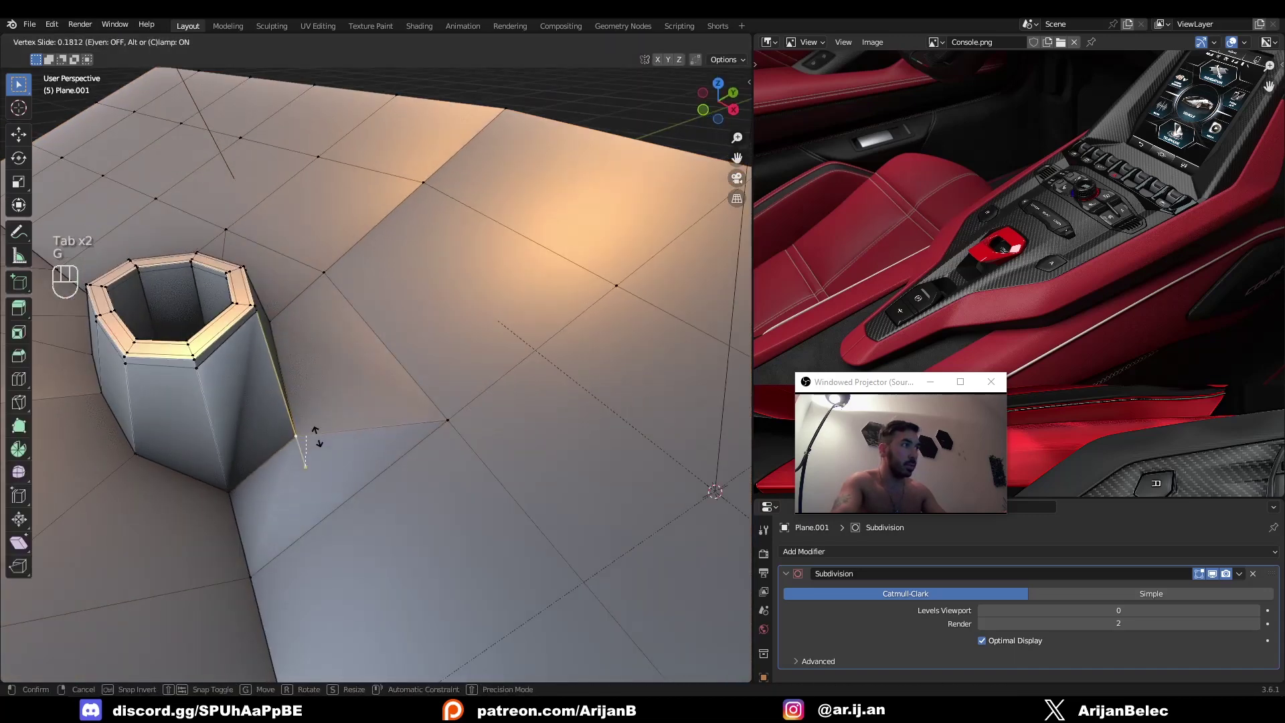
middle_click_drag(310, 410, 279, 430)
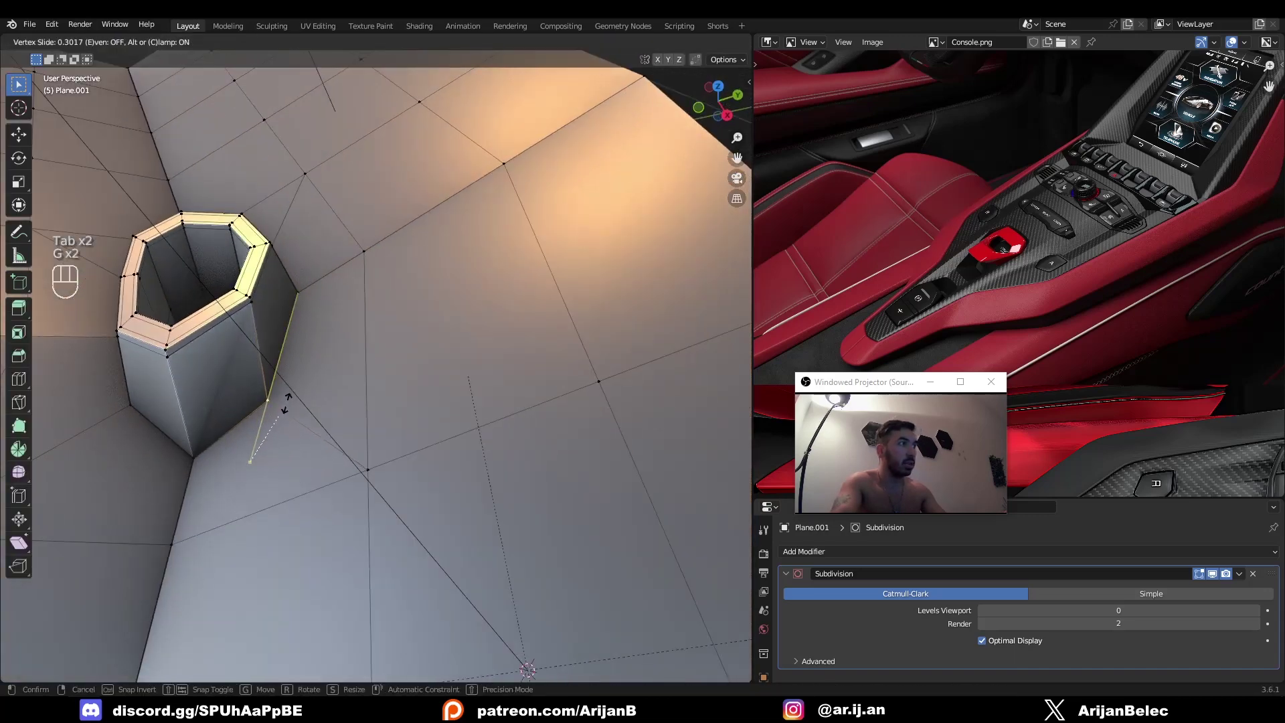
left_click(269, 356)
key("Tab")
middle_click_drag(269, 355, 319, 330)
key("Tab")
Undo the recent slides of the socket's base vertex
key("ctrl+z")
key("ctrl+z")
key("ctrl+z")
key("ctrl+z")
key("ctrl+z")
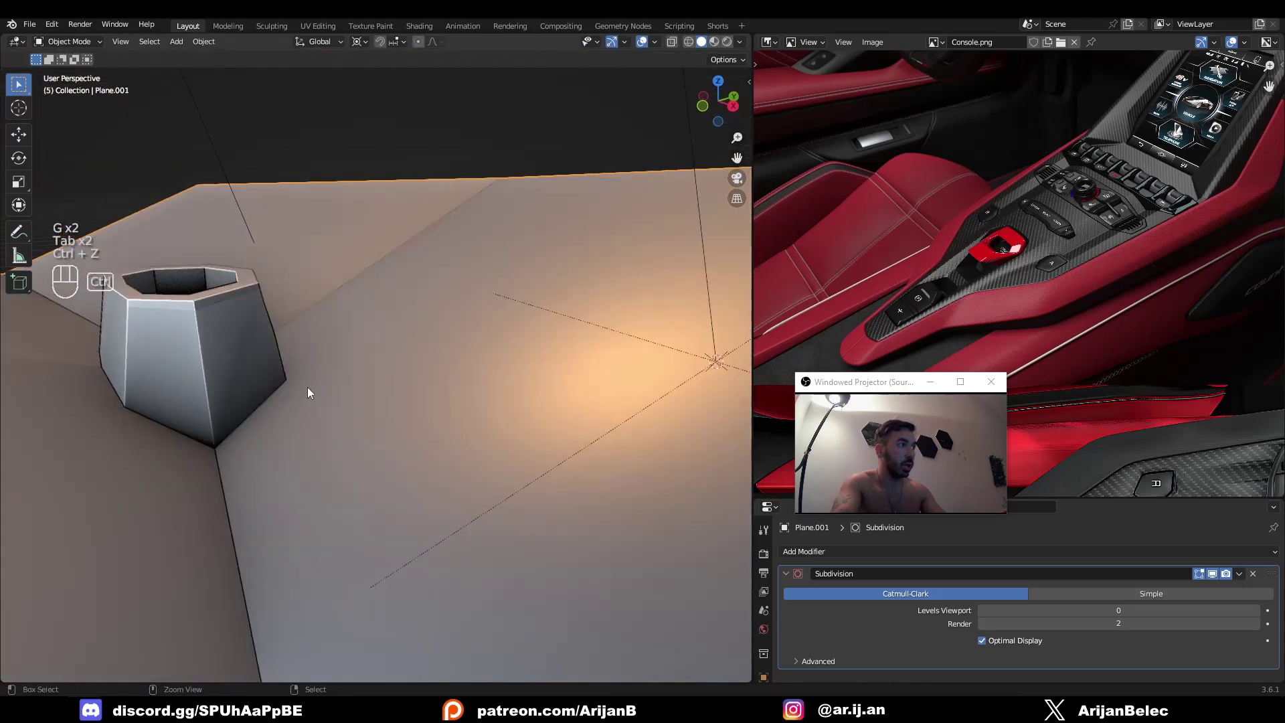
Slide the socket's base vertex along the surface edge onto the neighbouring surface vertex
key("g")
key("g")
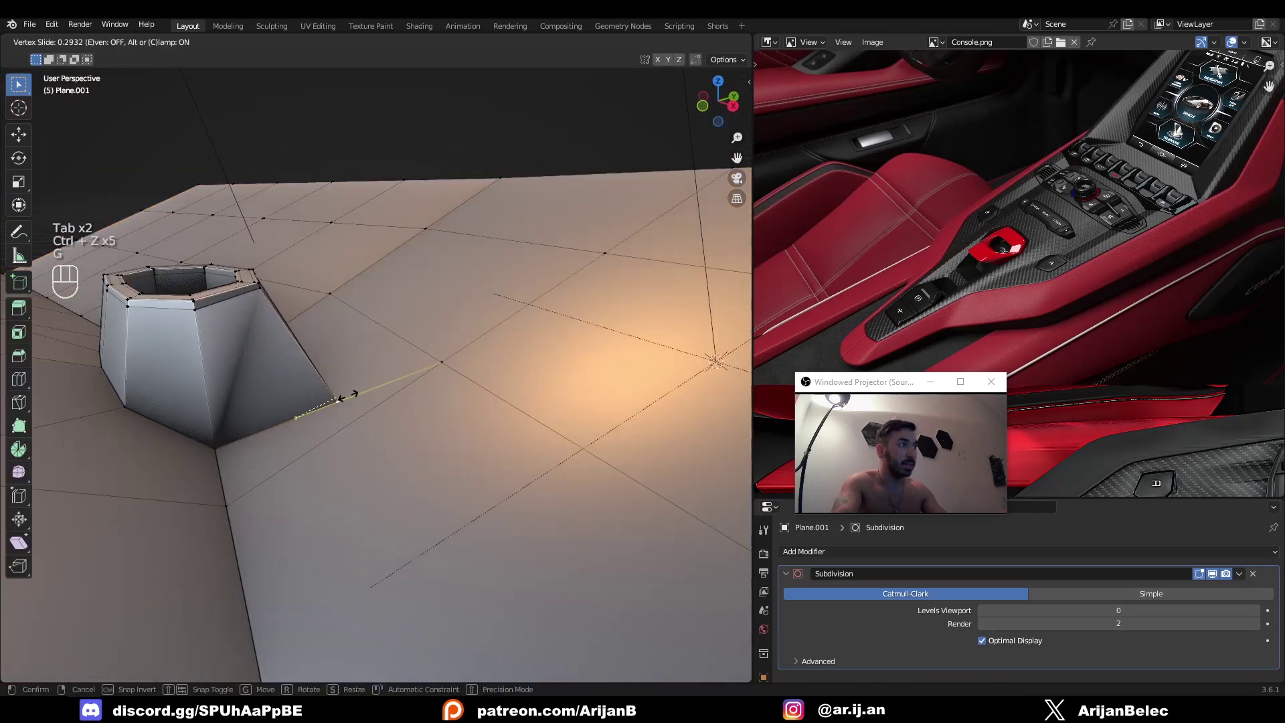
left_click(379, 390)
mouse_move(378, 389)
middle_mouse_down()
mouse_move(595, 378)
mouse_move(573, 408)
middle_mouse_up()
scroll(550, 372, "down", 2)
key("g")
key("g")
left_click(453, 389)
Snap the 3D cursor to the sloping face beside the socket and set the transform pivot point to 3D Cursor
key("3")
right_click(604, 385)
key("shift+s")
left_click(442, 42)
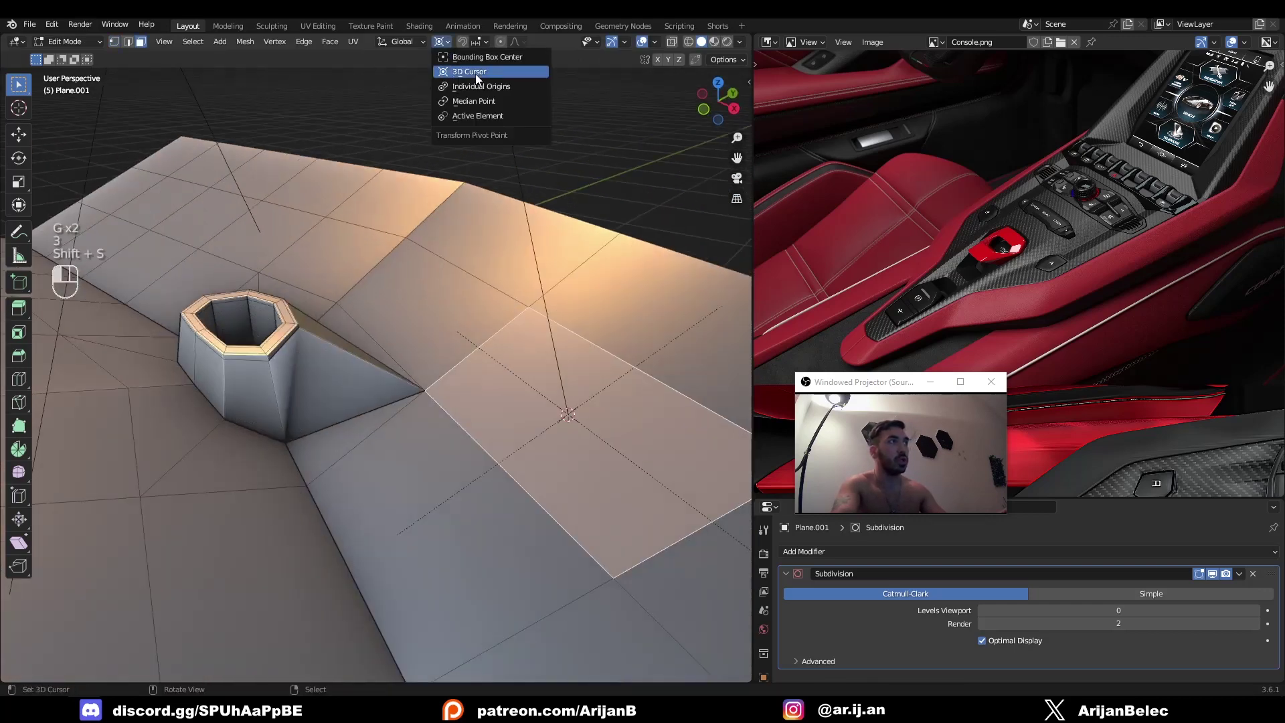
left_click(474, 72)
Select the socket's base vertex and scale it by 1.542 about the 3D cursor, checking its position in wireframe
key("1")
right_click(423, 394)
key("z")
middle_click_drag(435, 419, 402, 400)
key("z")
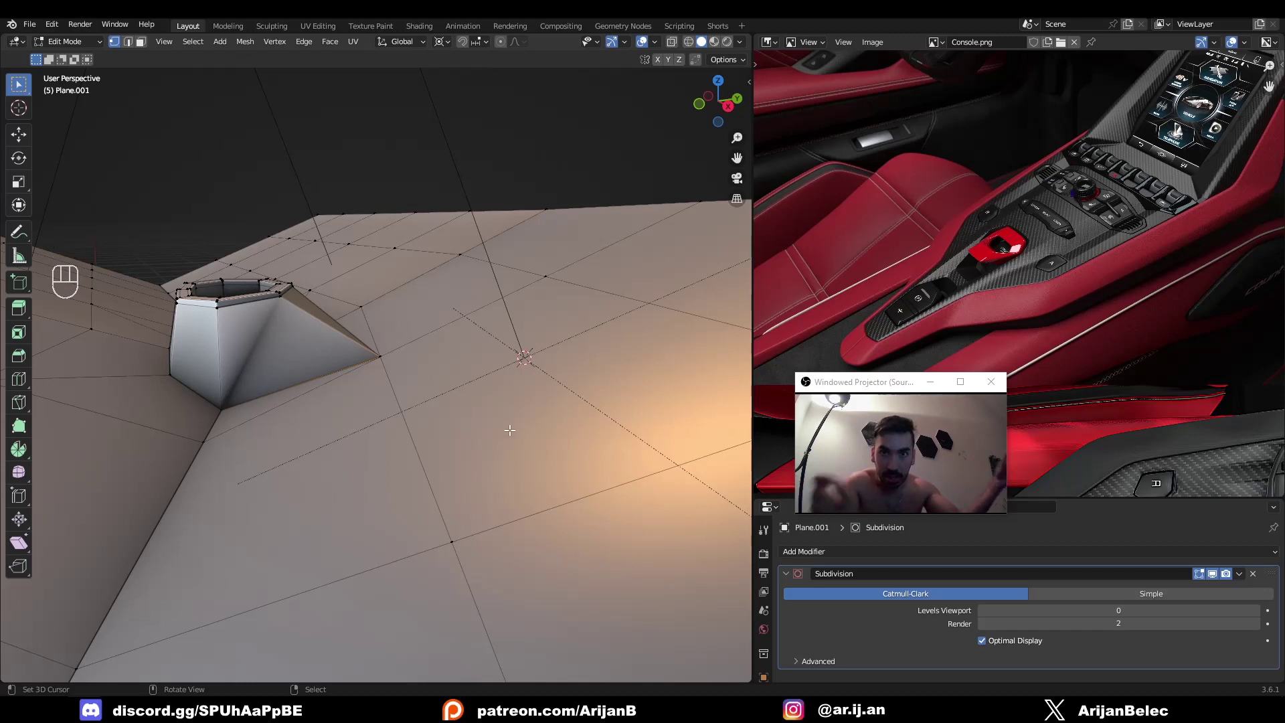
middle_click_drag(510, 431, 427, 367)
key("z")
key("s")
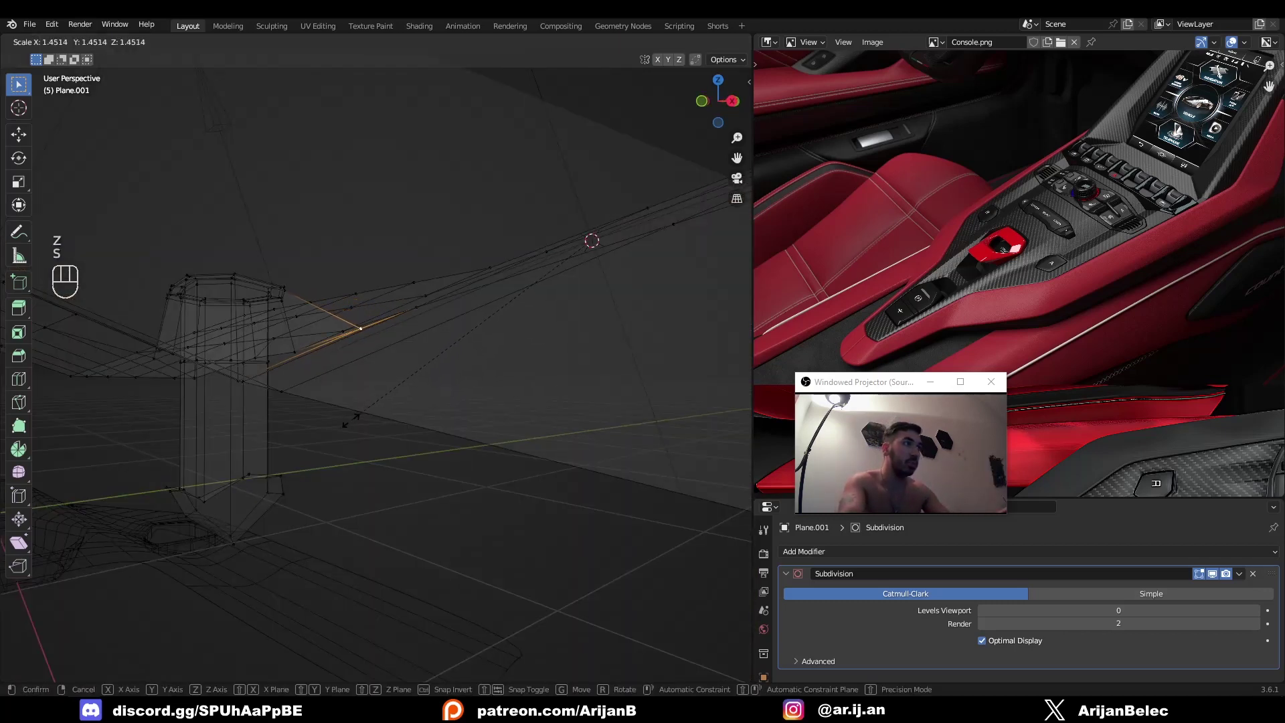
left_click(338, 430)
Scale the base vertex again by 1.352 about the 3D cursor and fine-tune its position against the top view
middle_click_drag(413, 310, 596, 316)
mouse_move(492, 326)
middle_mouse_down()
mouse_move(393, 388)
mouse_move(385, 428)
mouse_move(459, 453)
middle_mouse_up()
key("z")
key("s")
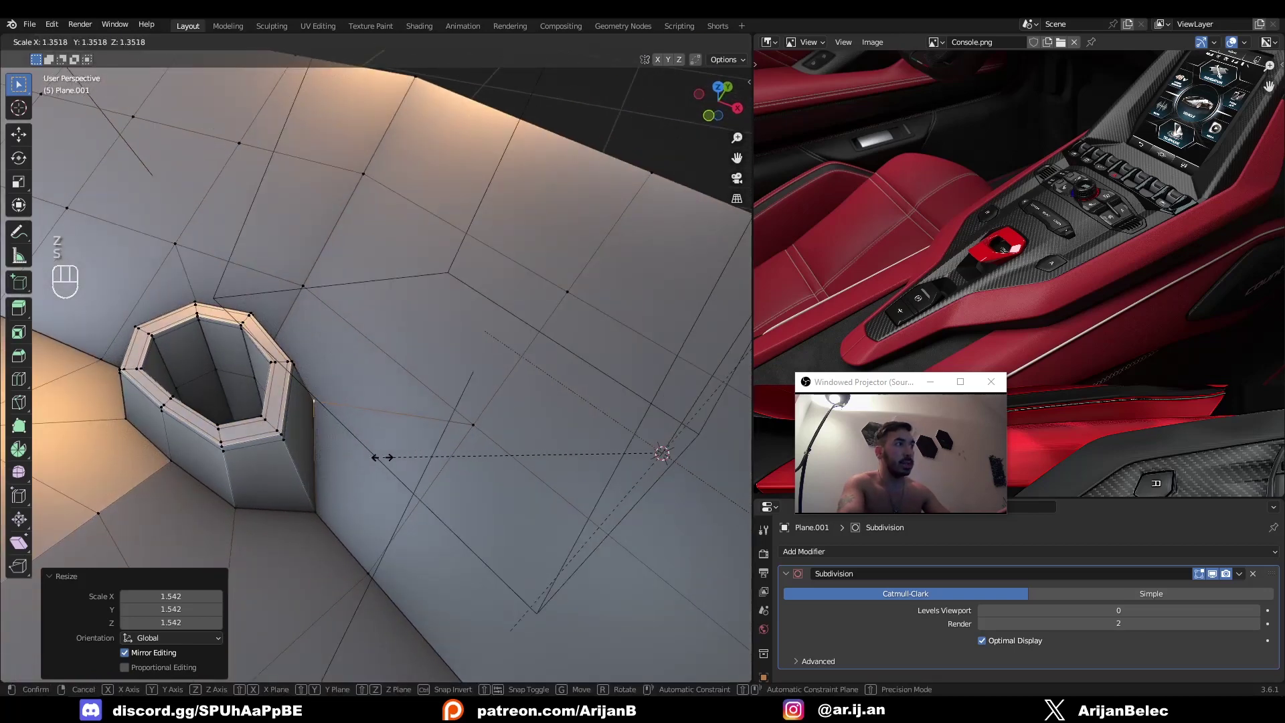
key("KP_7")
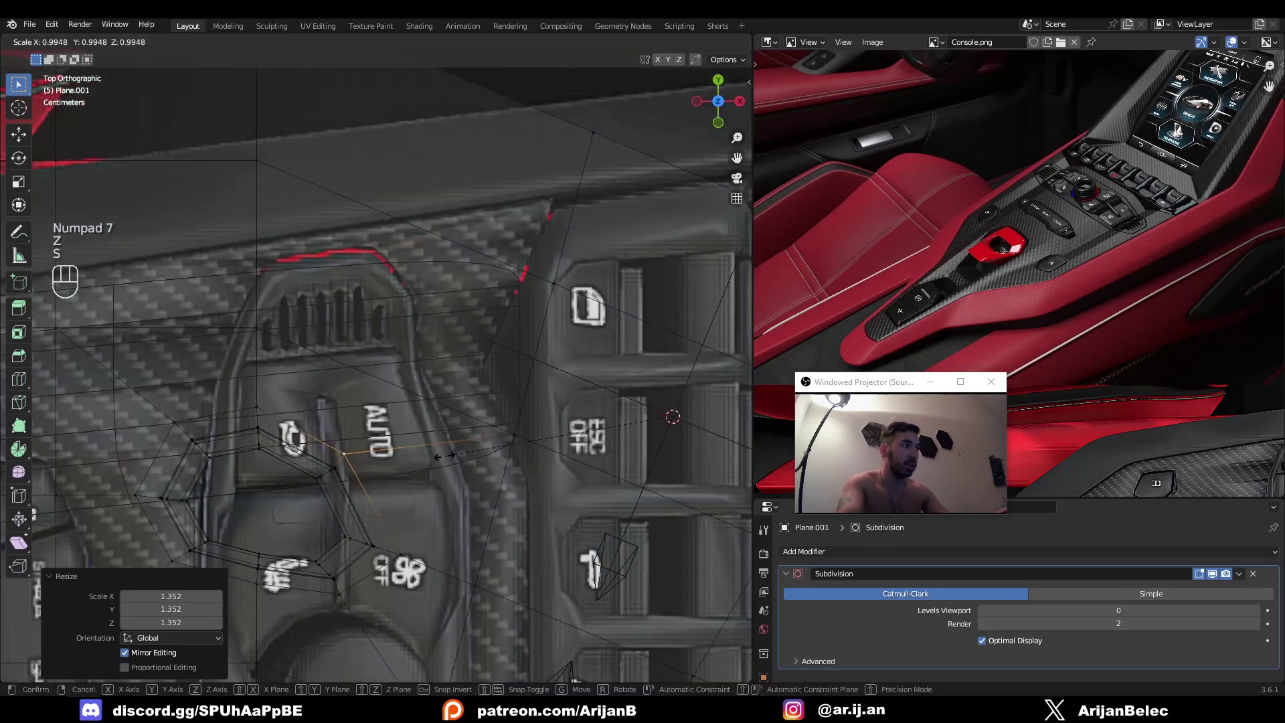
left_click(451, 461)
Compare the repositioned vertex in object and edit mode, and select the face beside the socket's base
key("z")
mouse_move(482, 489)
middle_mouse_down()
mouse_move(439, 477)
mouse_move(324, 373)
mouse_move(339, 324)
mouse_move(225, 359)
mouse_move(349, 303)
mouse_move(287, 368)
mouse_move(170, 357)
mouse_move(306, 375)
mouse_move(340, 403)
middle_mouse_up()
key("Tab")
key("Tab")
key("Tab")
key("Tab")
key("3")
left_click(340, 403)
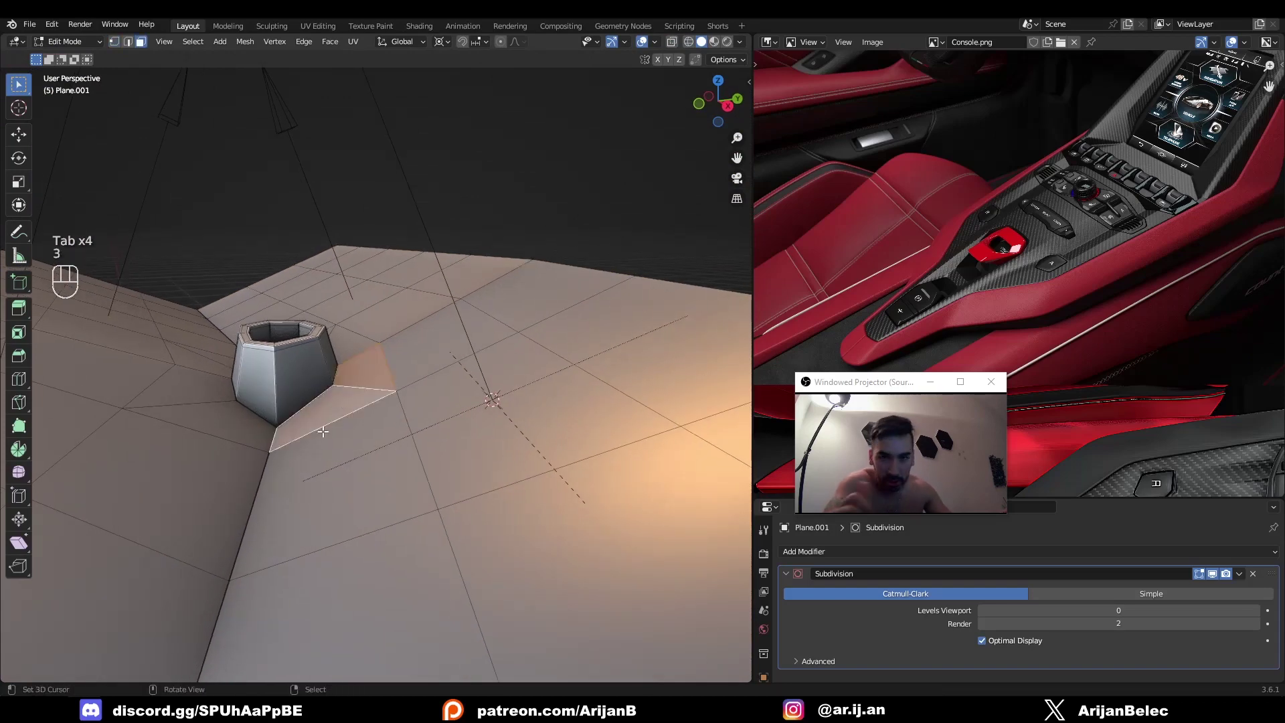
middle_click_drag(323, 432, 352, 430)
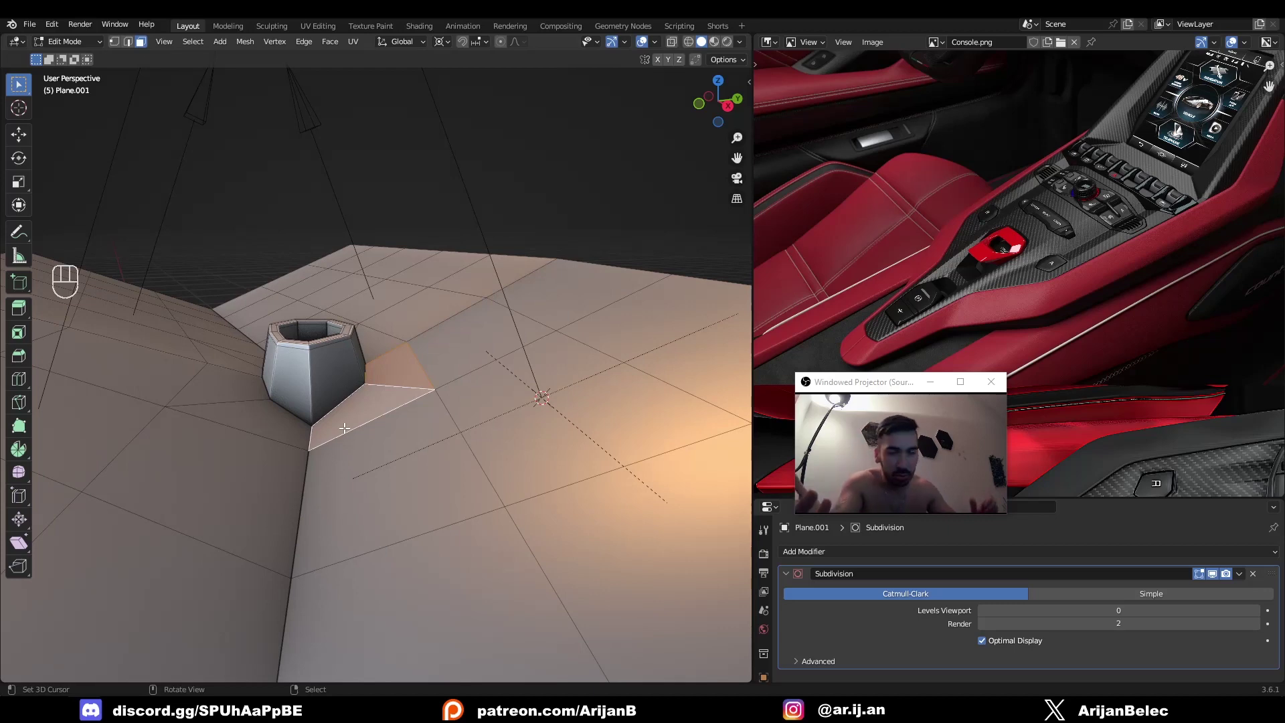
Check the console surface around the socket in object mode and save the file
middle_click_drag(344, 428, 385, 496)
key("Tab")
middle_click_drag(385, 495, 416, 408)
key("ctrl+s")
Select the empty on each sloping surface in turn and try to move the one on the opposite slope
left_click(424, 407)
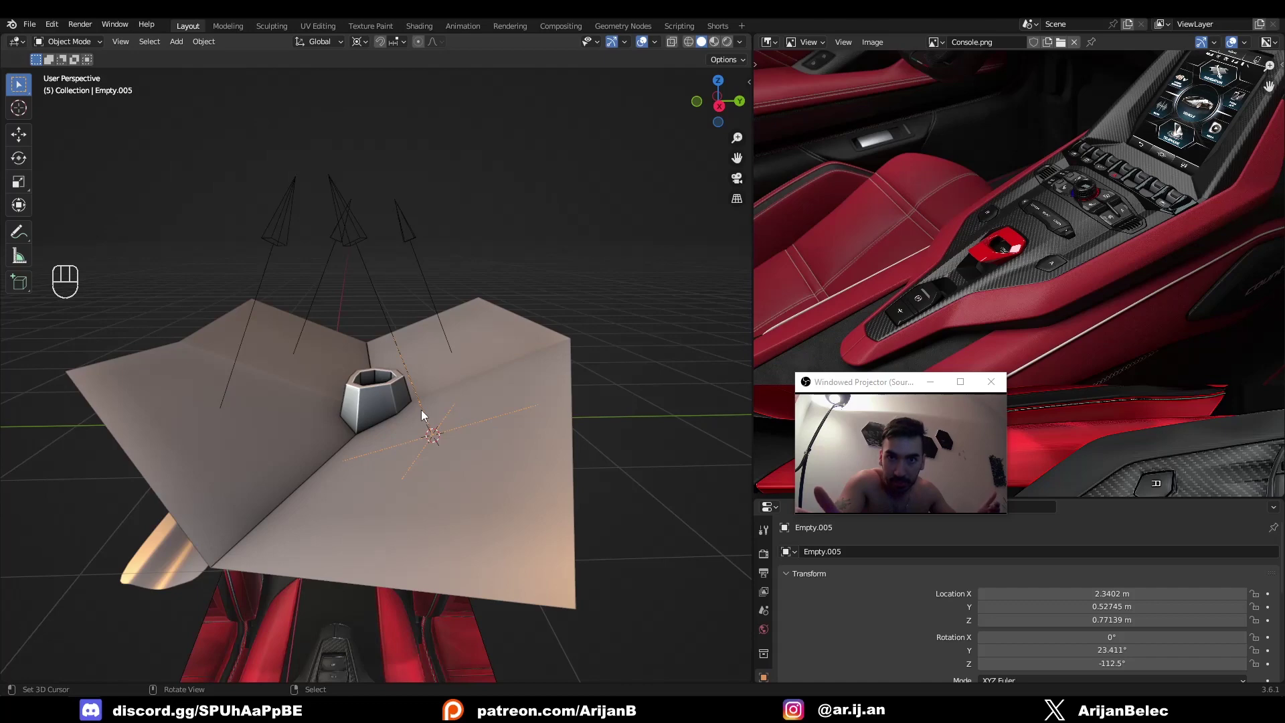
middle_click_drag(420, 410, 535, 420)
left_click(280, 422)
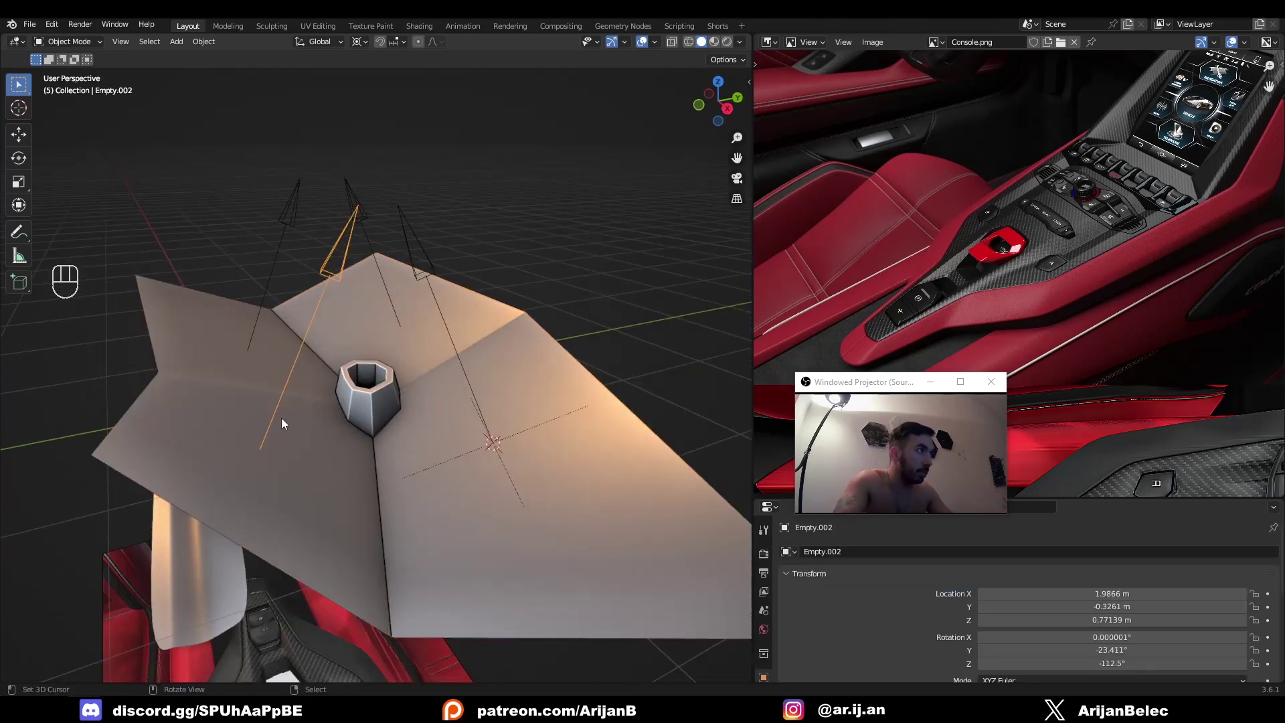
key("g")
middle_click_drag(281, 418, 314, 401)
right_click(301, 406)
Try to extrude a face of the opposite sloping surface along its normal, and undo the extrusion
key("Tab")
key("z")
key("z")
right_click(316, 405)
key("Tab")
key("3")
right_click(316, 406)
key("e")
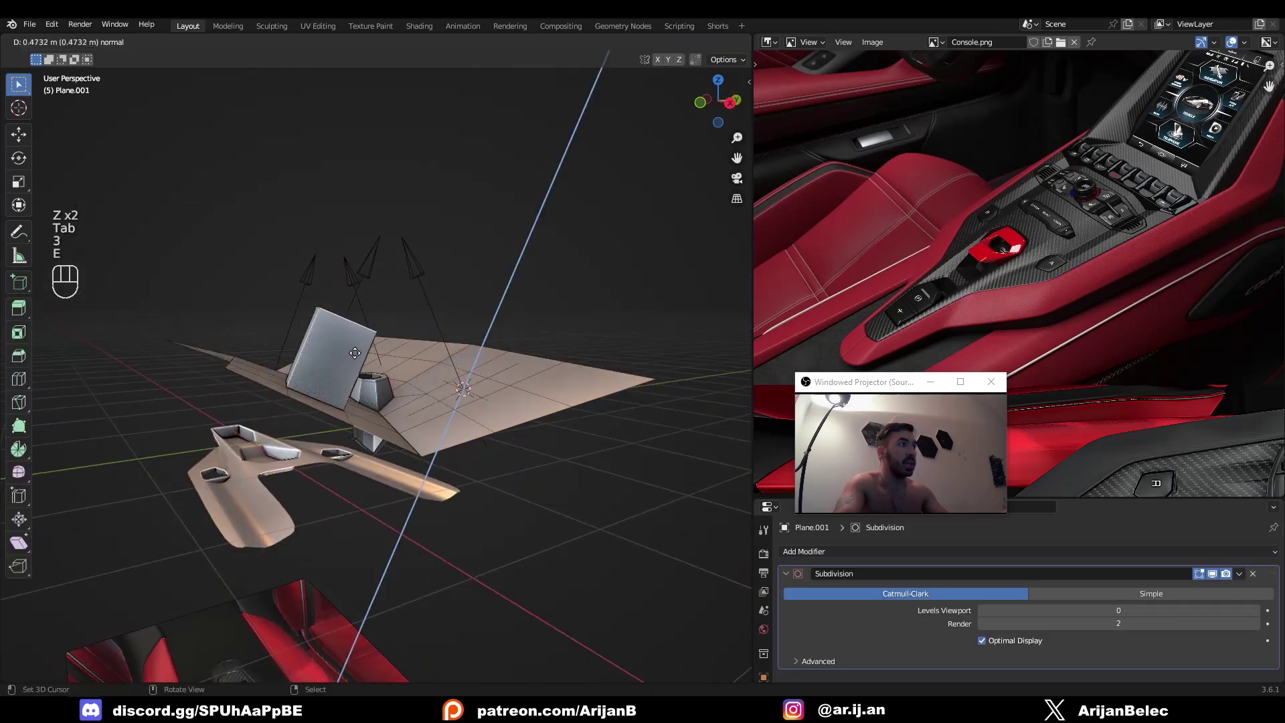
left_click(392, 278)
key("z")
mouse_move(392, 277)
middle_mouse_down()
mouse_move(479, 343)
mouse_move(343, 264)
mouse_move(372, 254)
middle_mouse_up()
key("ctrl+z")
key("ctrl+z")
key("z")
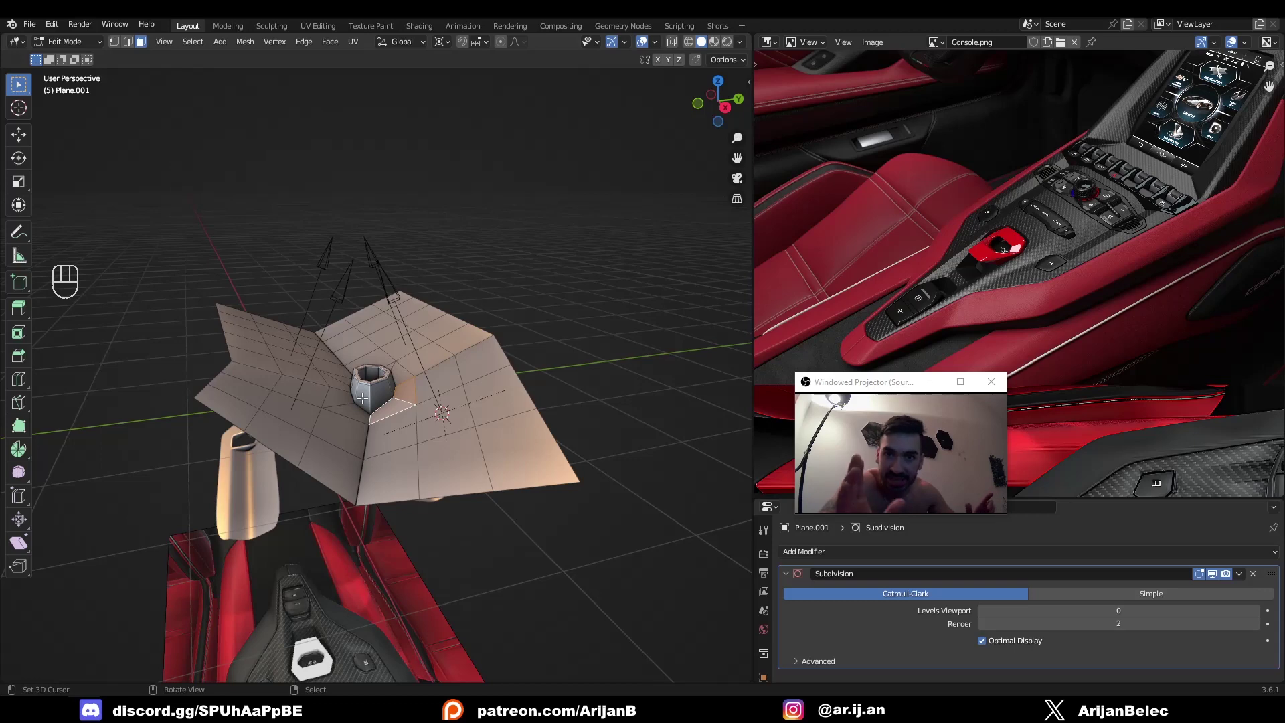
Delete the arrow empty above the opposite sloping surface and reselect the console surface
middle_click_drag(362, 398, 326, 319)
key("3")
key("Tab")
key("x")
key("Tab")
right_click(294, 419)
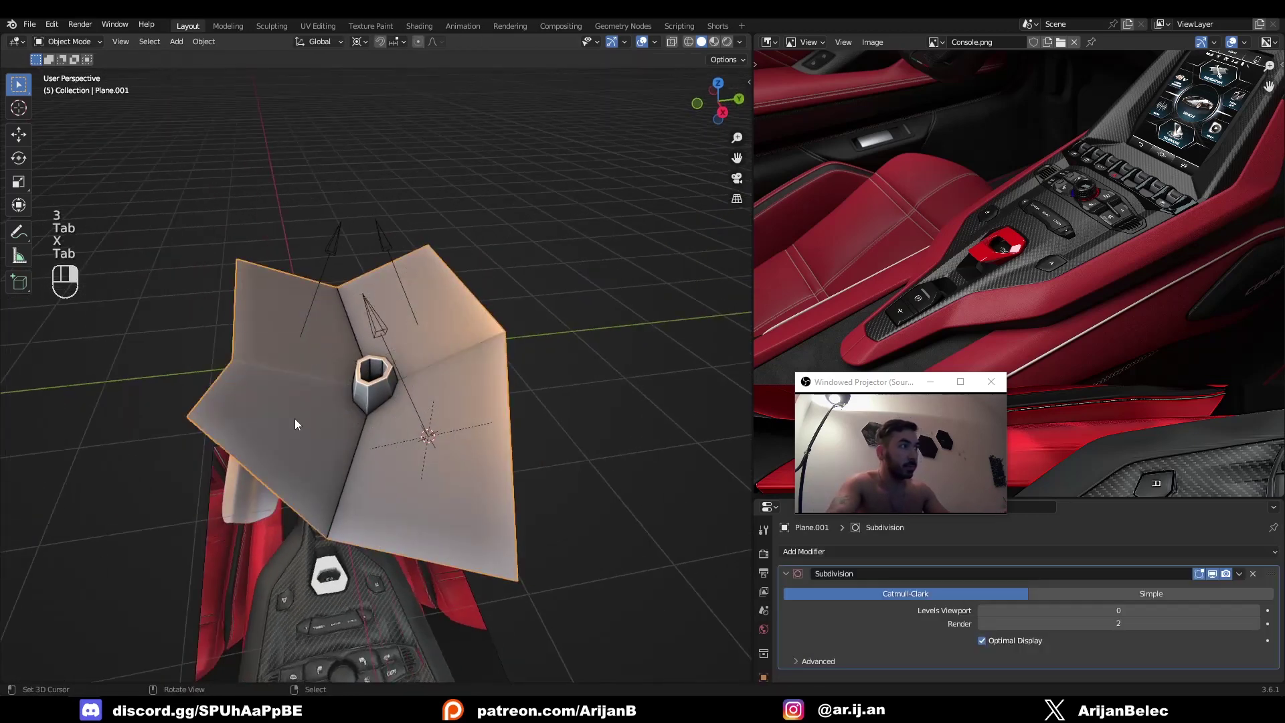
Slide the socket's base vertex on the opposite slope with a factor of 0.463 and check the surface in object mode
key("Tab")
key("3")
middle_click_drag(301, 431, 353, 518)
key("z")
key("z")
key("1")
right_click(353, 406)
scroll(465, 456, "up", 7)
key("g")
left_click(424, 461)
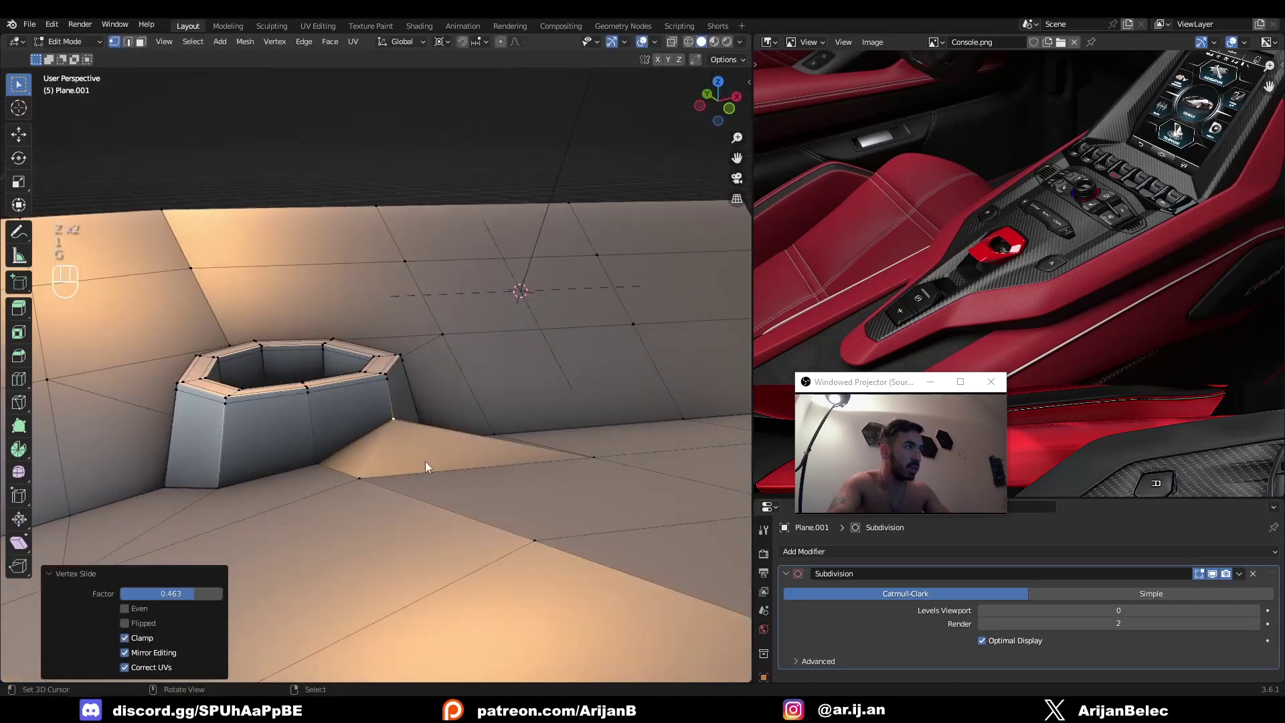
key("Tab")
middle_click_drag(425, 460, 381, 462)
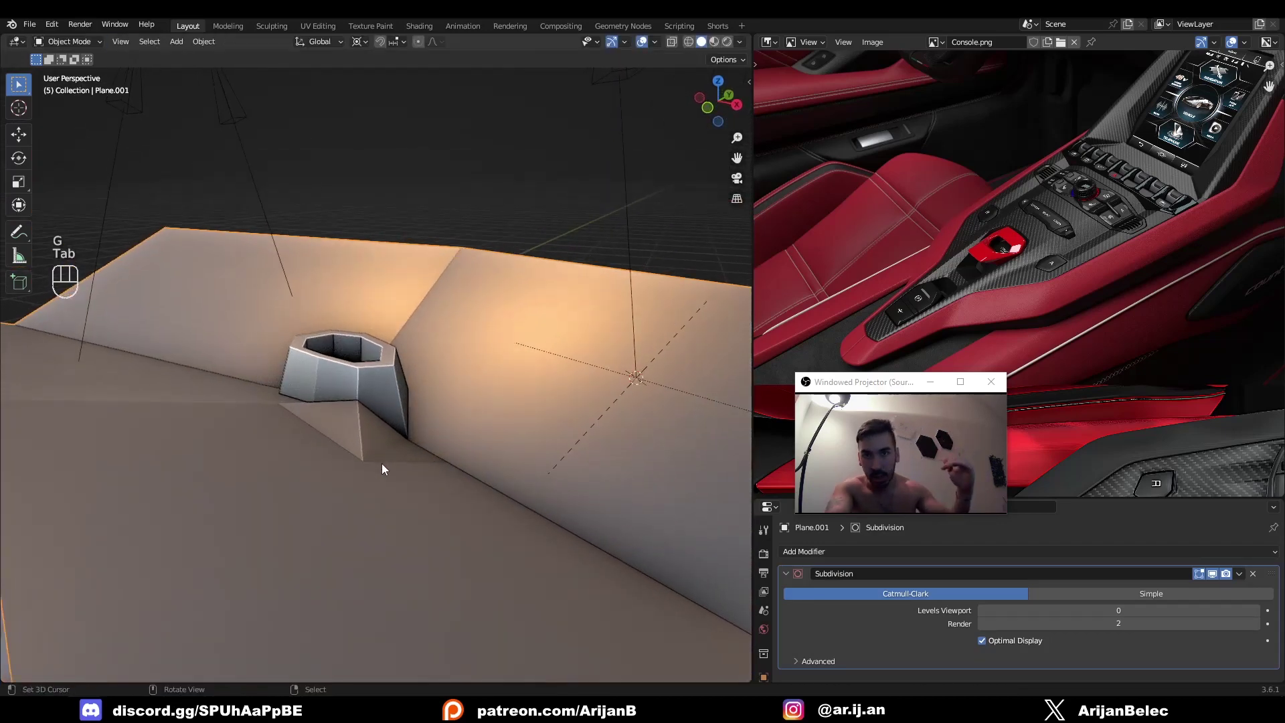
Select a face on the opposite slope, align the view squarely to it, and snap the 3D cursor to its centre
scroll(382, 469, "down", 6)
key("Tab")
key("g")
middle_click_drag(347, 413, 318, 446)
right_click(301, 429)
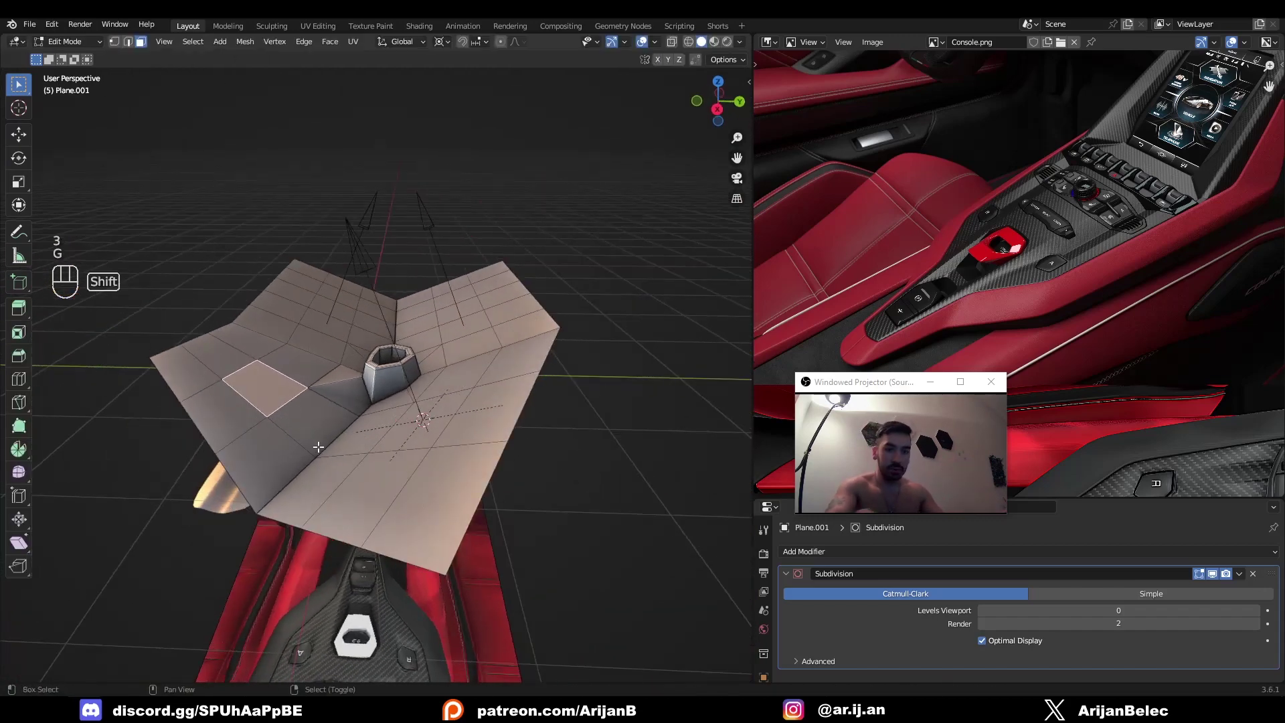
key("shift+KP_7")
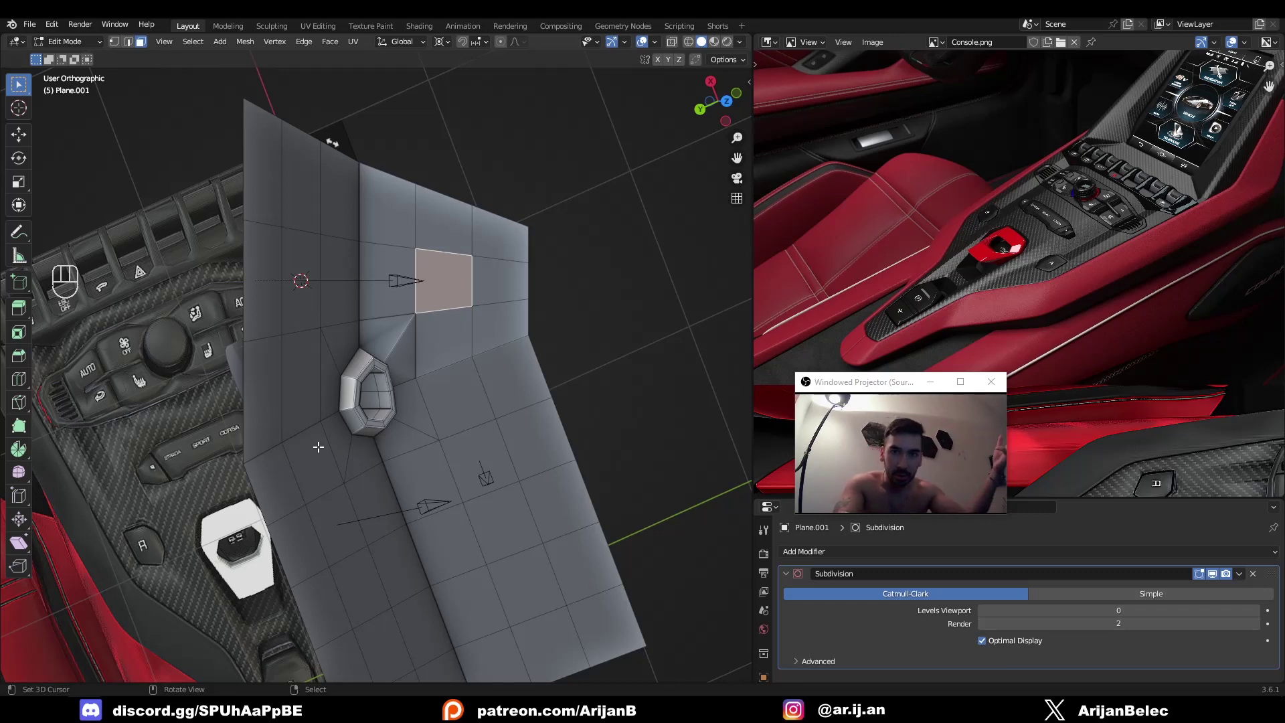
scroll(445, 347, "up", 1)
key("shift+s")
mouse_move(444, 308)
middle_mouse_down("shift")
mouse_move(443, 347)
mouse_move(459, 328)
middle_mouse_up("shift")
scroll(458, 328, "up", 2)
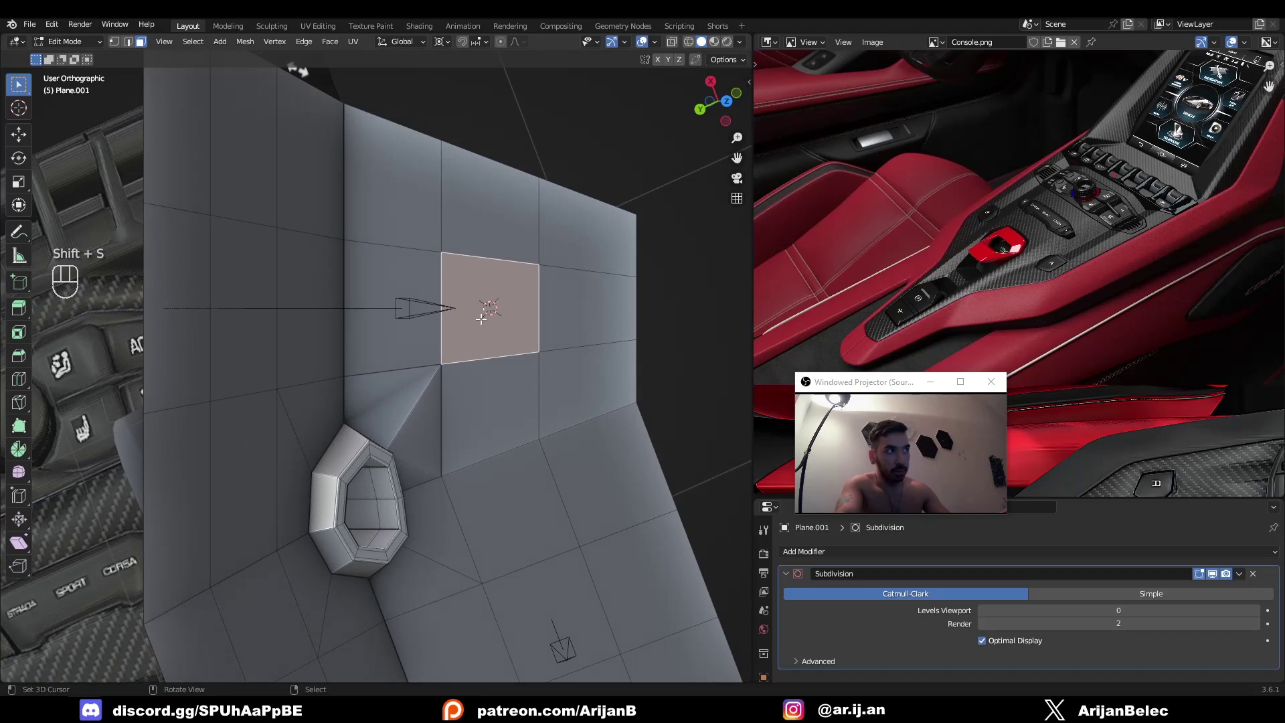
middle_click_drag(529, 368, 484, 397, "shift")
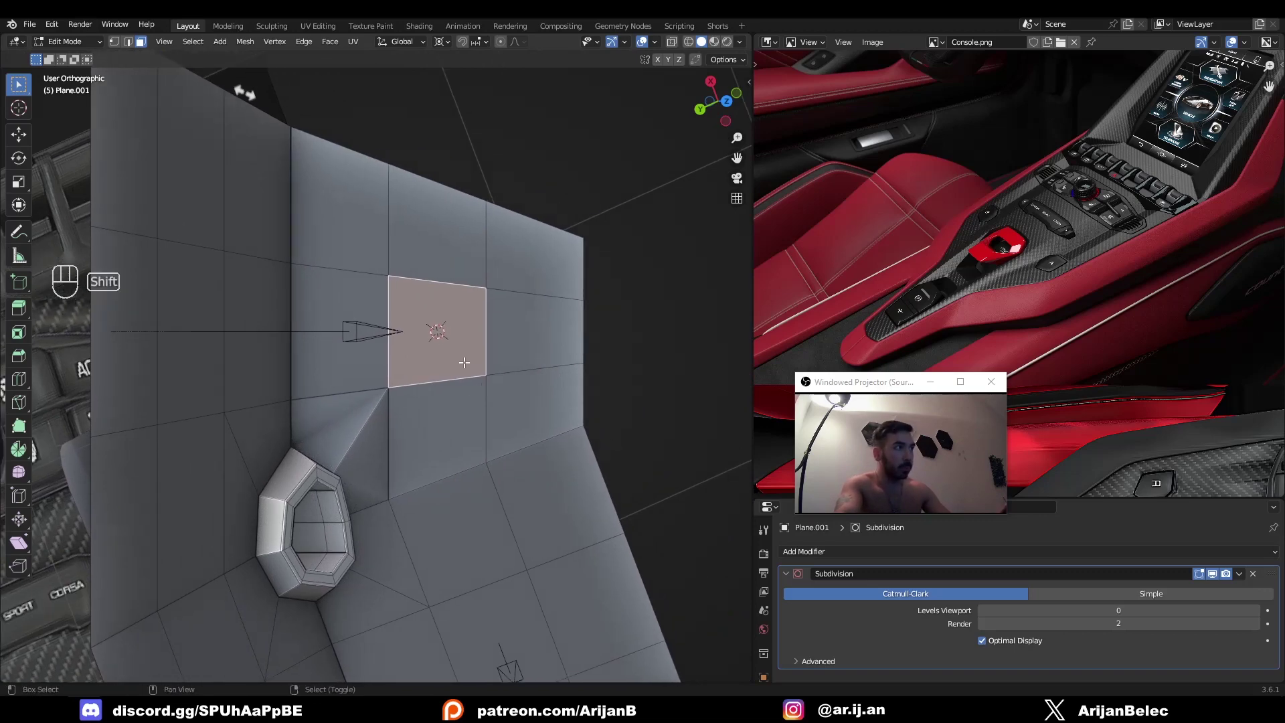
Add a Single Arrow empty at the 3D cursor in object mode with its alignment set to View
key("shift+a")
key("Tab")
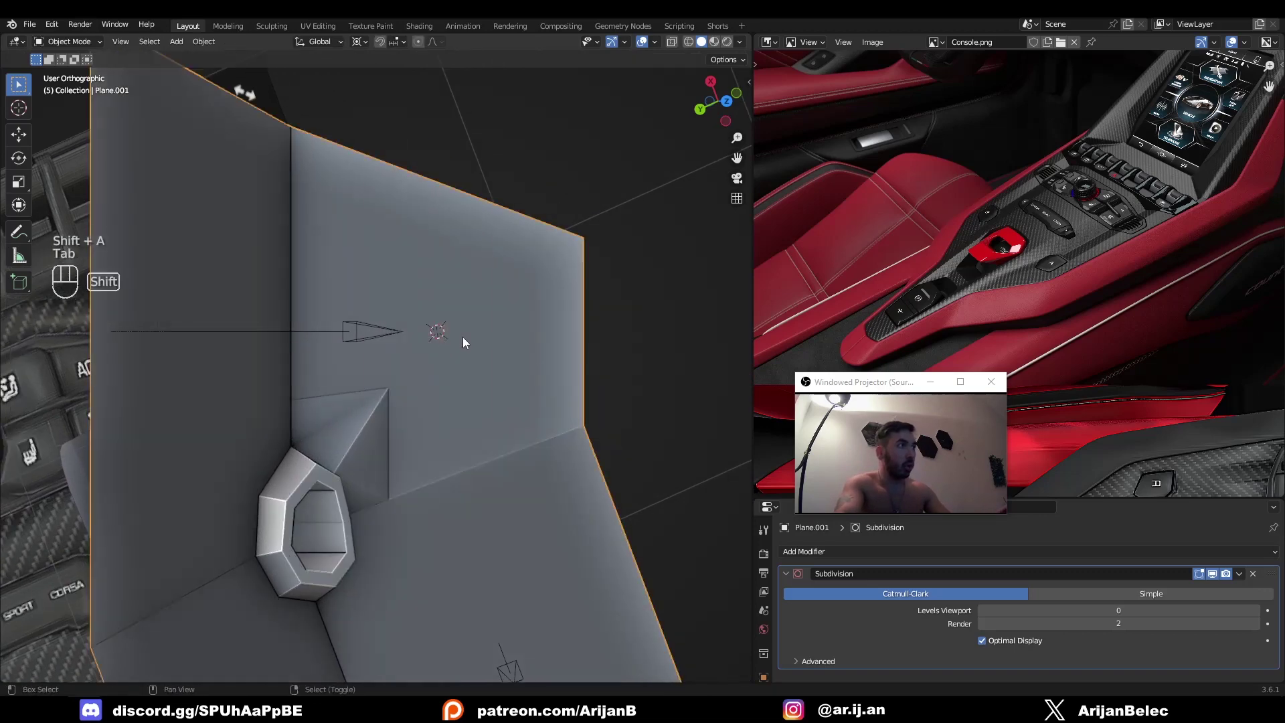
key("shift+a")
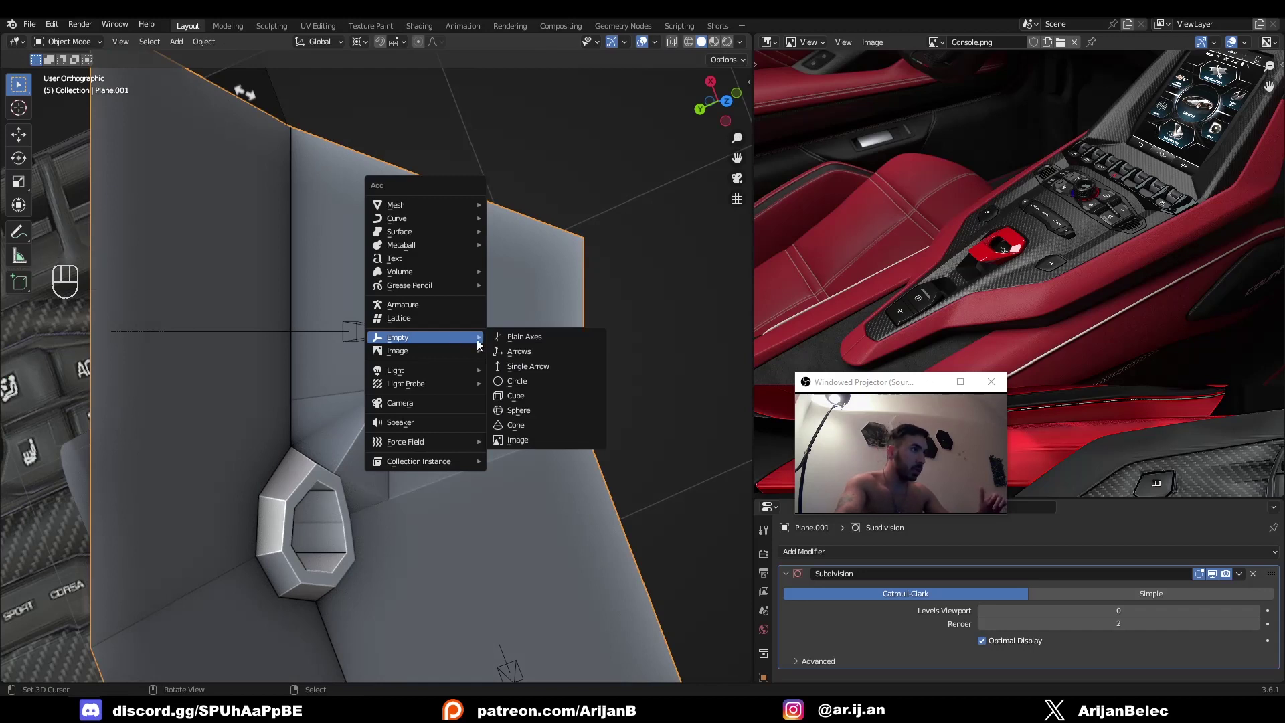
left_click(512, 366)
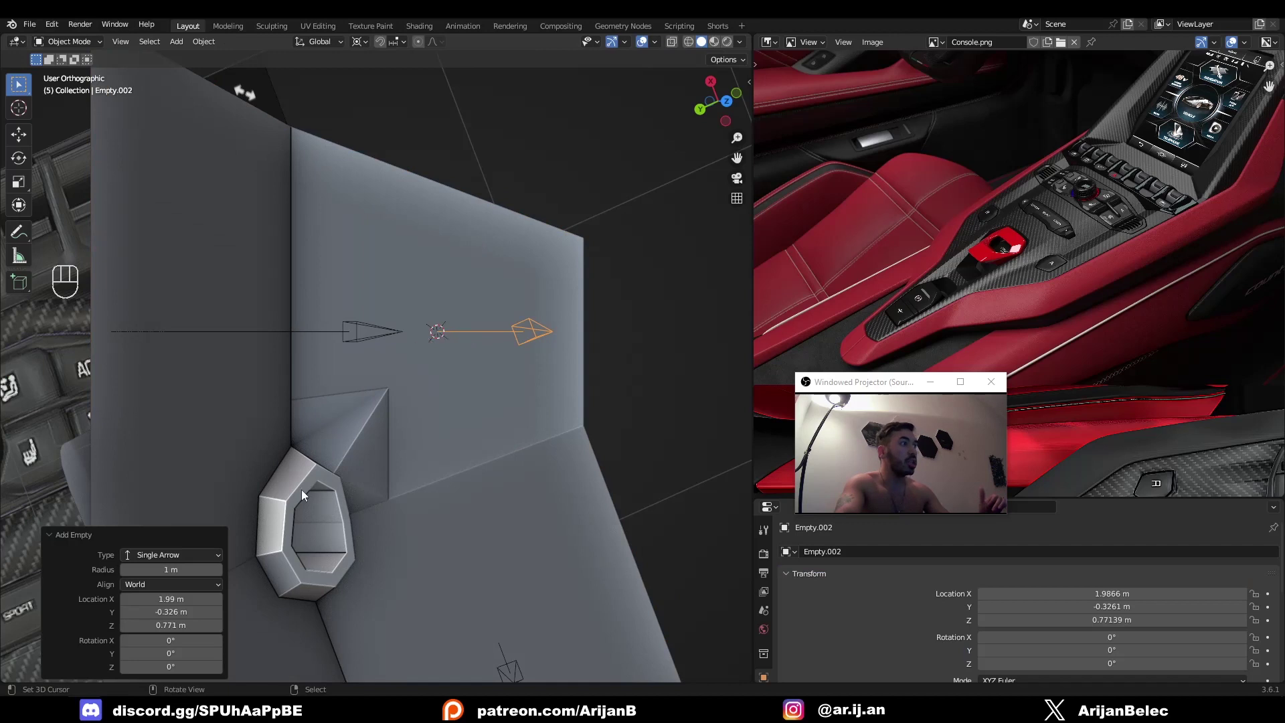
left_click(129, 586)
left_click(142, 613)
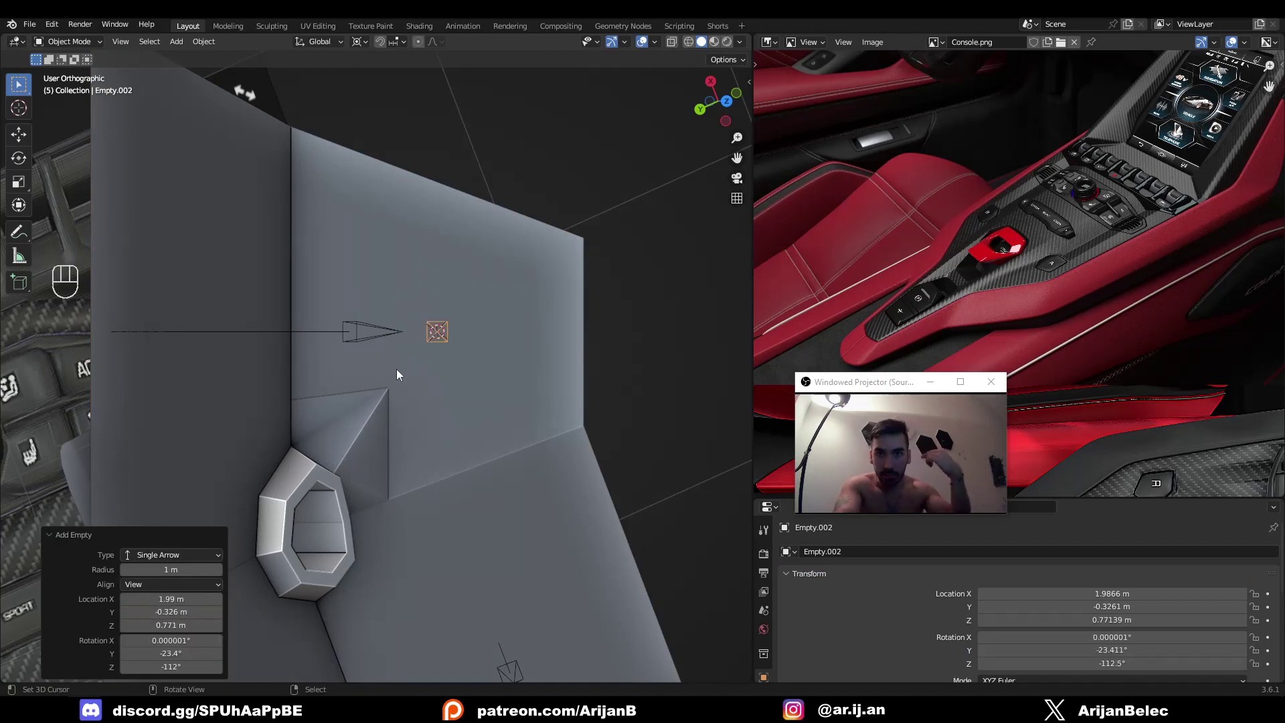
Examine the new arrow empty's orientation to the opposite slope from the front and other angles, in wireframe and solid shading
key("KP_1")
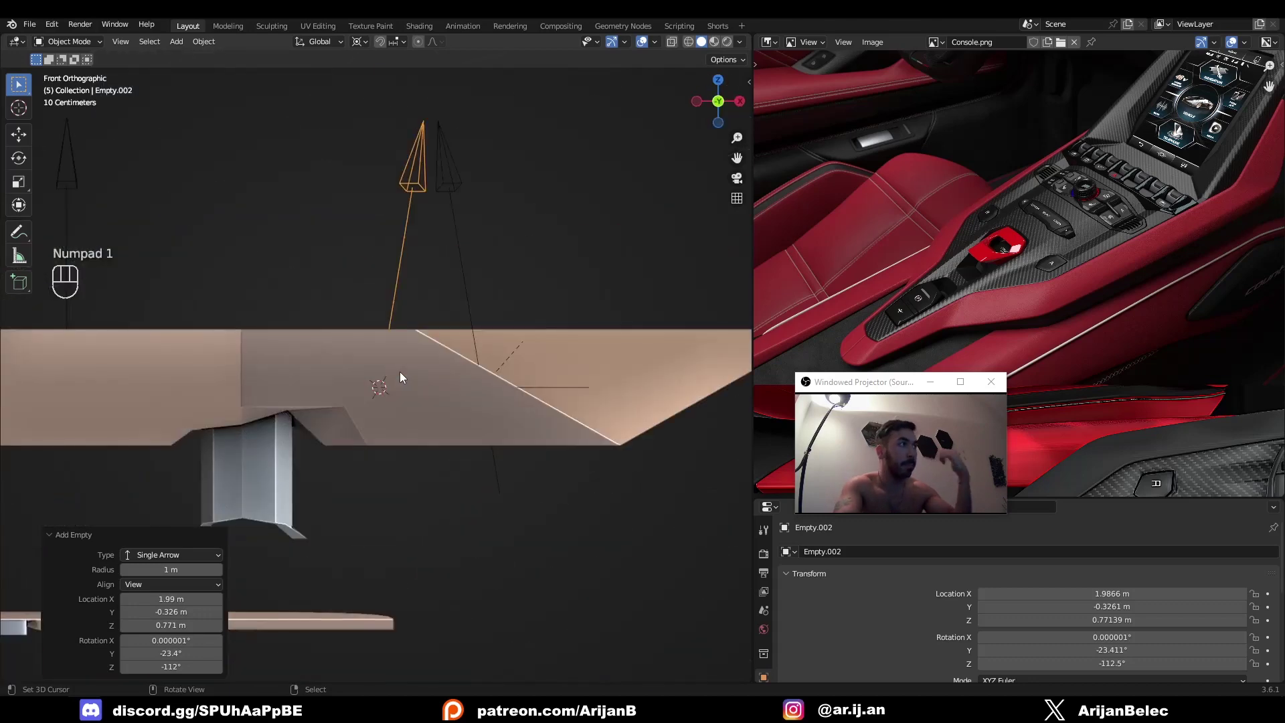
mouse_move(399, 372)
middle_mouse_down()
mouse_move(328, 387)
mouse_move(312, 363)
mouse_move(352, 403)
mouse_move(295, 380)
mouse_move(380, 419)
mouse_move(372, 392)
mouse_move(395, 367)
mouse_move(392, 388)
mouse_move(448, 443)
mouse_move(405, 436)
mouse_move(429, 445)
mouse_move(443, 432)
mouse_move(401, 422)
middle_mouse_up()
key("z")
scroll(324, 375, "down", 3)
key("z")
left_click(351, 401)
scroll(373, 392, "up", 1)
right_click(312, 372)
right_click(371, 390)
key("Tab")
key("1")
right_click(391, 380)
key("z")
key("z")
key("Tab")
left_click(455, 411)
key("z")
key("z")
middle_click_drag(402, 422, 407, 328, "ctrl")
Try to move the opposite slope's arrow empty freely, along global Z and along its local Z axis
key("g")
key("z")
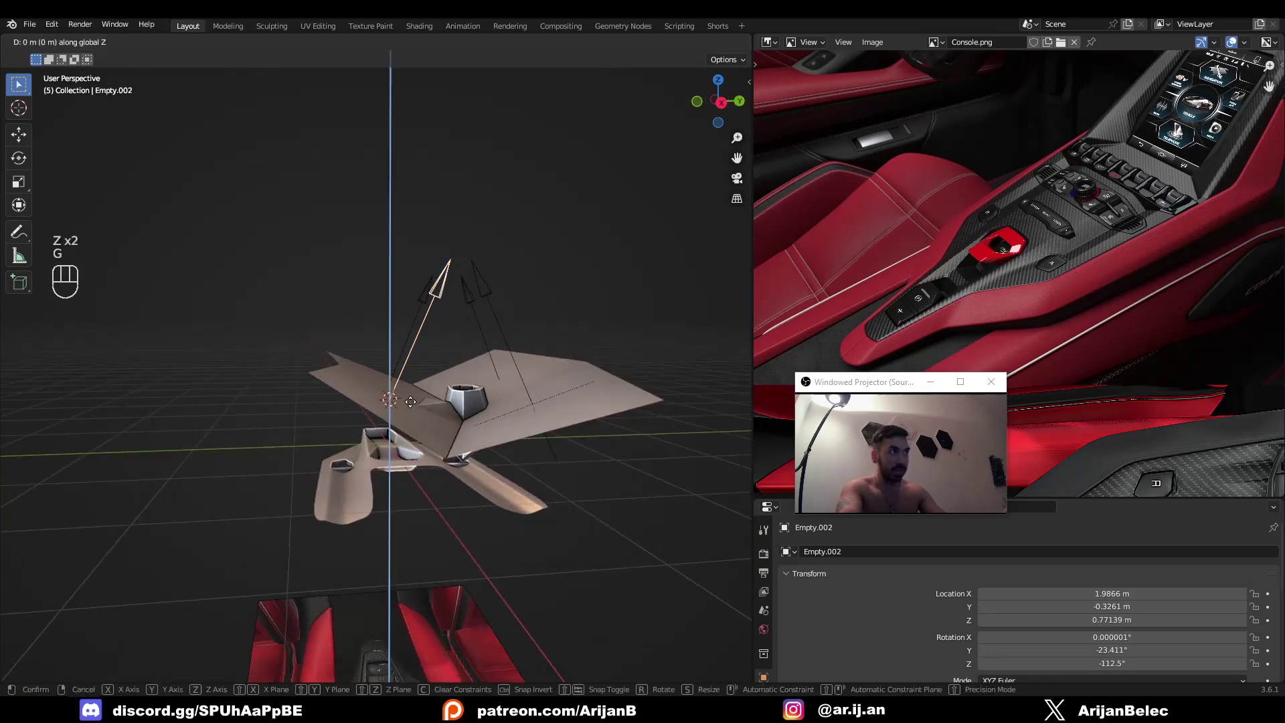
right_click(406, 391)
middle_click_drag(405, 391, 412, 425)
middle_click_drag(412, 426, 402, 426, "shift")
key("g")
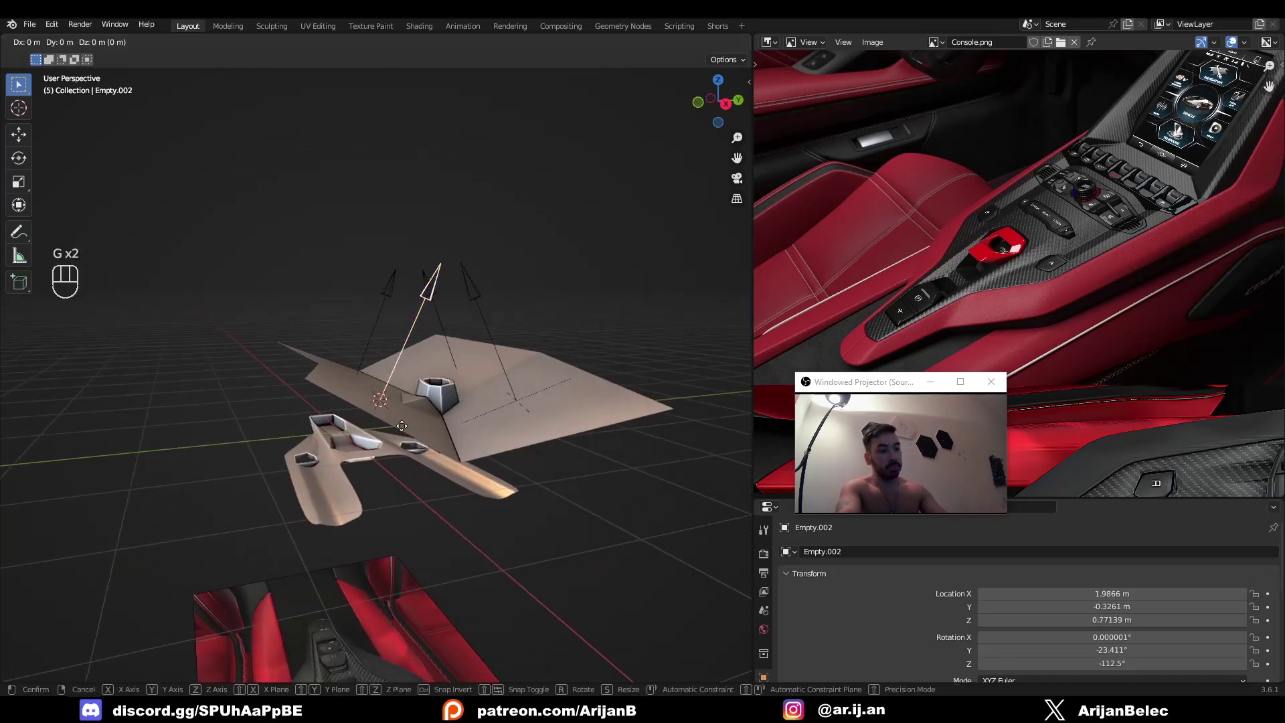
right_click(402, 426)
key("g")
key("z")
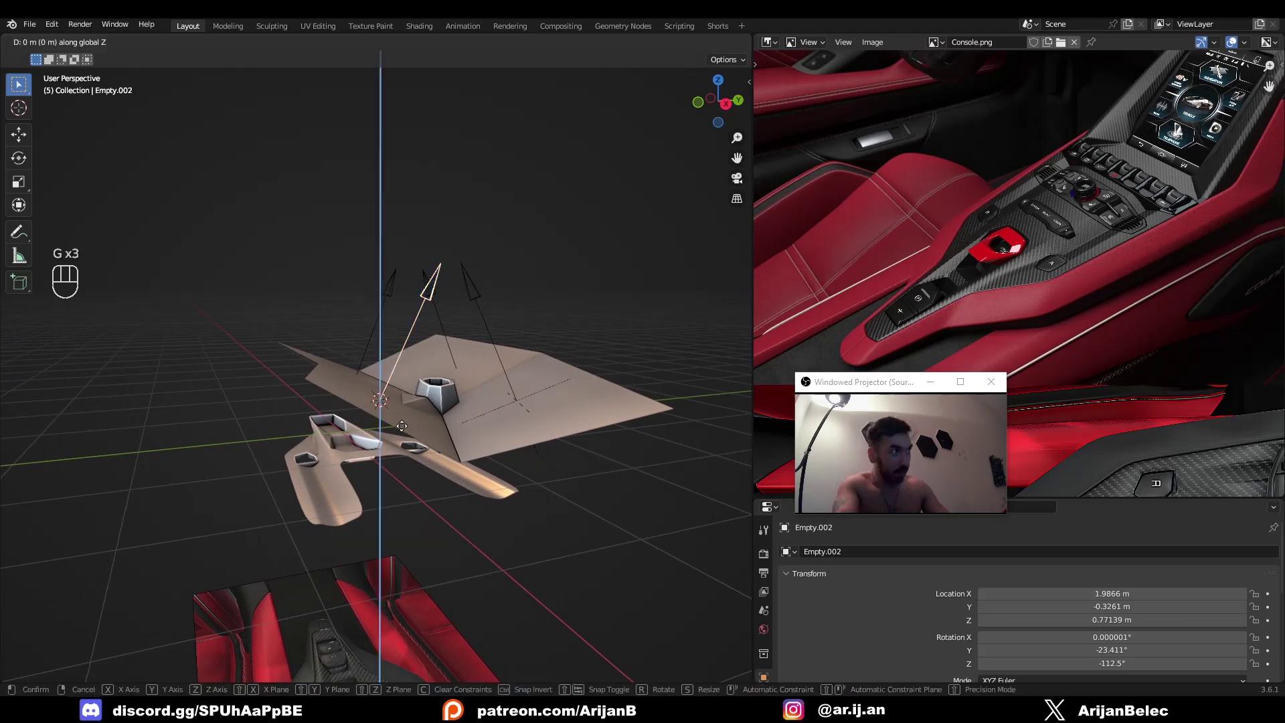
key("z")
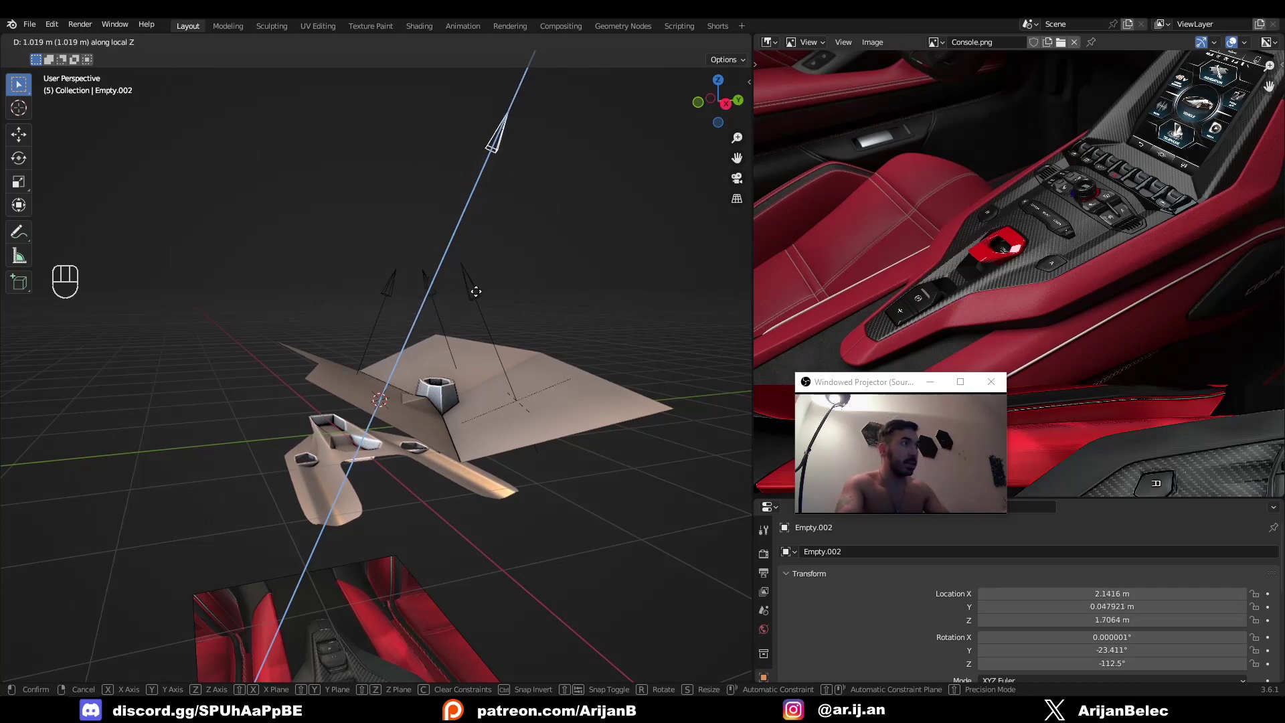
left_click(415, 361)
middle_click_drag(415, 361, 457, 396)
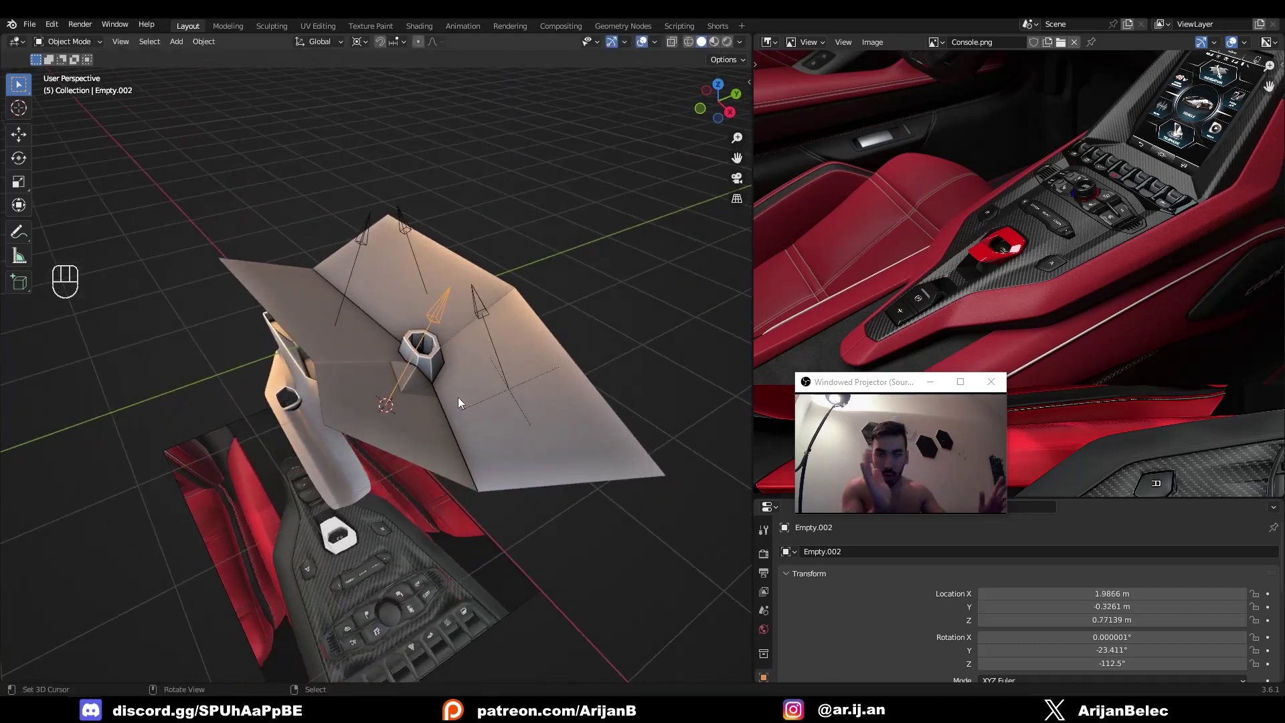
Try to move the arrow empty freely and along the X axis
key("g")
middle_click(456, 395)
right_click(422, 381)
key("z")
mouse_move(422, 380)
middle_mouse_down()
mouse_move(380, 395)
mouse_move(455, 374)
middle_mouse_up()
key("g")
middle_click(405, 404)
key("x")
right_click(359, 355)
Try to slide the arrow empty across the slope along its local Y axis
key("z")
key("g")
key("y")
key("y")
right_click(387, 382)
key("g")
key("y")
key("y")
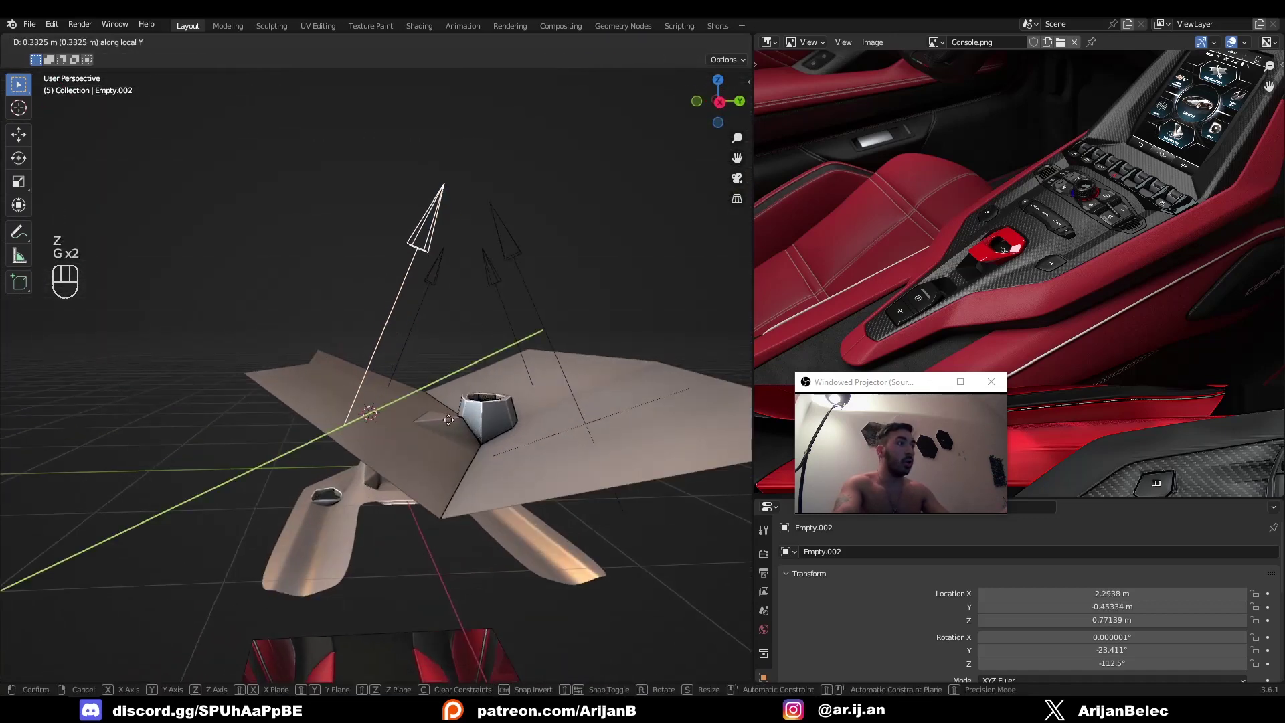
right_click(435, 432)
Try to slide the arrow empty across the slope along its local X axis
middle_click_drag(387, 442, 457, 447)
key("g")
key("x")
key("x")
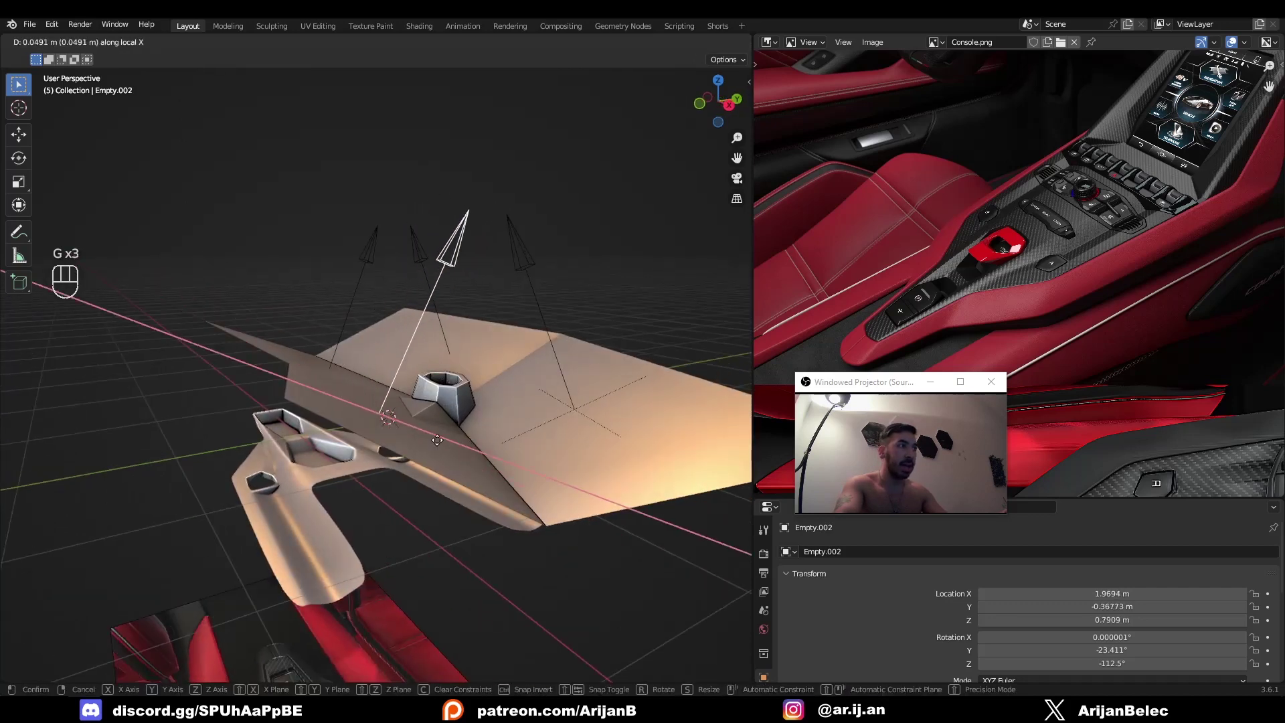
left_click(456, 449)
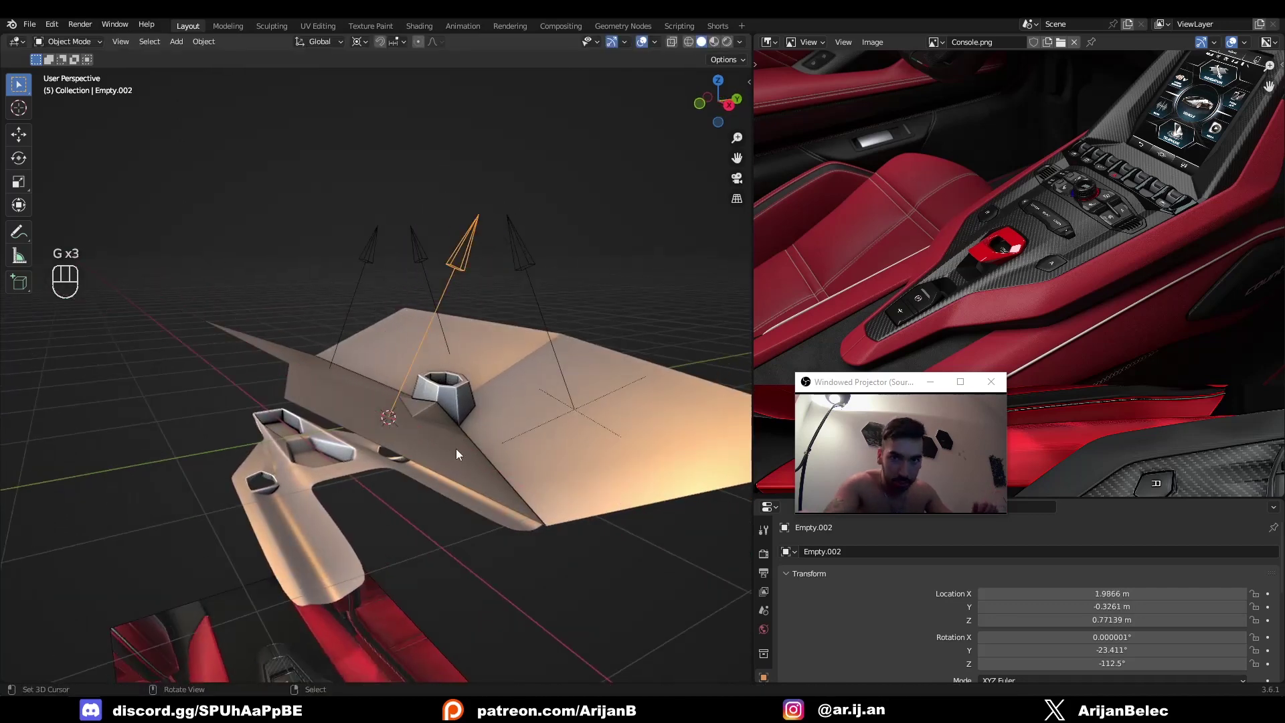
Select the console surface and snap the 3D cursor to the socket's base vertex on the opposite slope in edit mode
left_click(446, 452)
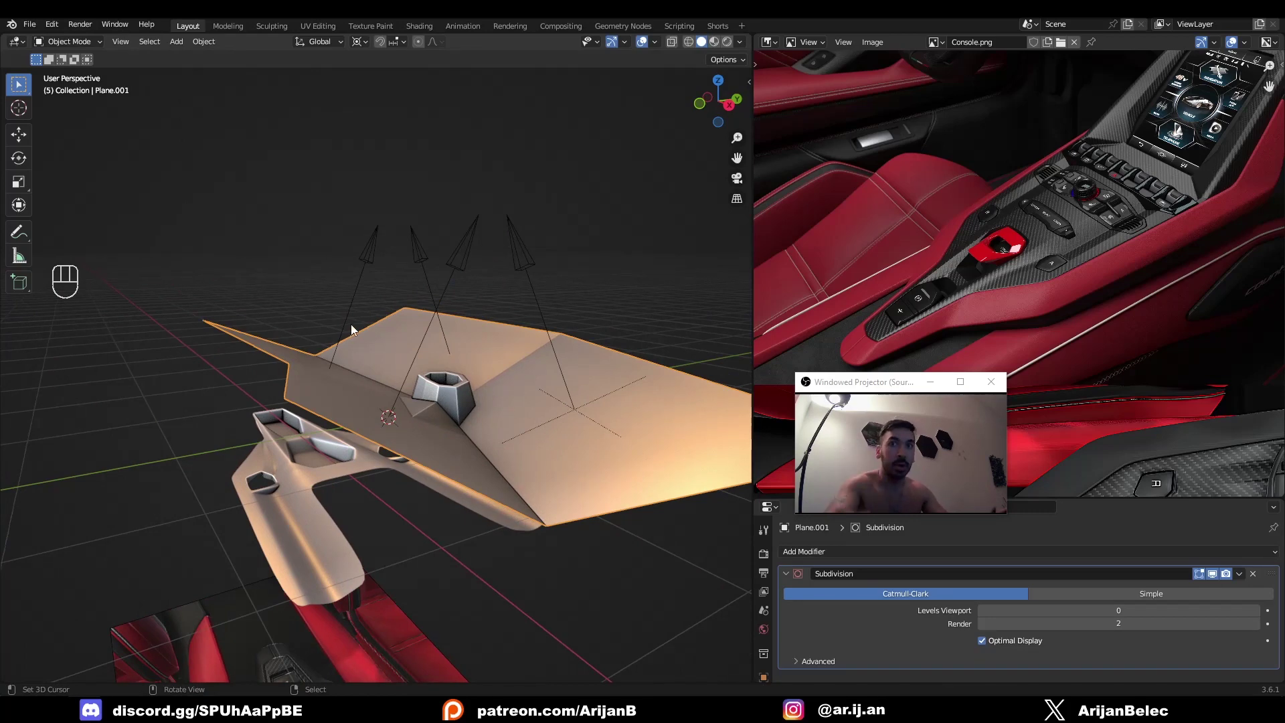
middle_click_drag(353, 330, 466, 427)
left_click(443, 394)
key("z")
key("z")
key("z")
left_click(475, 422)
key("Tab")
key("1")
key("z")
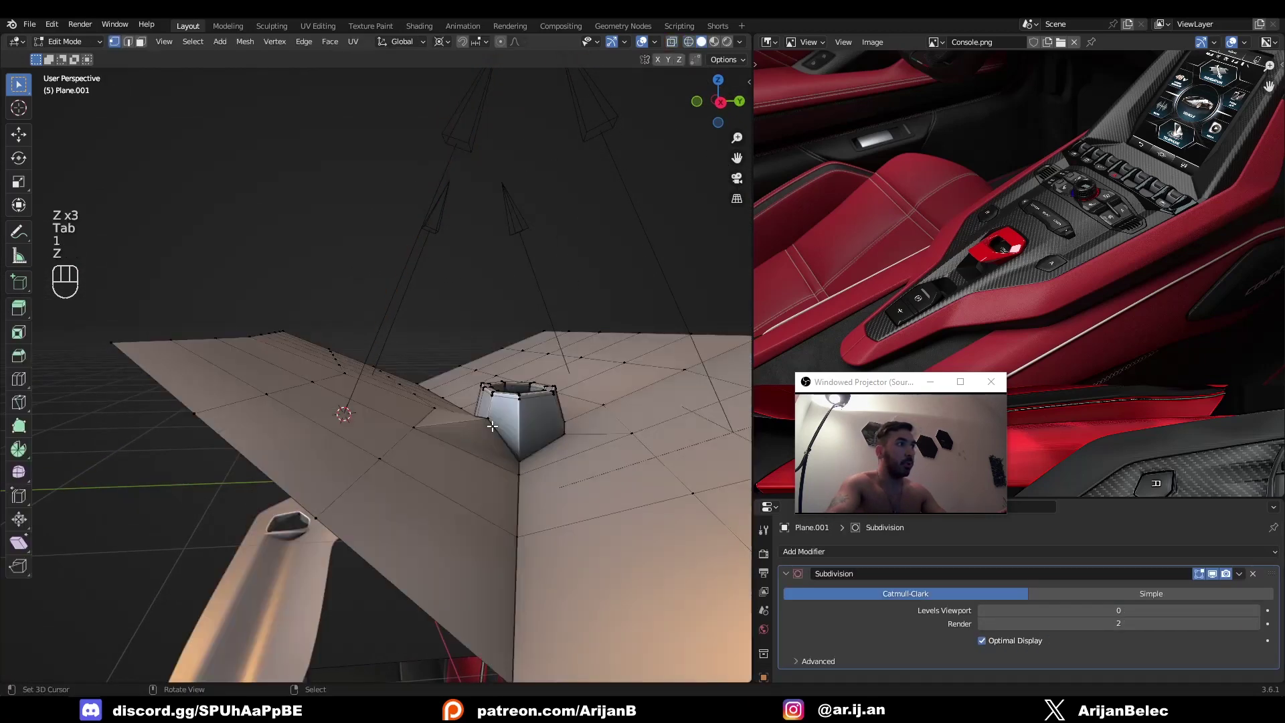
key("z")
key("shift+s")
middle_click_drag(488, 418, 380, 348)
Return to object mode and snap the 3D cursor to the opposite slope's arrow empty
key("Tab")
left_click(379, 348)
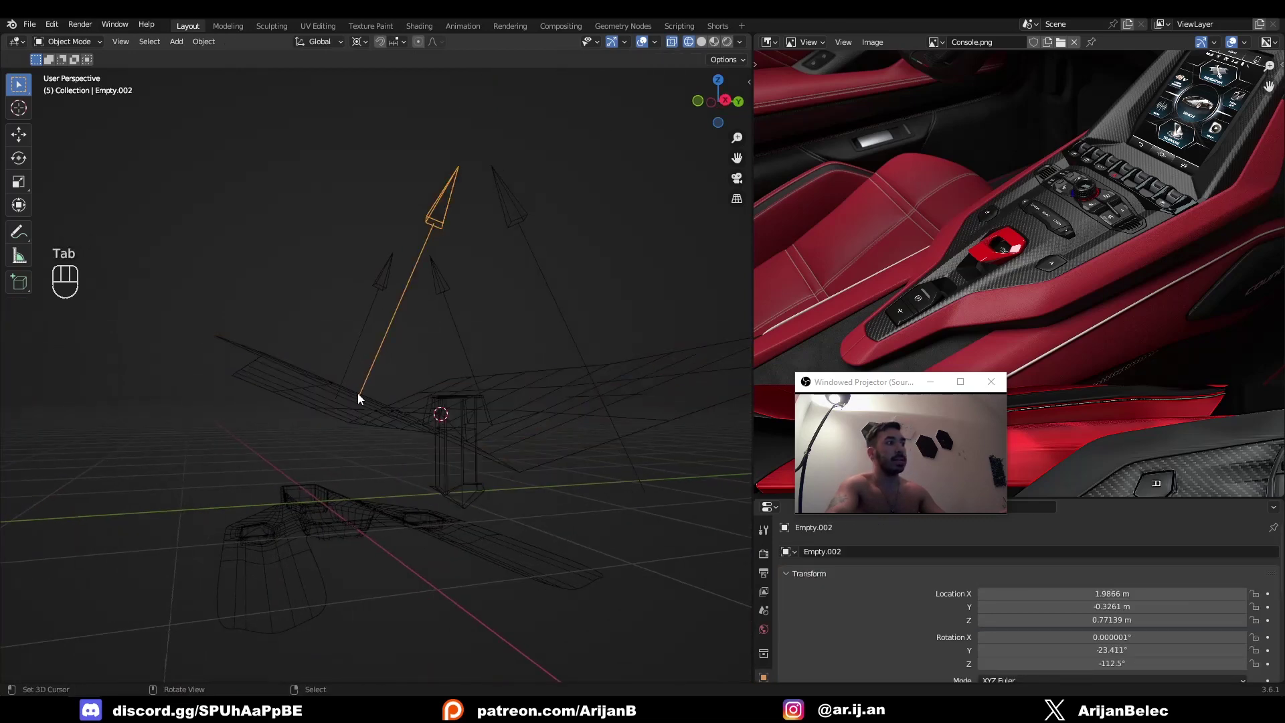
key("shift+s")
left_click(369, 440)
Try to scale the arrow empty along its local Z axis
key("s")
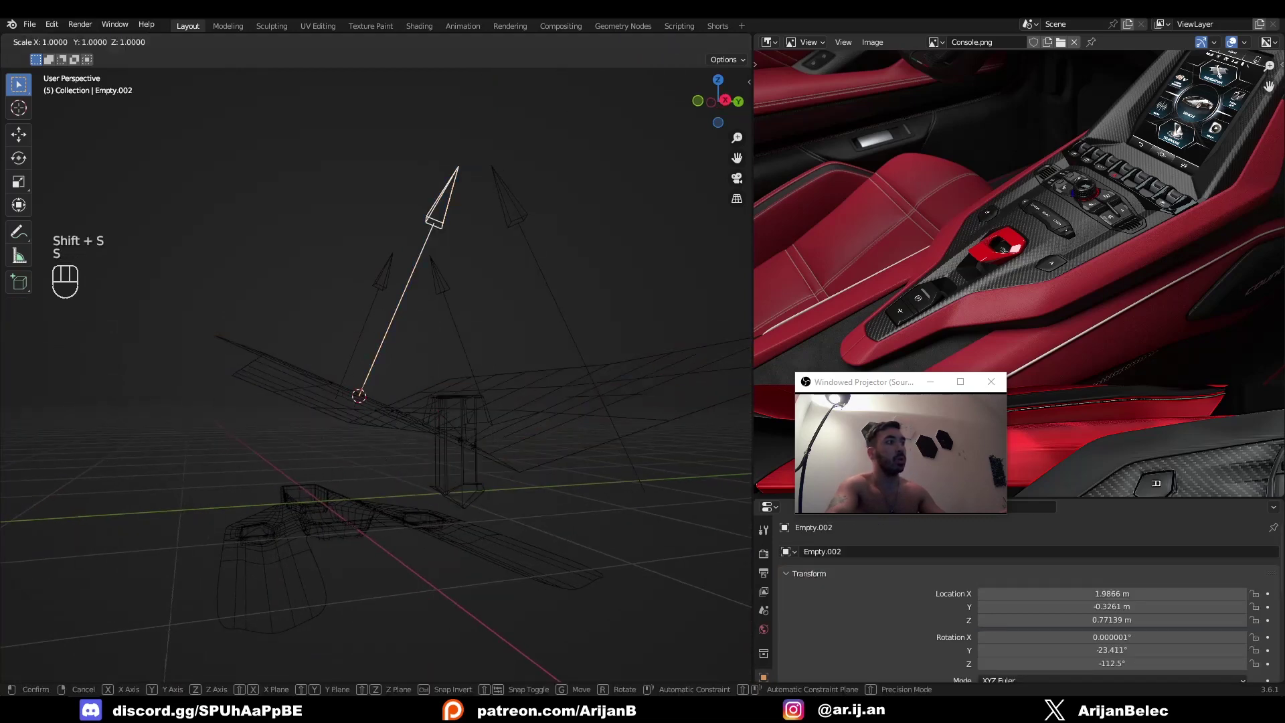
key("z")
key("z")
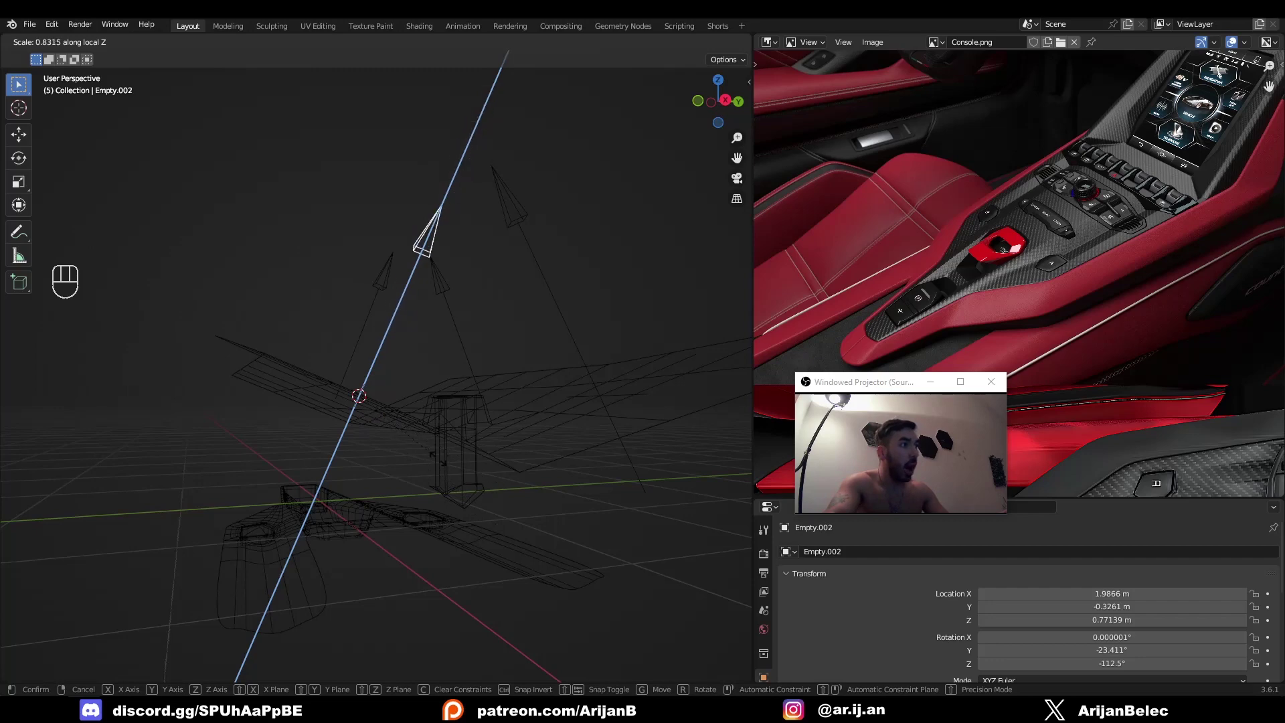
left_click(481, 476)
mouse_move(481, 476)
middle_mouse_down()
mouse_move(380, 476)
mouse_move(462, 486)
mouse_move(428, 469)
middle_mouse_up()
Snap the 3D cursor back to the socket's base vertex in vertex mode with wireframe shading, then return to object mode
key("z")
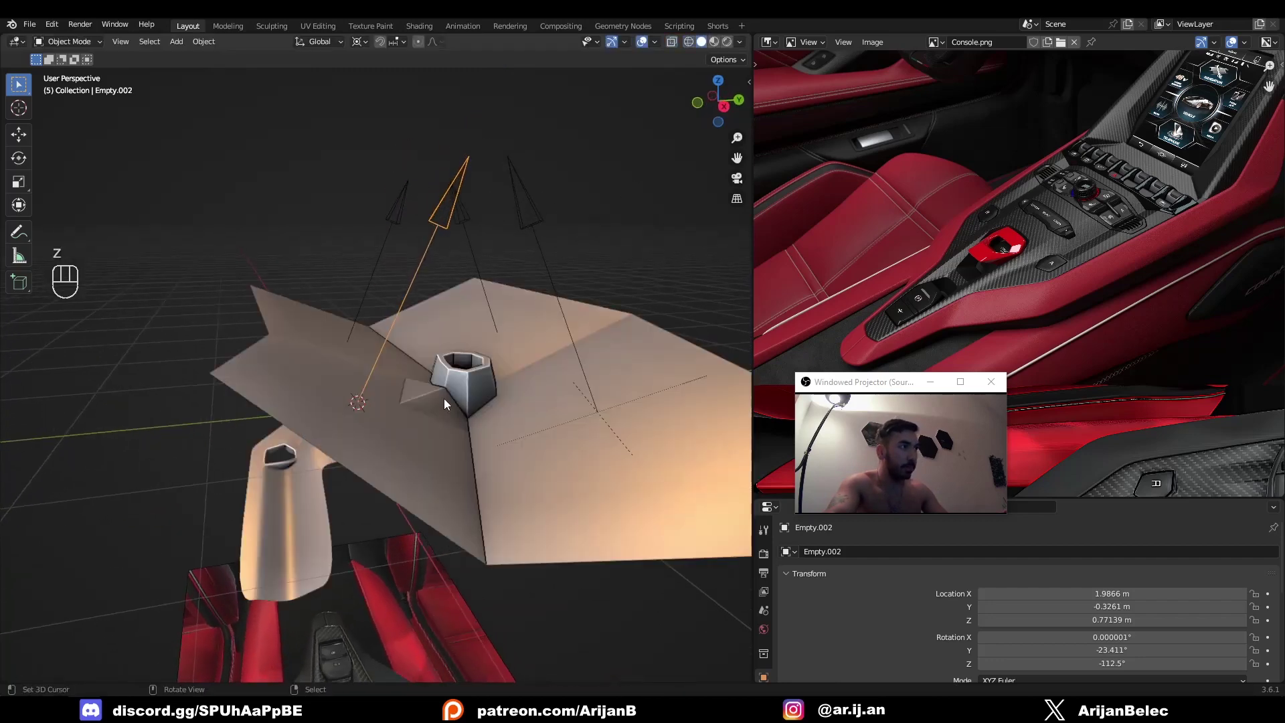
left_click(444, 399)
key("Tab")
key("1")
key("z")
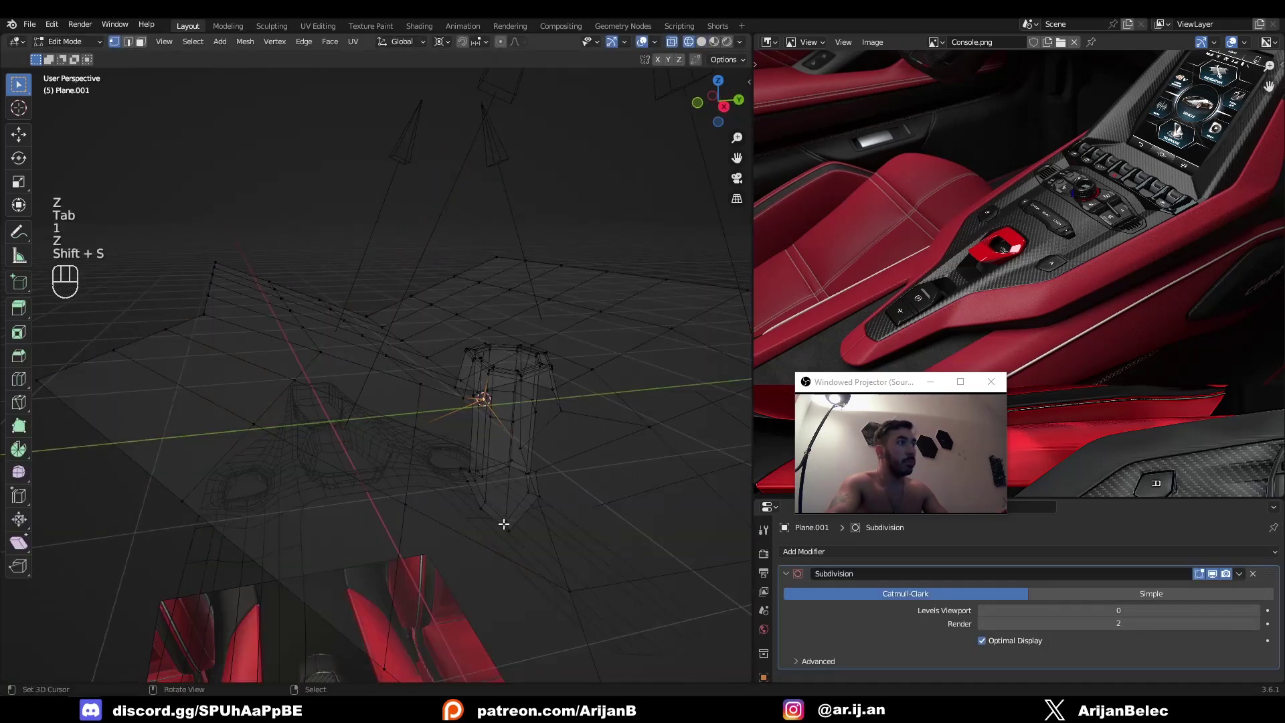
mouse_move(504, 525)
middle_mouse_down()
mouse_move(451, 396)
mouse_move(482, 419)
mouse_move(488, 401)
mouse_move(482, 411)
mouse_move(473, 398)
middle_mouse_up()
key("z")
key("Tab")
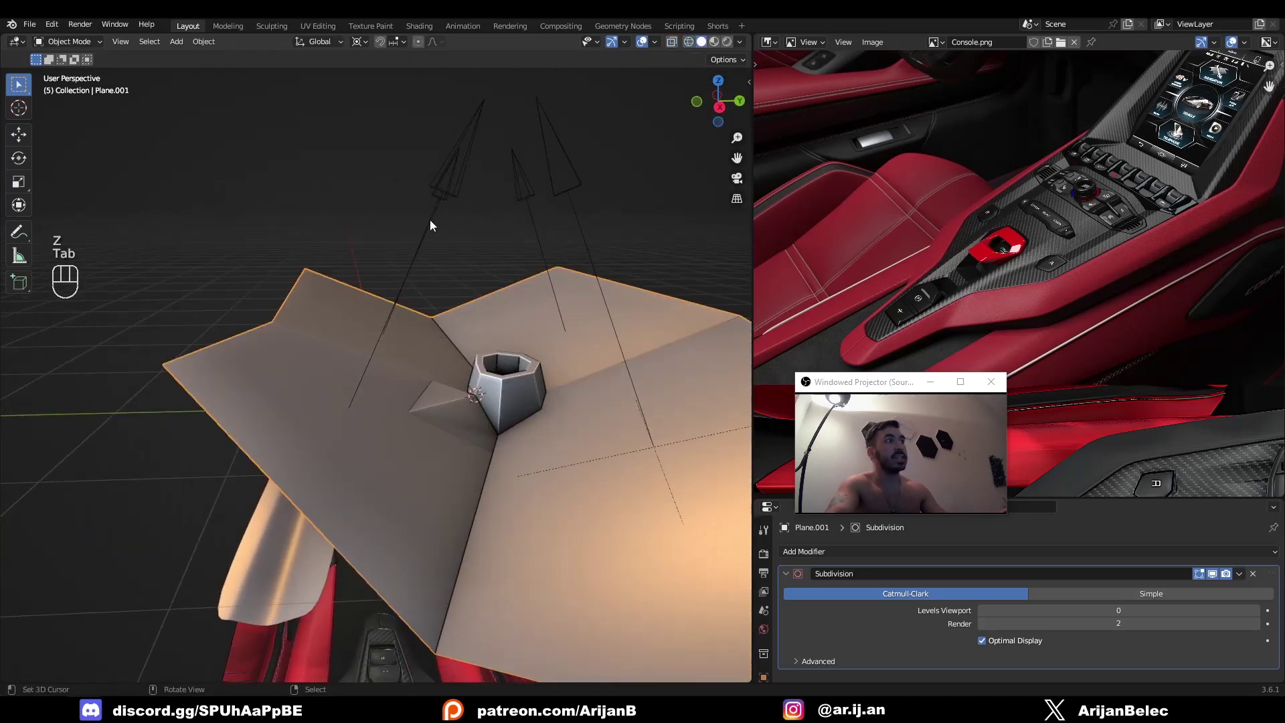
Select the opposite slope's arrow empty and try to move it freely
right_click(430, 220)
middle_click_drag(430, 219, 412, 244)
key("g")
right_click(426, 212)
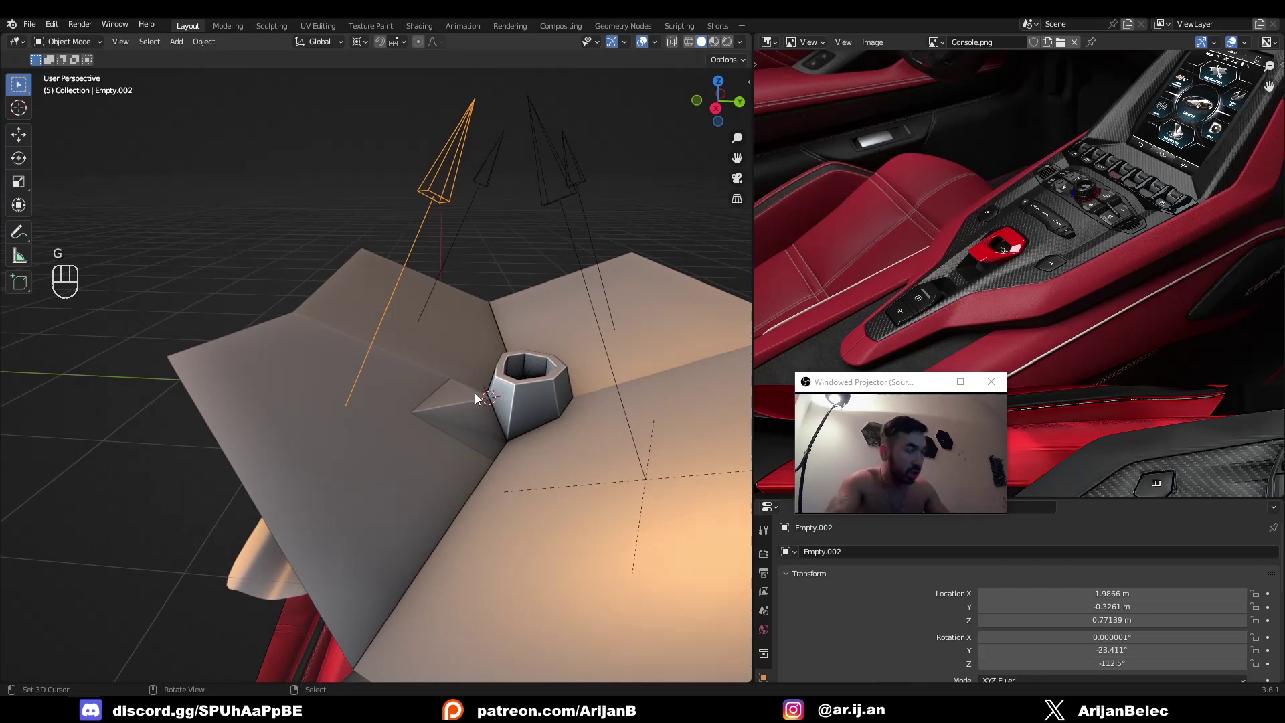
Examine the socket's base vertex and the crease around it in edit mode, in solid and wireframe shading
key("1")
key("z")
left_click(536, 408)
key("Tab")
key("1")
key("z")
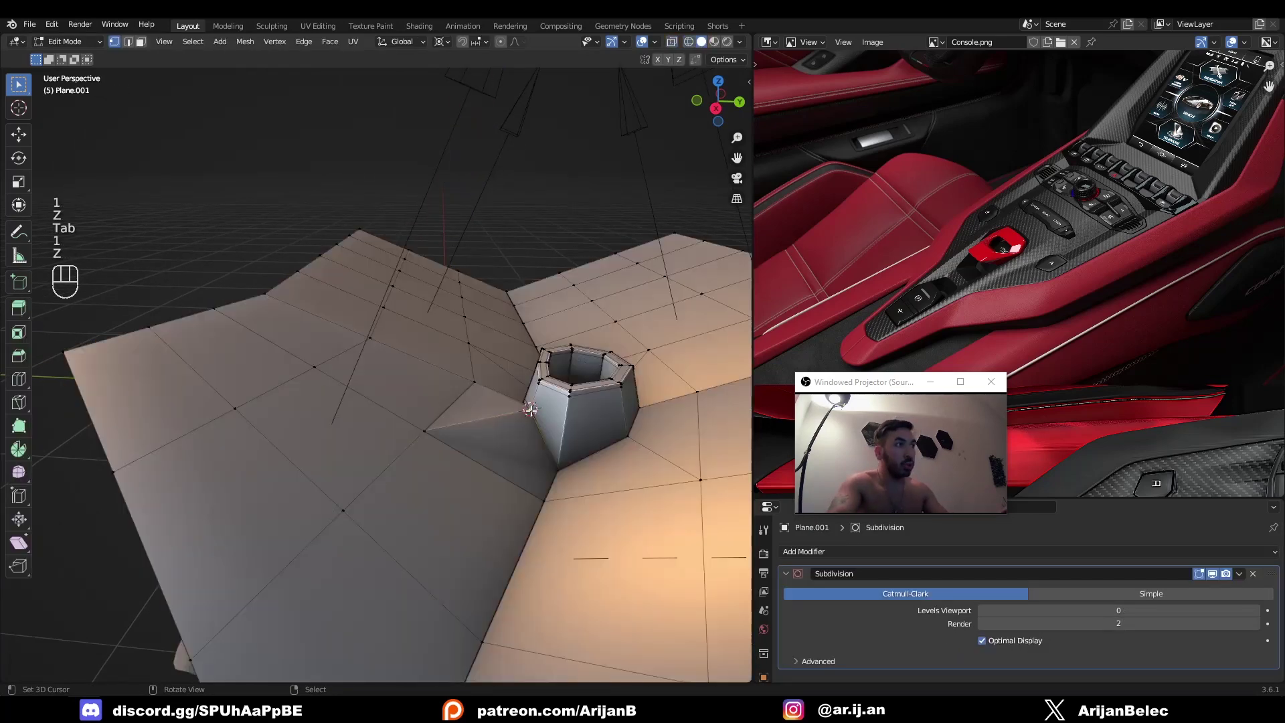
scroll(524, 426, "down", 2)
middle_click_drag(492, 492, 507, 467)
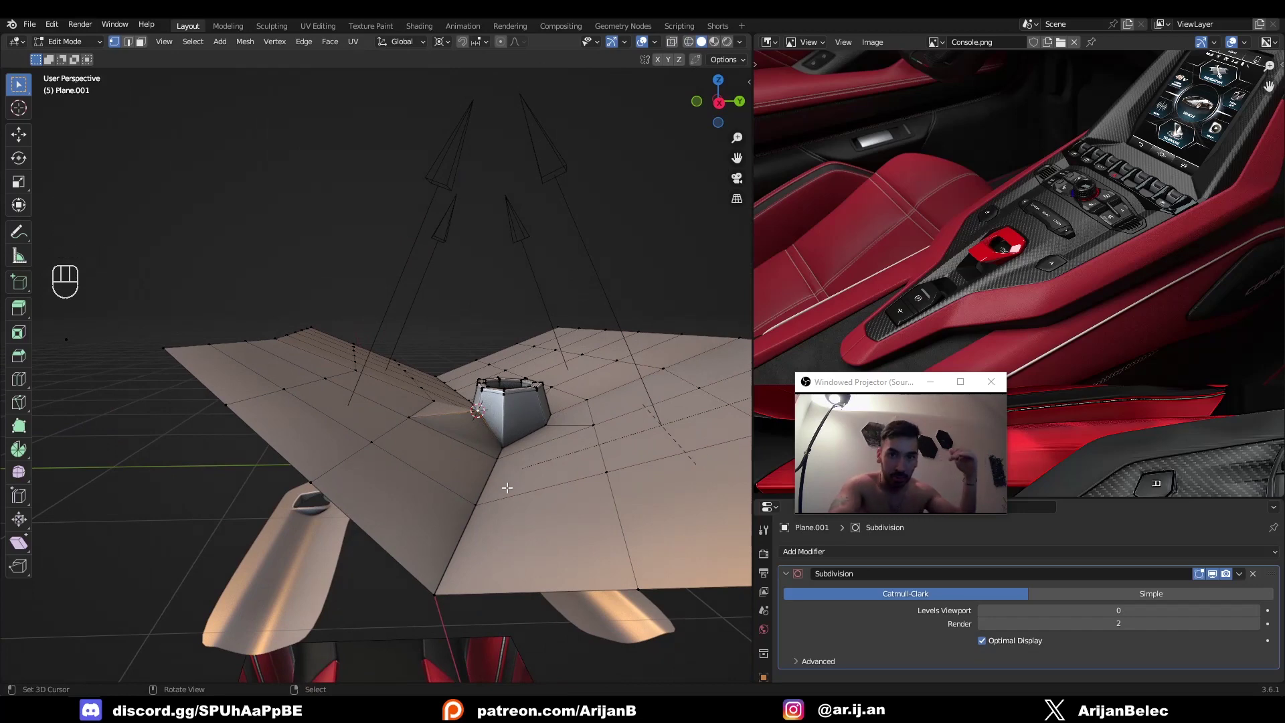
key("Tab")
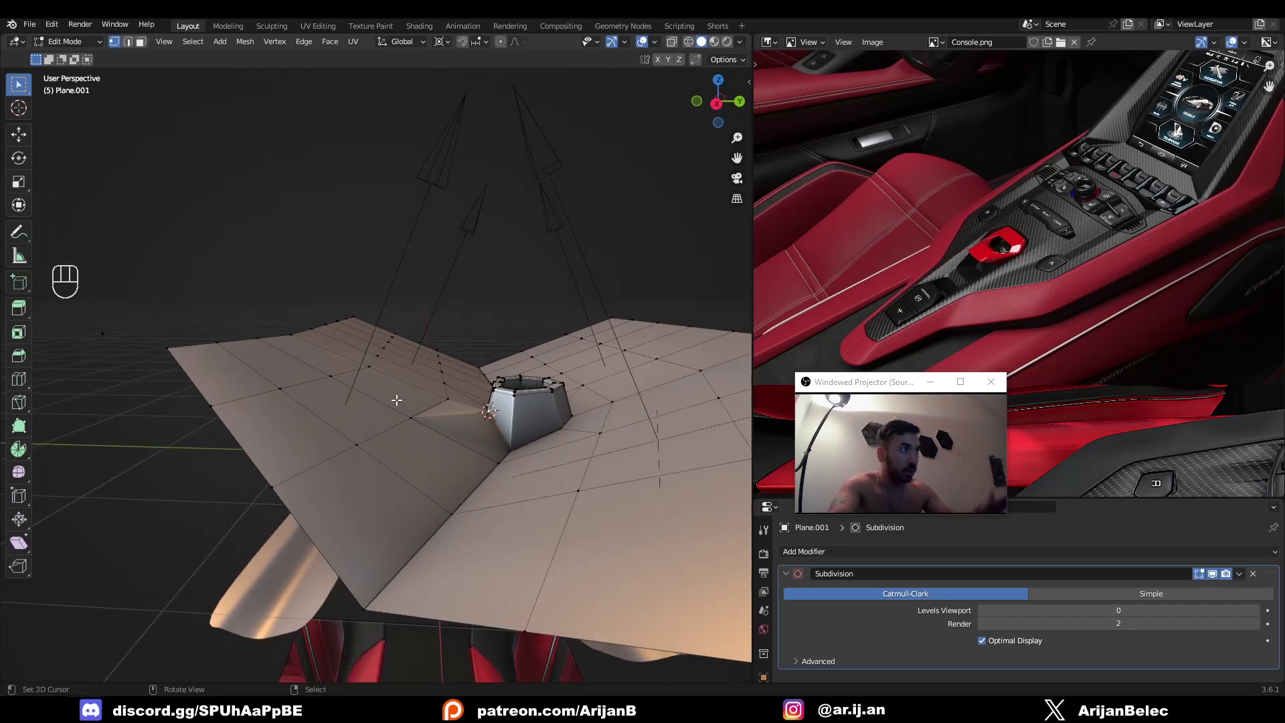
key("Tab")
key("z")
key("1")
key("shift+z")
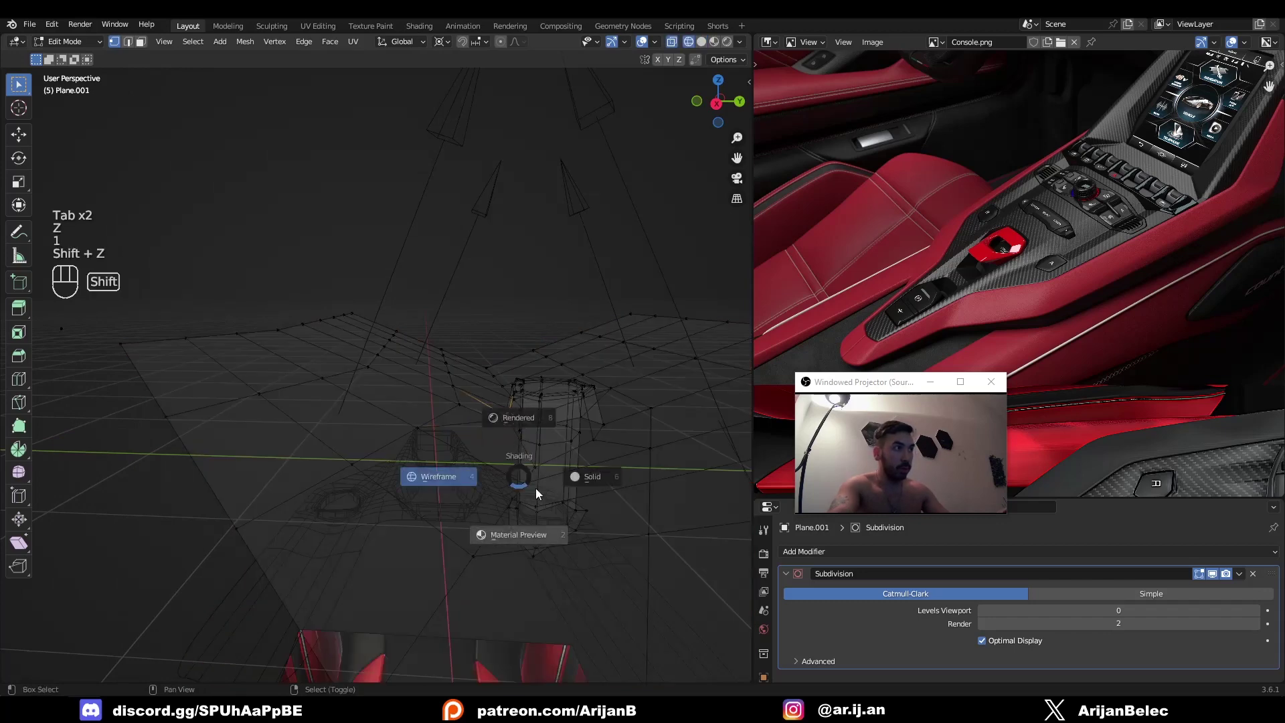
Restore solid shading and snap the 3D cursor to the selected base vertex of the socket
key("Escape")
key("z")
middle_click_drag(469, 338, 499, 383)
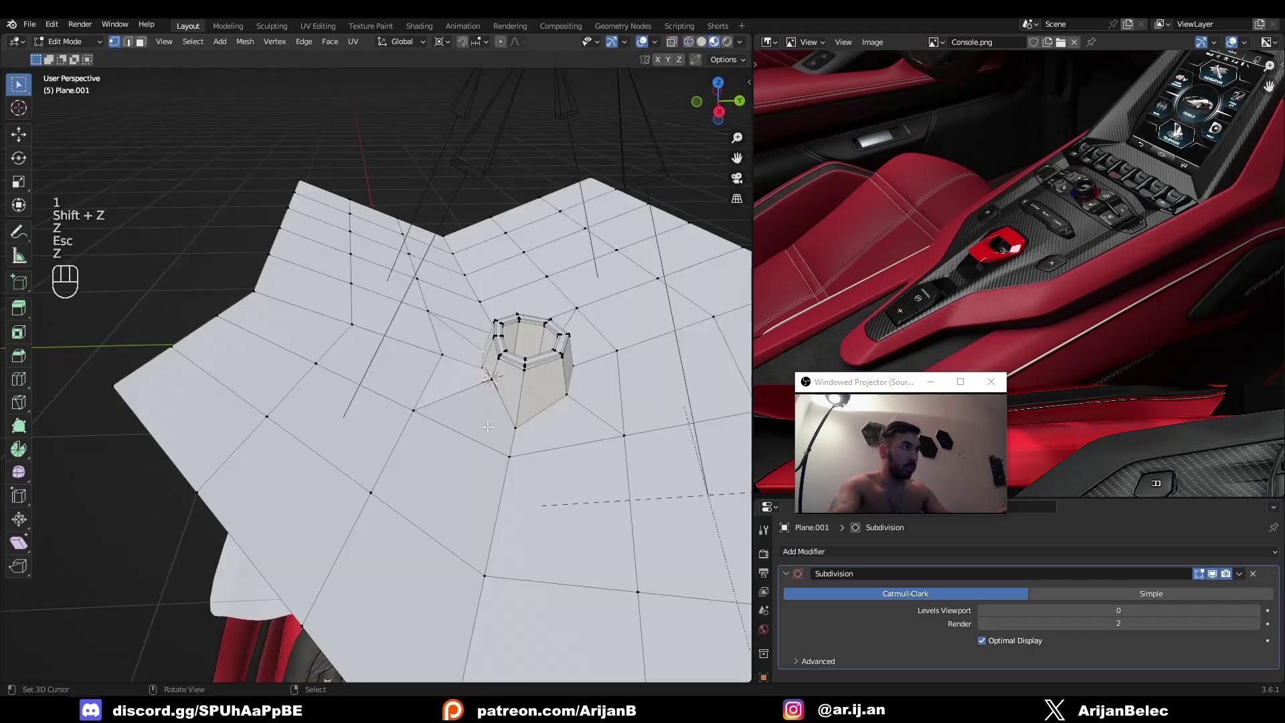
right_click(502, 379)
left_click(703, 43)
mouse_move(525, 435)
middle_mouse_down()
mouse_move(513, 402)
mouse_move(505, 438)
middle_mouse_up()
key("shift+s")
key("shift+s")
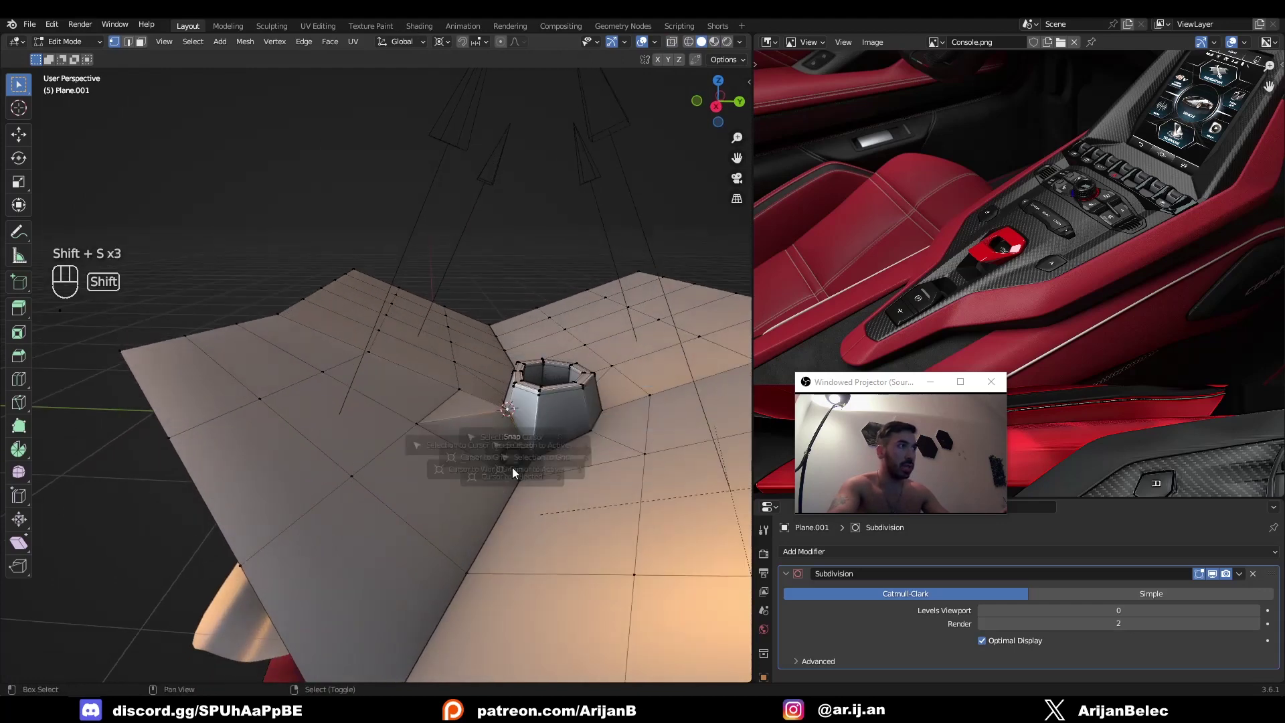
Duplicate the opposite slope's arrow empty in place in object mode
key("Tab")
right_click(434, 188)
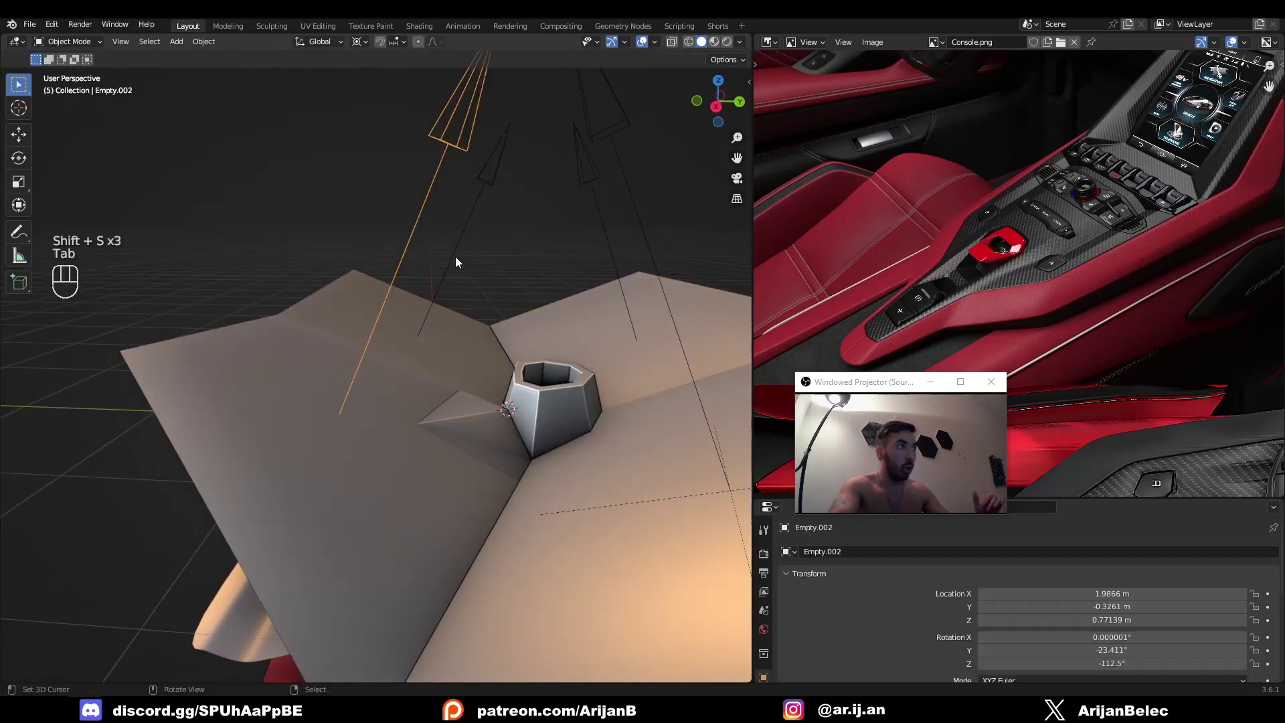
scroll(428, 322, "down", 3)
key("z")
mouse_move(397, 404)
middle_mouse_down()
mouse_move(388, 420)
mouse_move(379, 381)
middle_mouse_up()
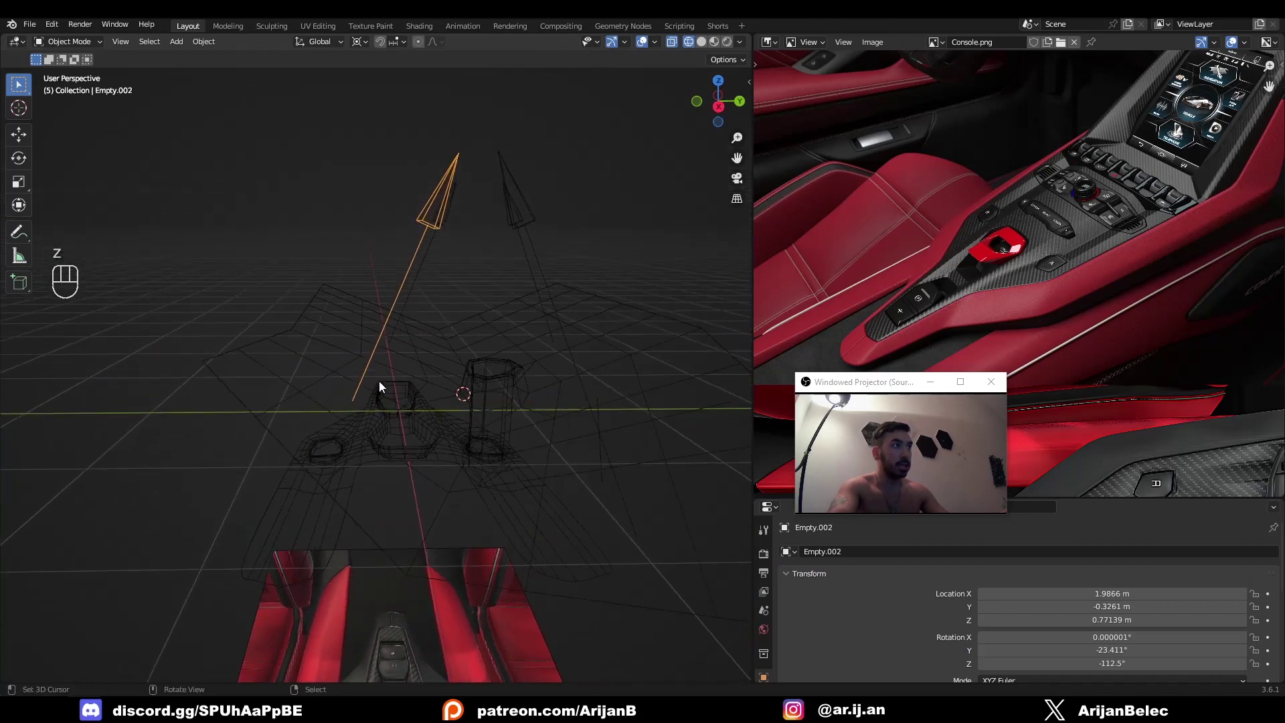
key("g")
right_click(377, 388)
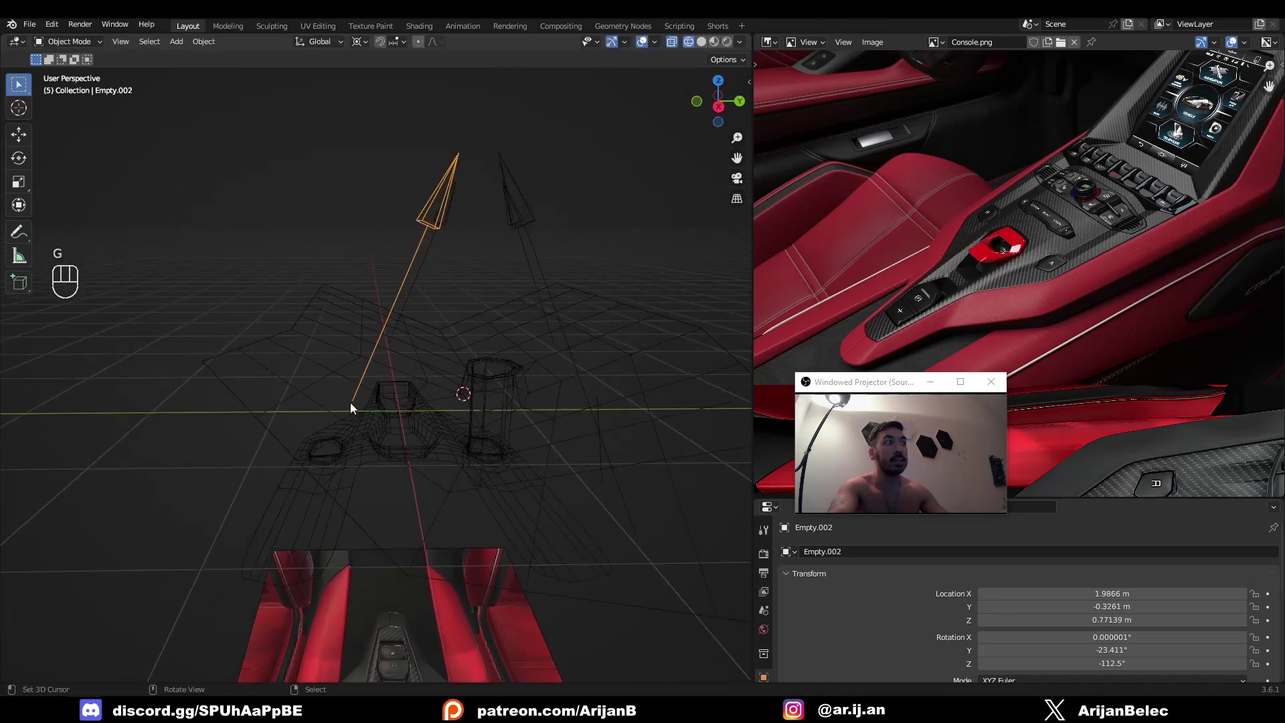
middle_click_drag(358, 408, 340, 467)
key("z")
key("shift+d")
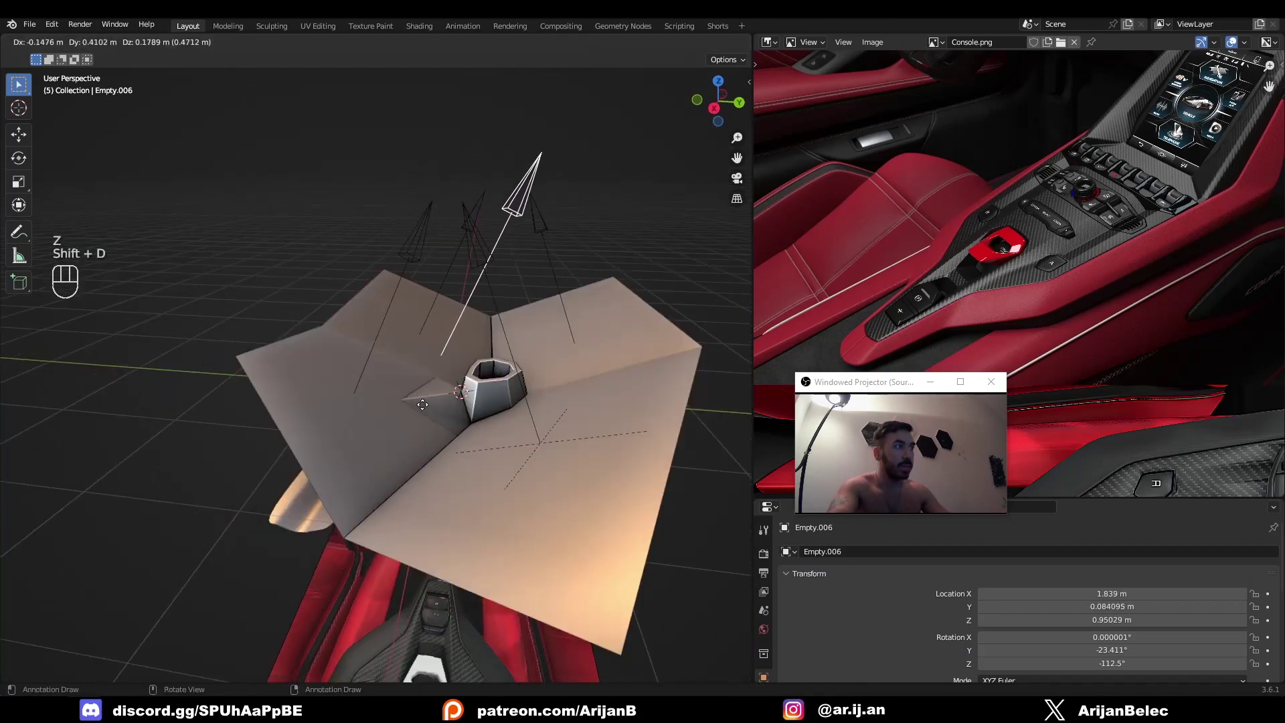
right_click(422, 405)
Snap the duplicated arrow empty to the 3D cursor at the socket's base vertex
key("shift+s")
key("shift+s")
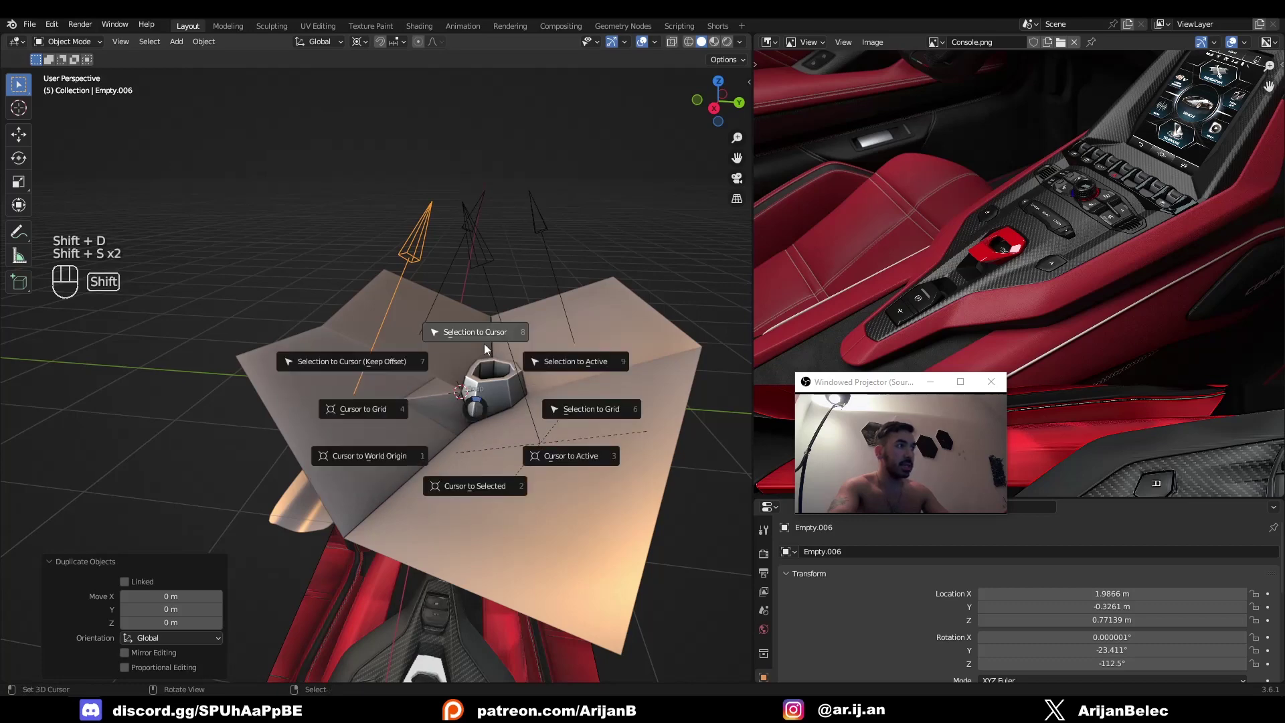
left_click(484, 344)
Examine the duplicated arrow's placement at the socket's base from several angles, in wireframe and solid shading
mouse_move(484, 344)
middle_mouse_down()
mouse_move(462, 405)
mouse_move(529, 381)
mouse_move(435, 448)
mouse_move(134, 459)
mouse_move(358, 482)
mouse_move(251, 491)
mouse_move(262, 471)
mouse_move(344, 424)
mouse_move(287, 427)
mouse_move(333, 359)
middle_mouse_up()
key("z")
key("z")
scroll(402, 462, "up", 2)
key("z")
key("z")
middle_click_drag(378, 294, 376, 388)
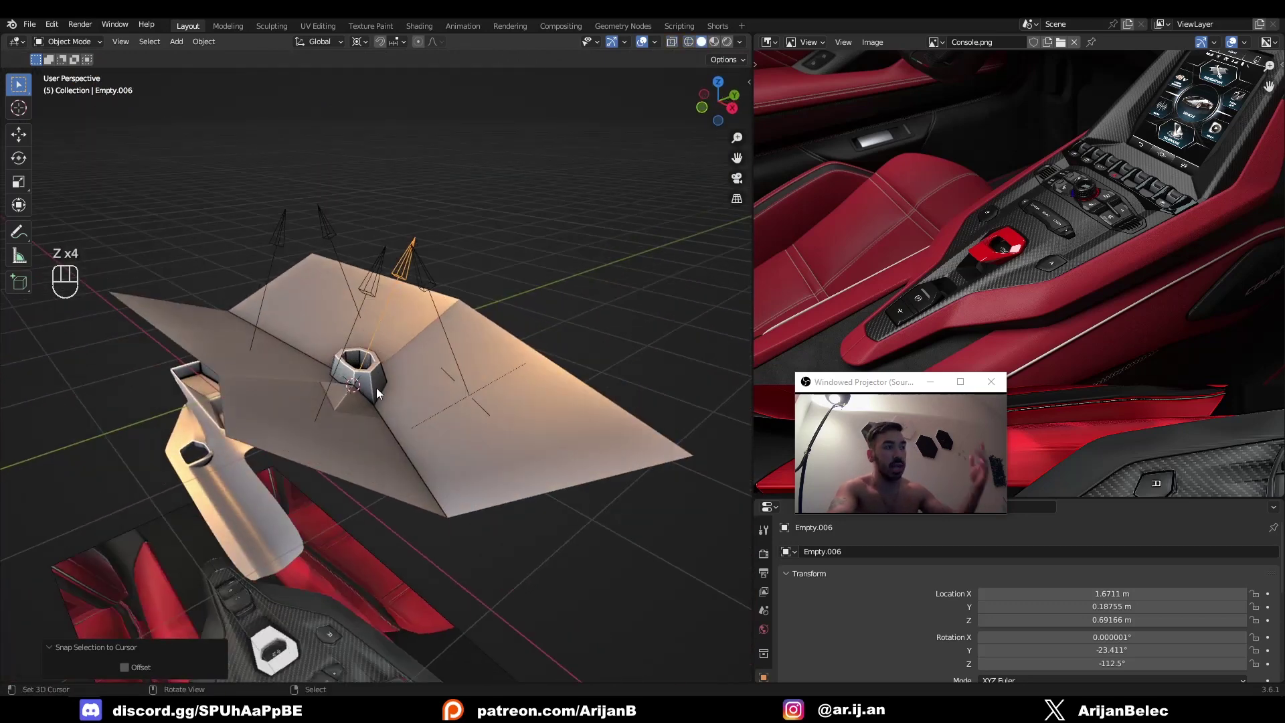
middle_click_drag(371, 466, 367, 420)
Try to move the duplicated arrow empty along its local Z axis
key("z")
key("g")
key("z")
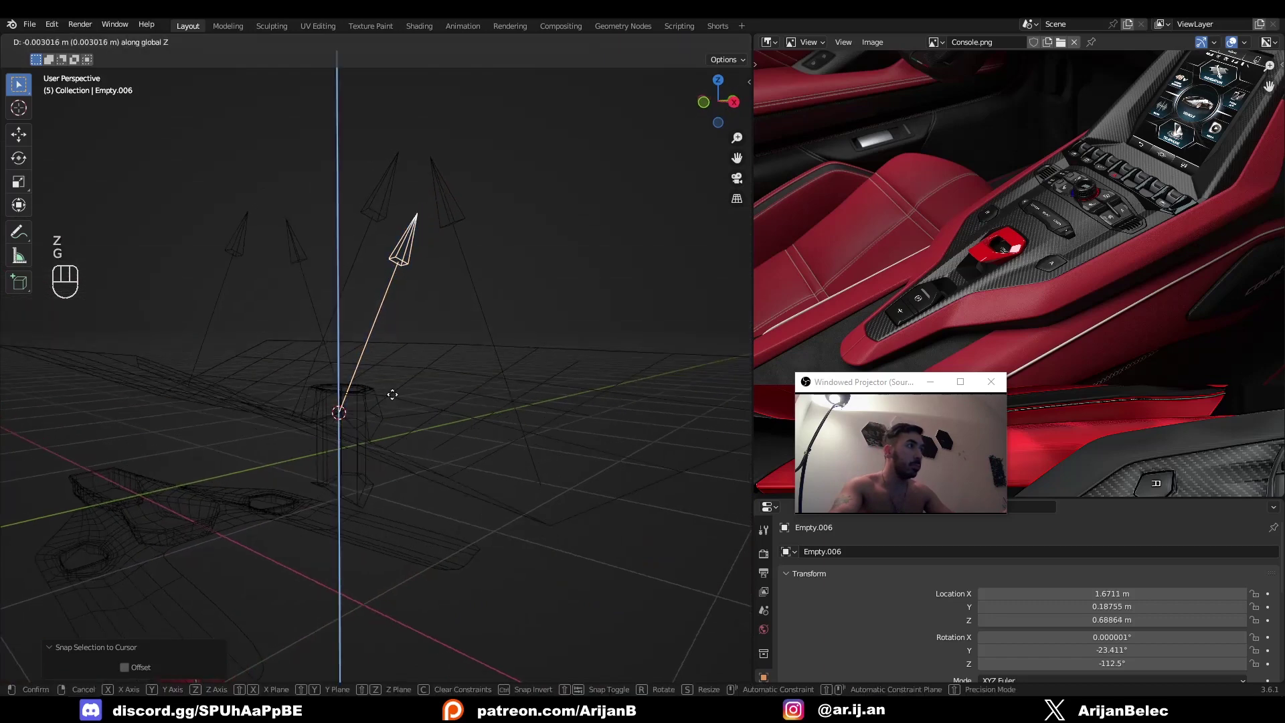
key("z")
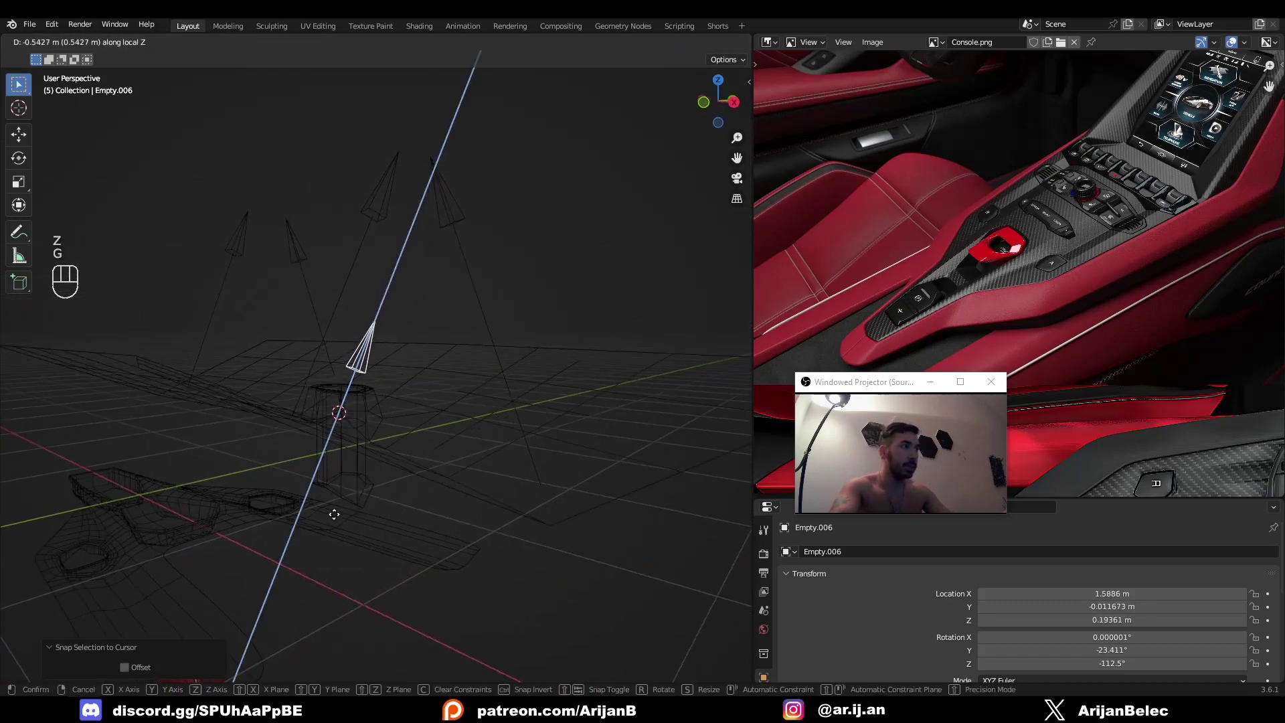
right_click(333, 514)
Try to move the socket's base vertex along global Z and with Shrink/Fatten in edit mode
middle_click_drag(399, 408, 480, 468)
key("z")
right_click(336, 483)
key("Tab")
key("1")
mouse_move(336, 483)
middle_mouse_down()
mouse_move(384, 471)
mouse_move(370, 455)
middle_mouse_up()
key("g")
key("z")
right_click(367, 469)
key("alt+s")
right_click(389, 474)
key("z")
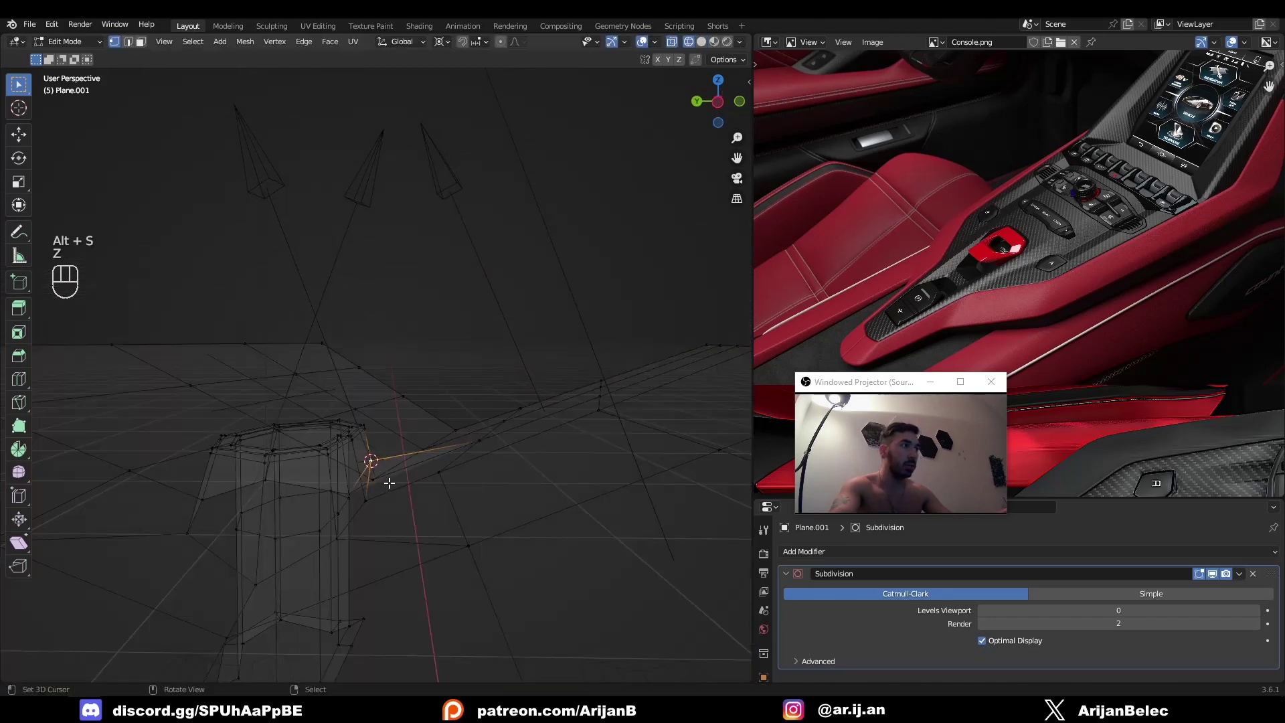
Save the file and return to object mode
mouse_move(383, 484)
middle_mouse_down()
mouse_move(347, 488)
mouse_move(298, 465)
middle_mouse_up()
key("z")
key("ctrl+s")
key("Tab")
Select the duplicated arrow empty and examine its direction relative to the slope in wireframe and solid shading
right_click(324, 332)
mouse_move(324, 333)
middle_mouse_down()
mouse_move(275, 390)
mouse_move(393, 331)
middle_mouse_up()
key("z")
key("z")
left_click(328, 287)
key("z")
right_click(420, 268)
middle_click_drag(294, 372, 264, 352)
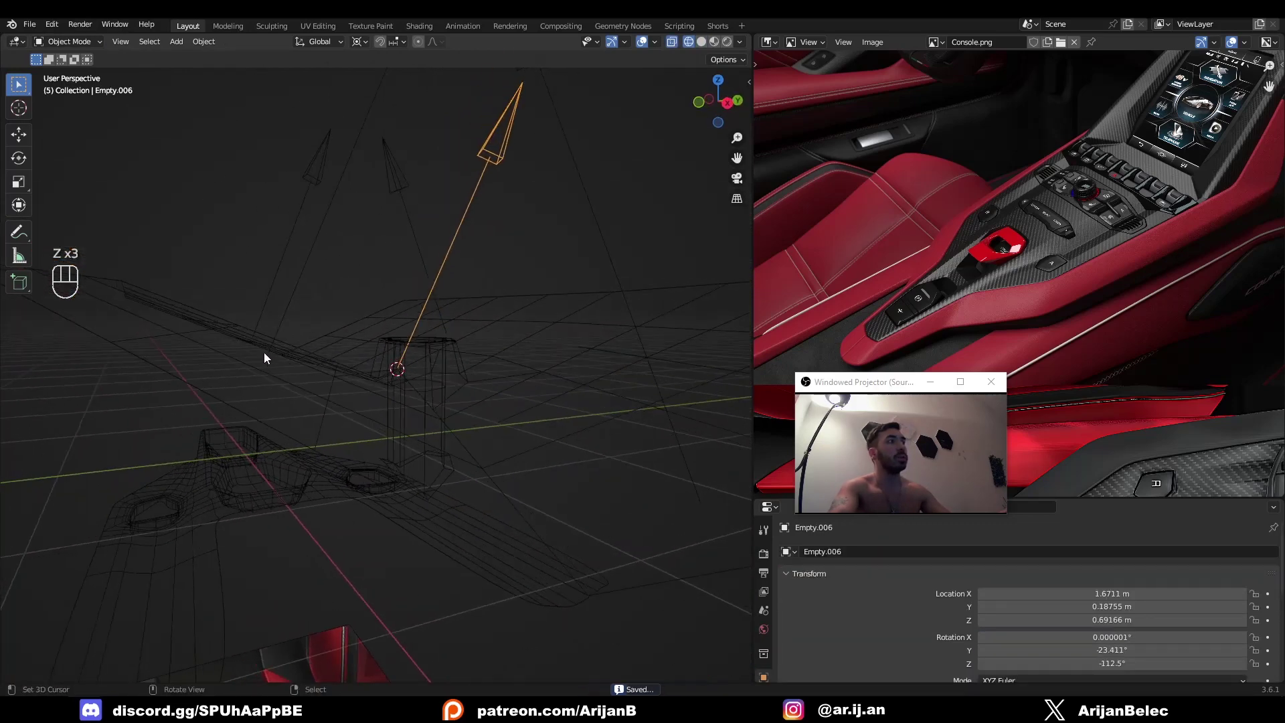
key("z")
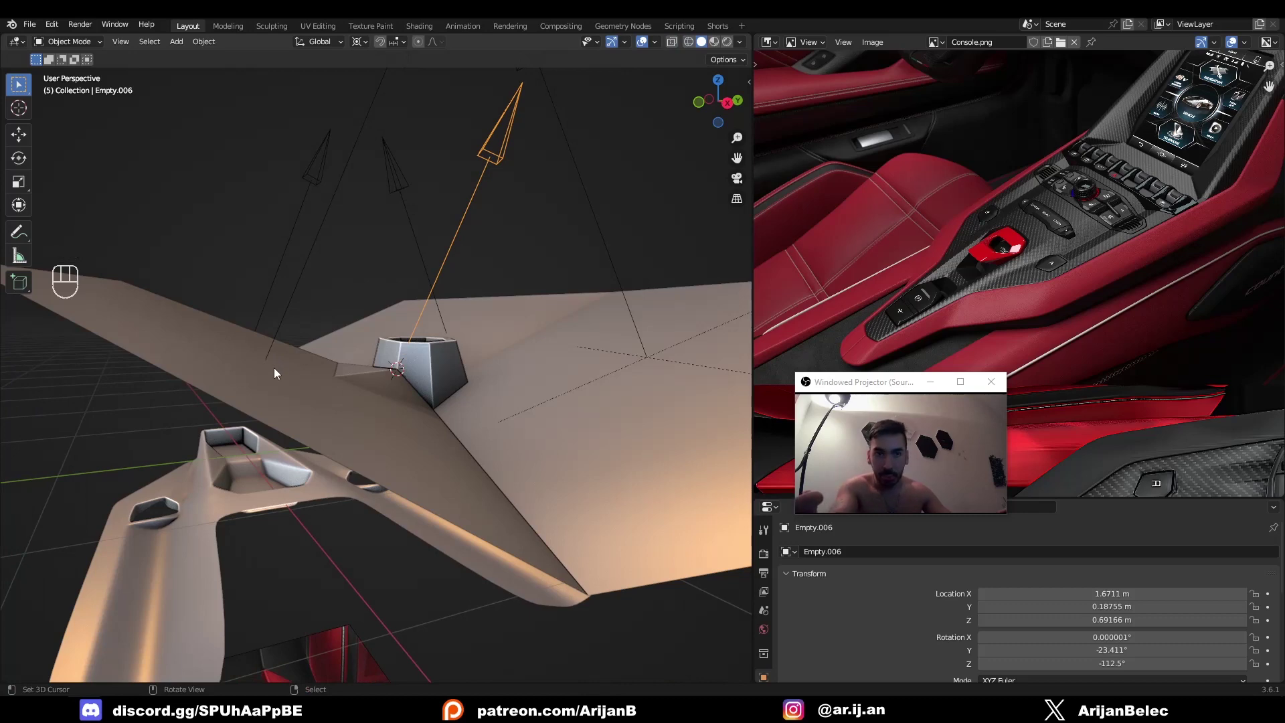
Select the arrow empty aligned with the console slope and snap the 3D cursor to its origin
left_click(295, 309)
key("z")
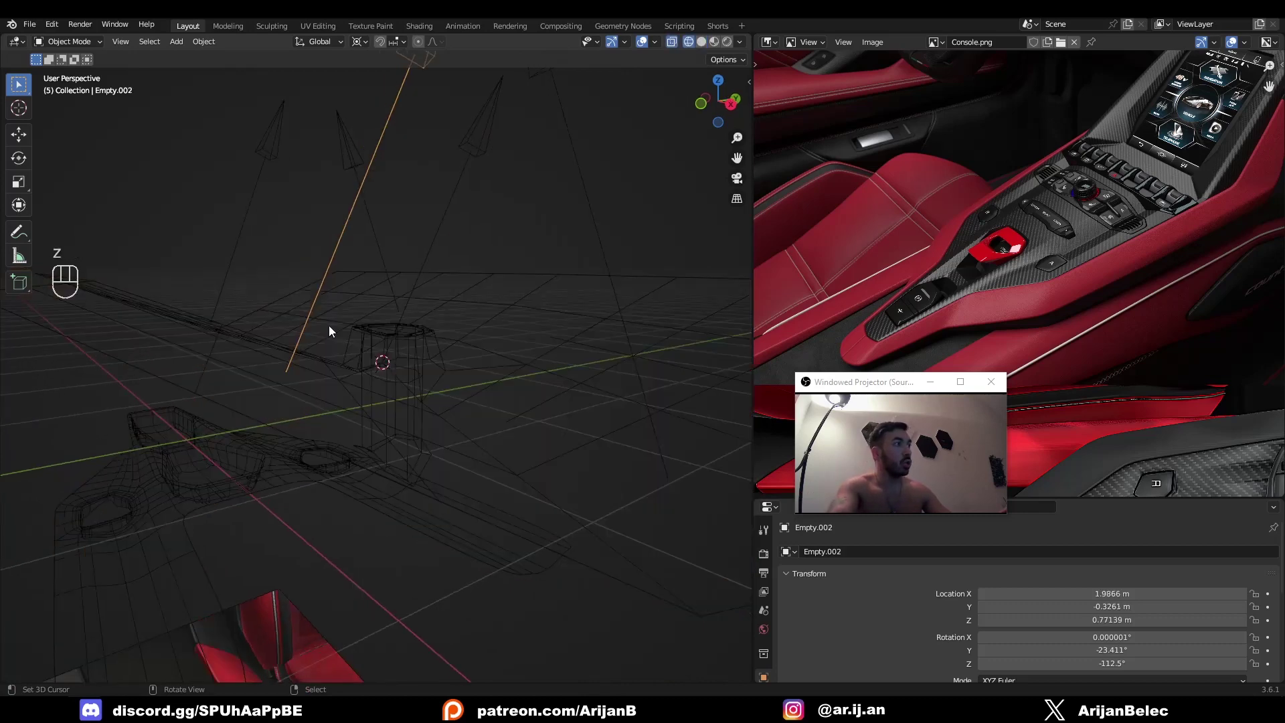
key("shift+s")
scroll(304, 340, "down", 2)
key("g")
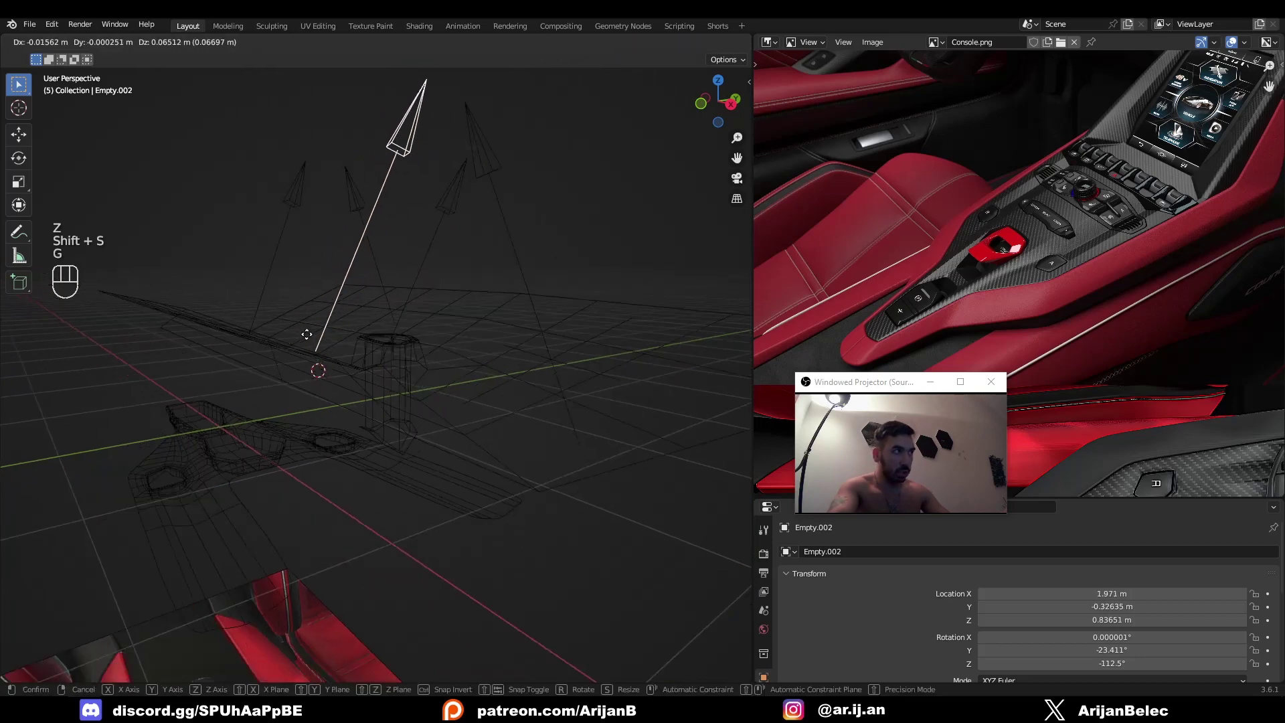
right_click(308, 337)
Flatten the duplicated arrow empty at the socket onto the slope plane by scaling it to 0 along local Z around the 3D cursor
mouse_move(308, 337)
middle_mouse_down()
mouse_move(316, 354)
mouse_move(347, 359)
middle_mouse_up()
scroll(347, 359, "up", 2)
key("z")
right_click(449, 292)
key("z")
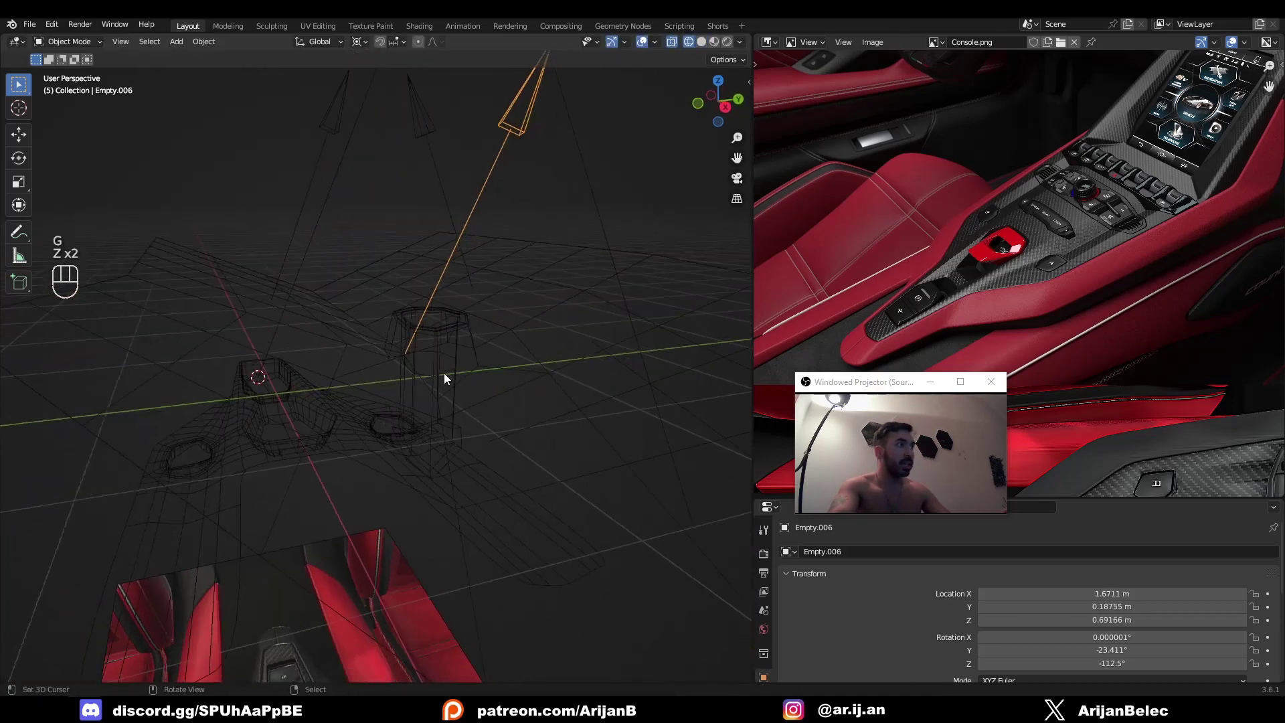
middle_click_drag(444, 341, 446, 399)
left_click(394, 42)
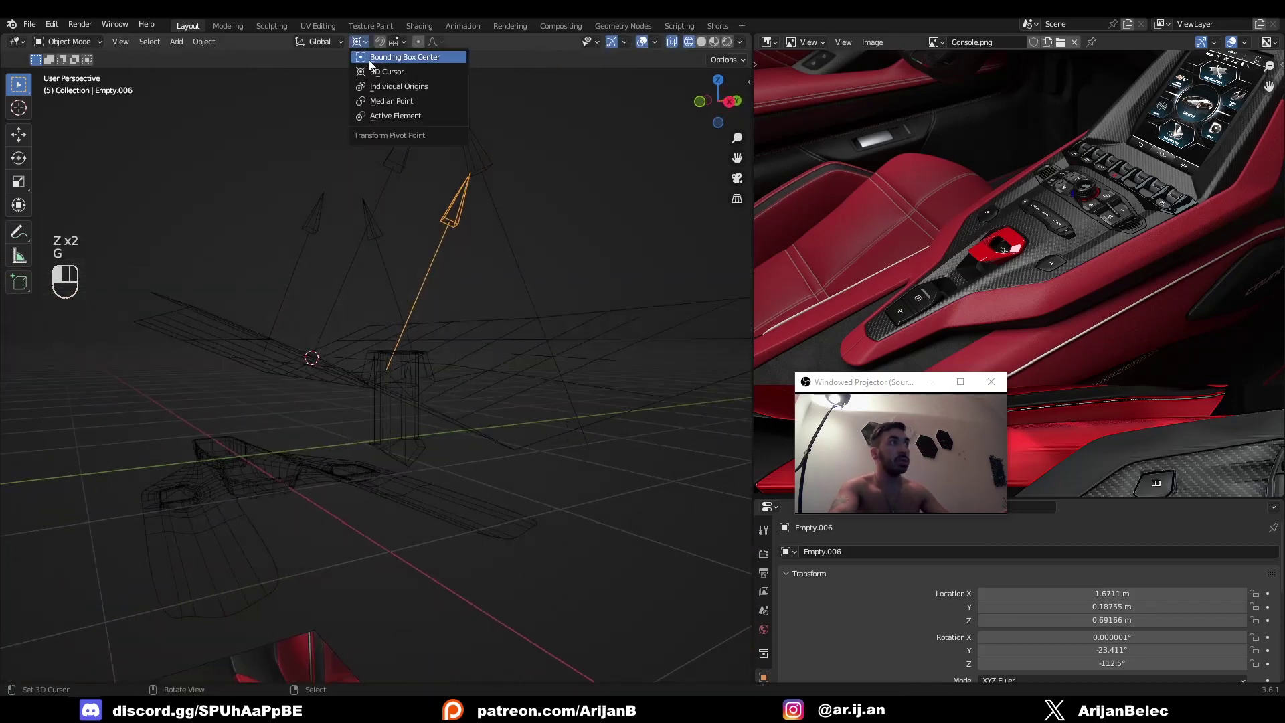
middle_click_drag(307, 266, 452, 428)
key("s")
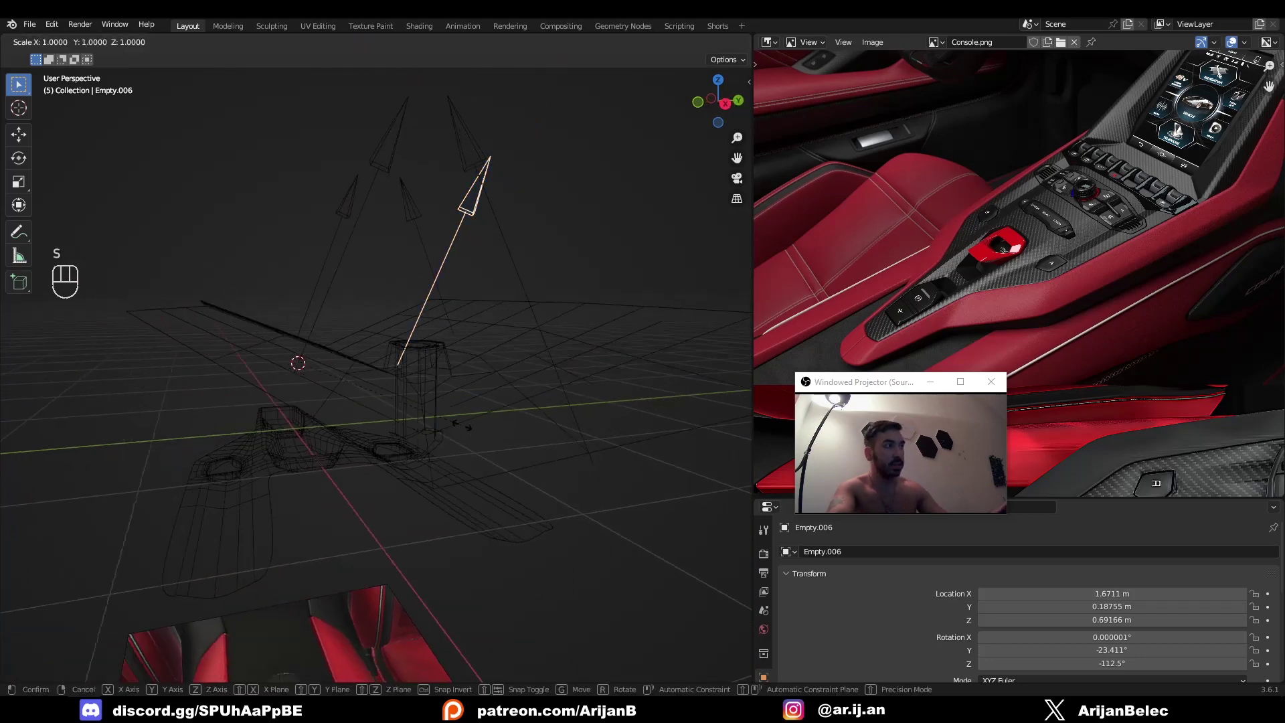
key("z")
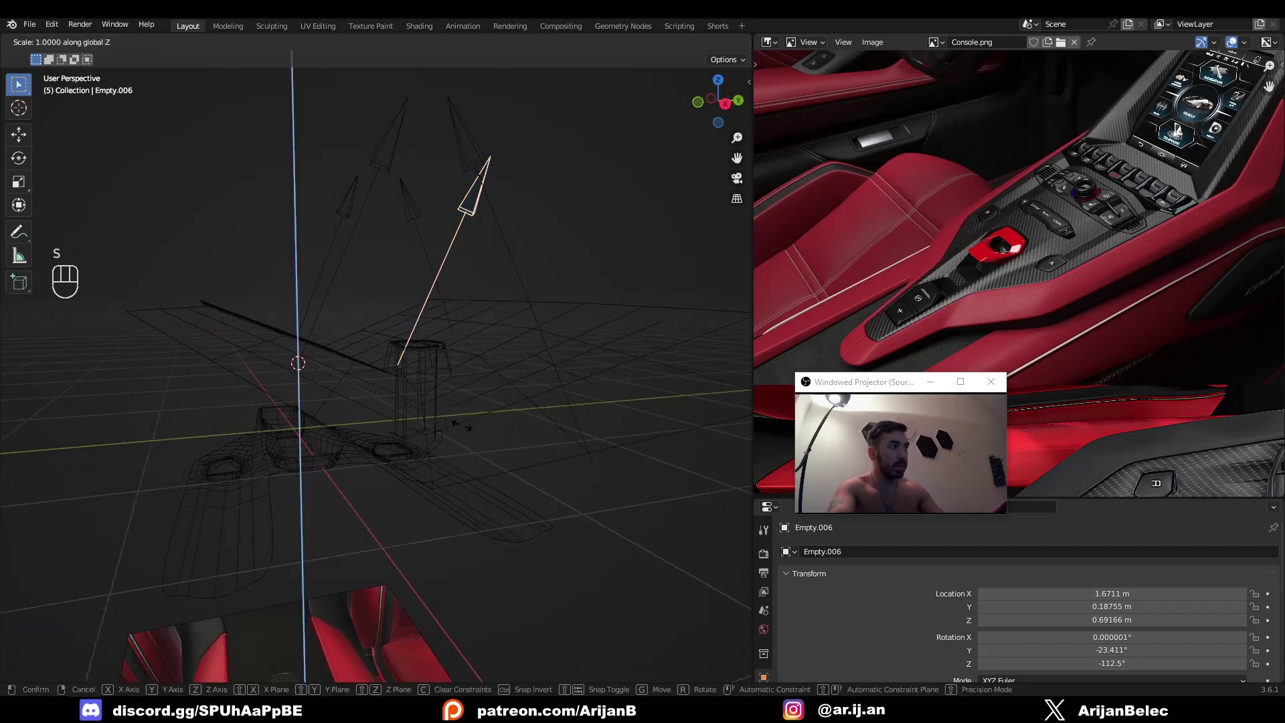
key("z")
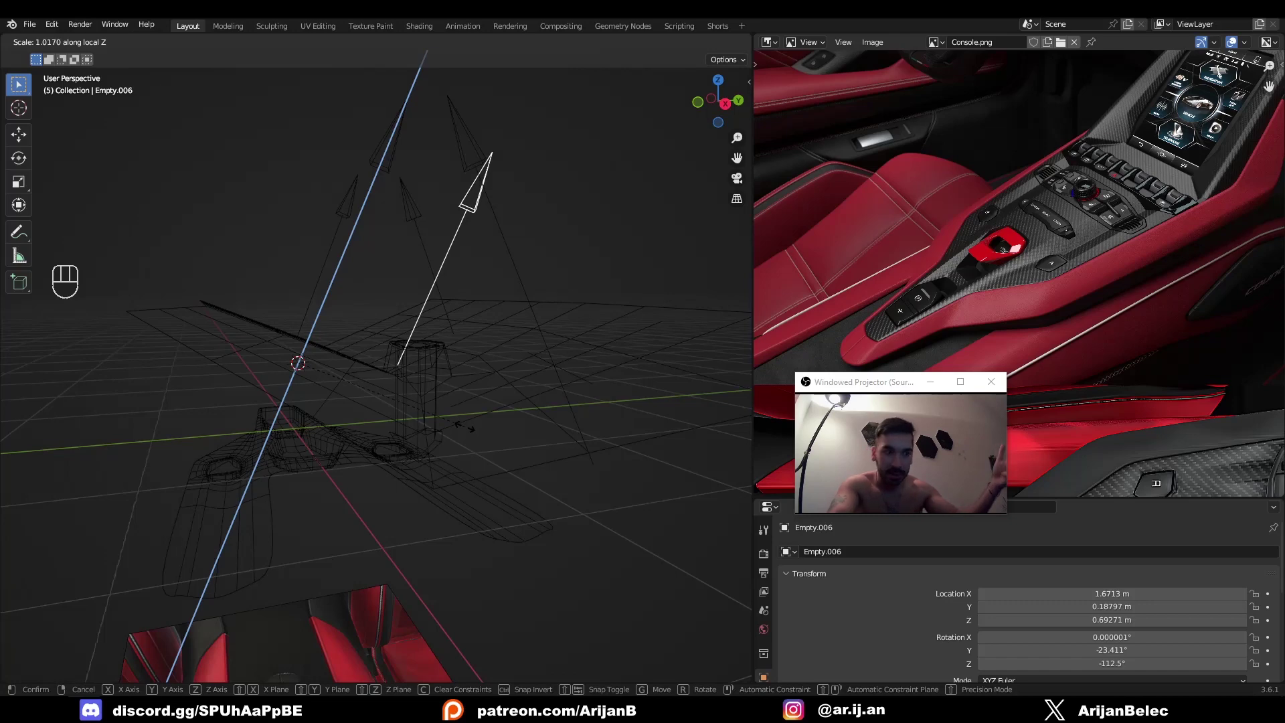
key("0")
key("Return")
Try snapping the 3D cursor to the flattened empty and the socket's base vertex to the cursor, and undo the vertex snap
middle_click_drag(464, 427, 416, 454)
key("shift+s")
key("z")
right_click(396, 388)
key("z")
key("Tab")
key("1")
key("shift+s")
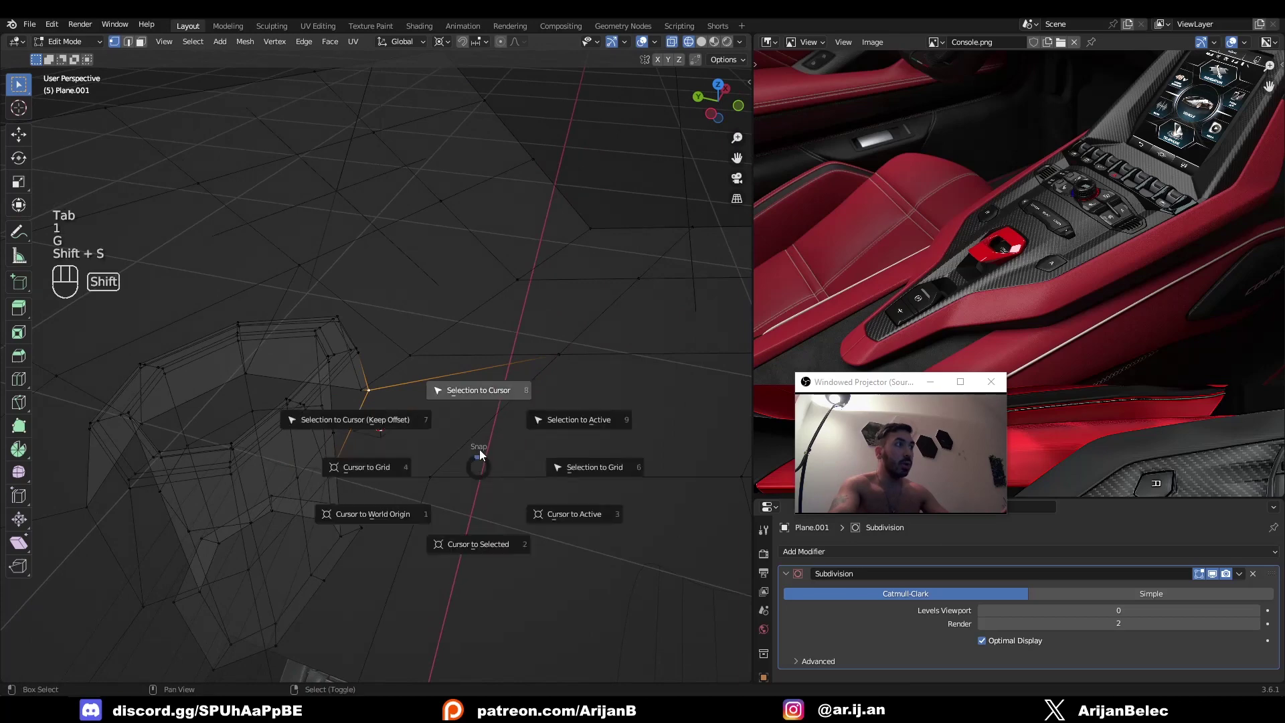
left_click(472, 395)
middle_click_drag(397, 401, 334, 336)
key("ctrl+z")
Scale the socket's base vertex by 1.971 away from the 3D cursor placed at the vertex above it
key("1")
right_click(333, 333)
key("shift+s")
right_click(346, 382)
key("s")
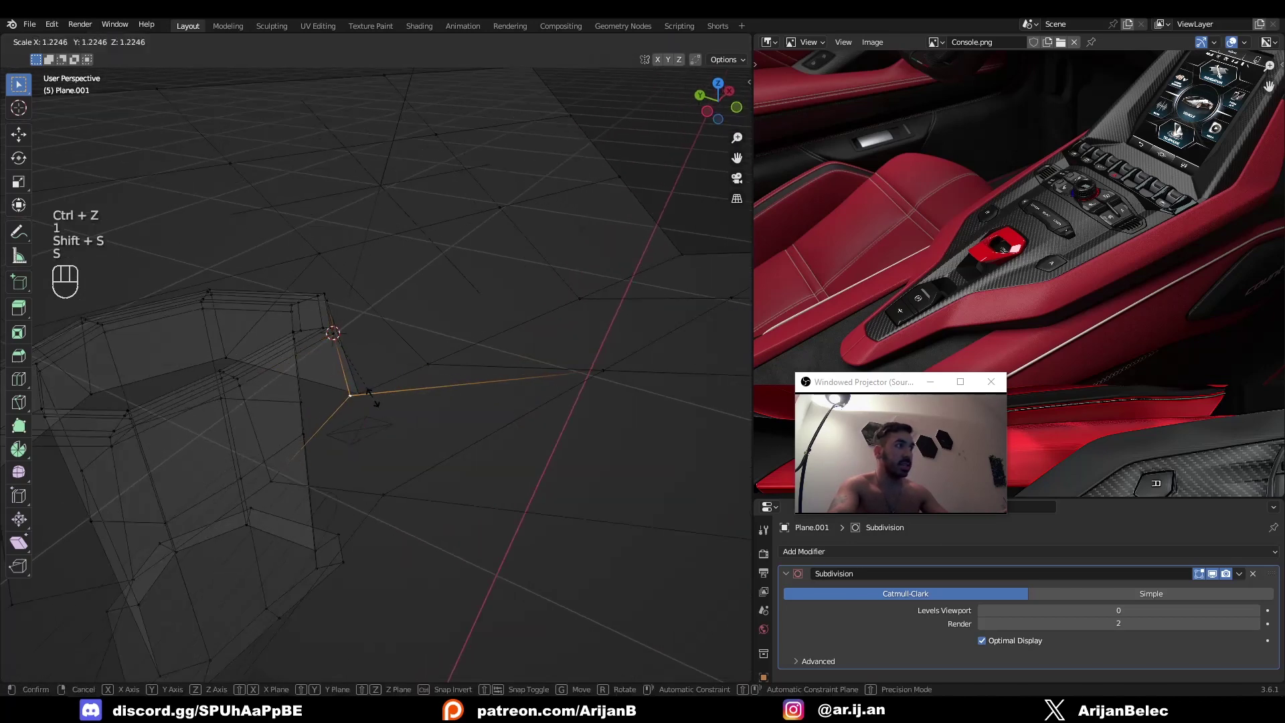
left_click(374, 439)
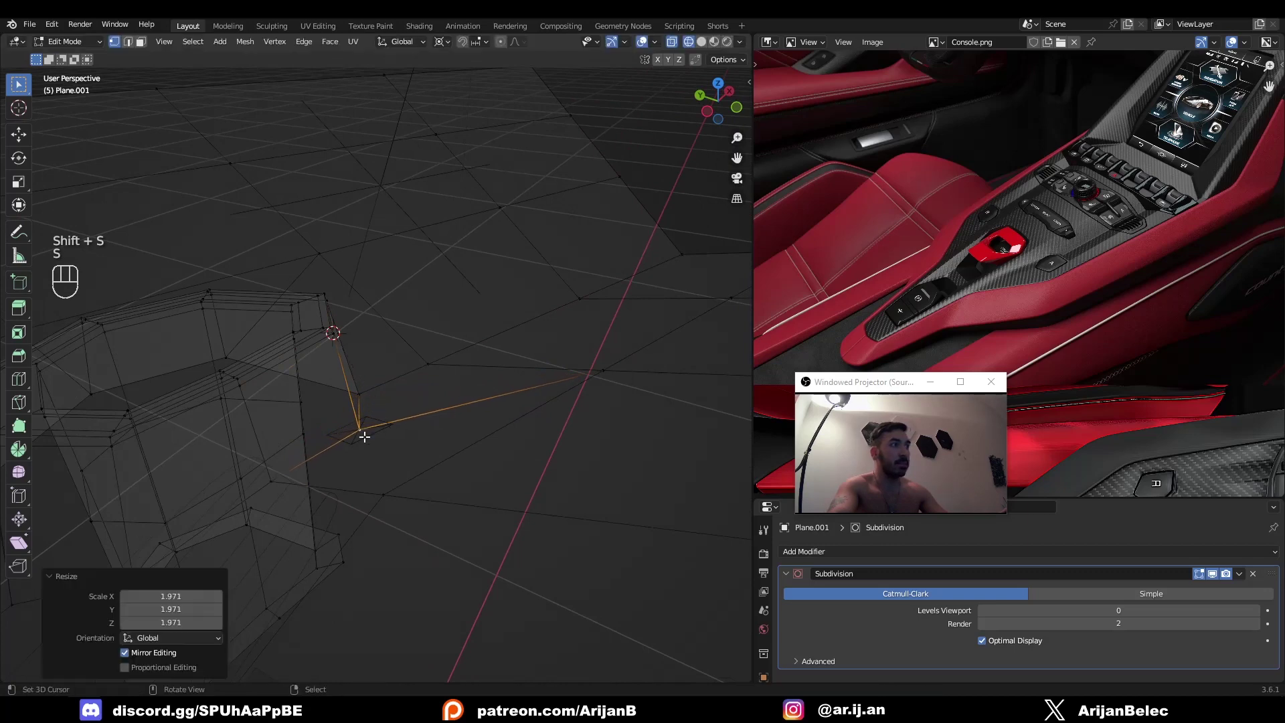
Snap the 3D cursor to the flattened empty, move the socket's base vertex to the cursor, and return to object mode in solid shading
key("Tab")
key("shift+s")
key("Tab")
key("Tab")
key("1")
key("shift+s")
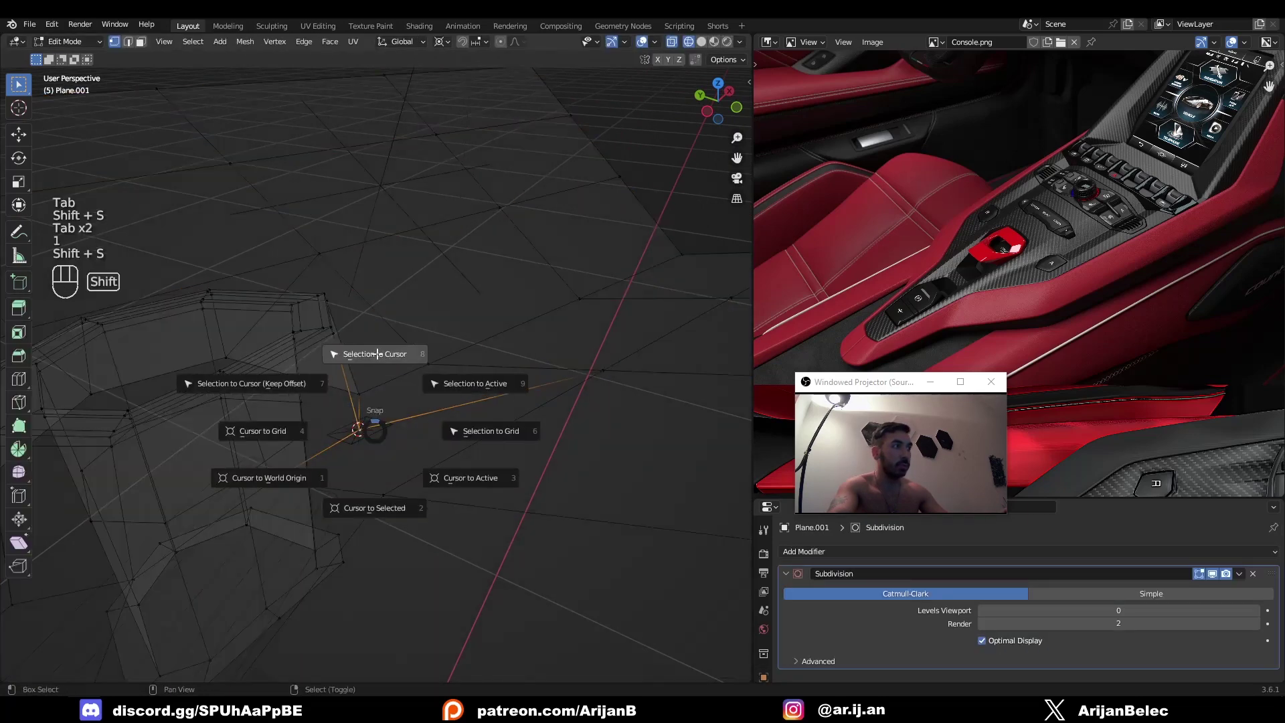
left_click(378, 354)
key("z")
key("Tab")
middle_click_drag(496, 467, 366, 495)
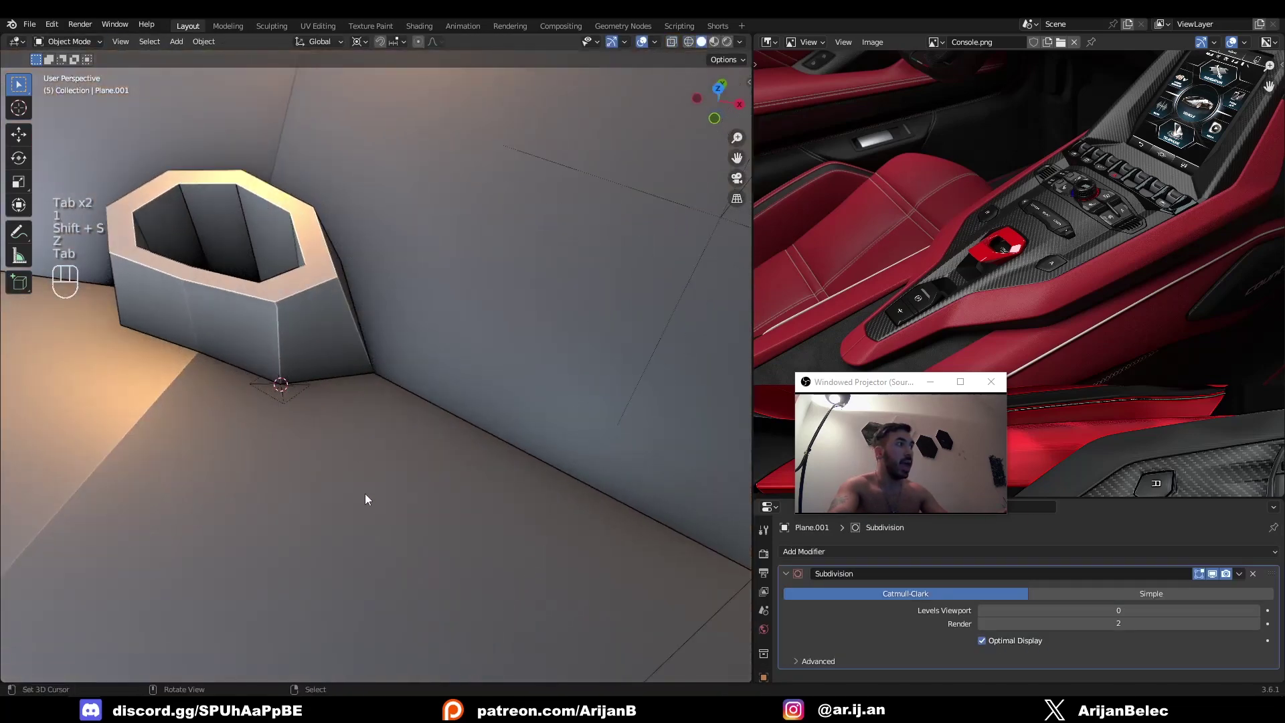
Delete the flattened arrow empty at the socket's base vertex
key("z")
right_click(308, 384)
key("x")
scroll(447, 507, "down", 4)
key("z")
middle_click_drag(472, 492, 416, 533)
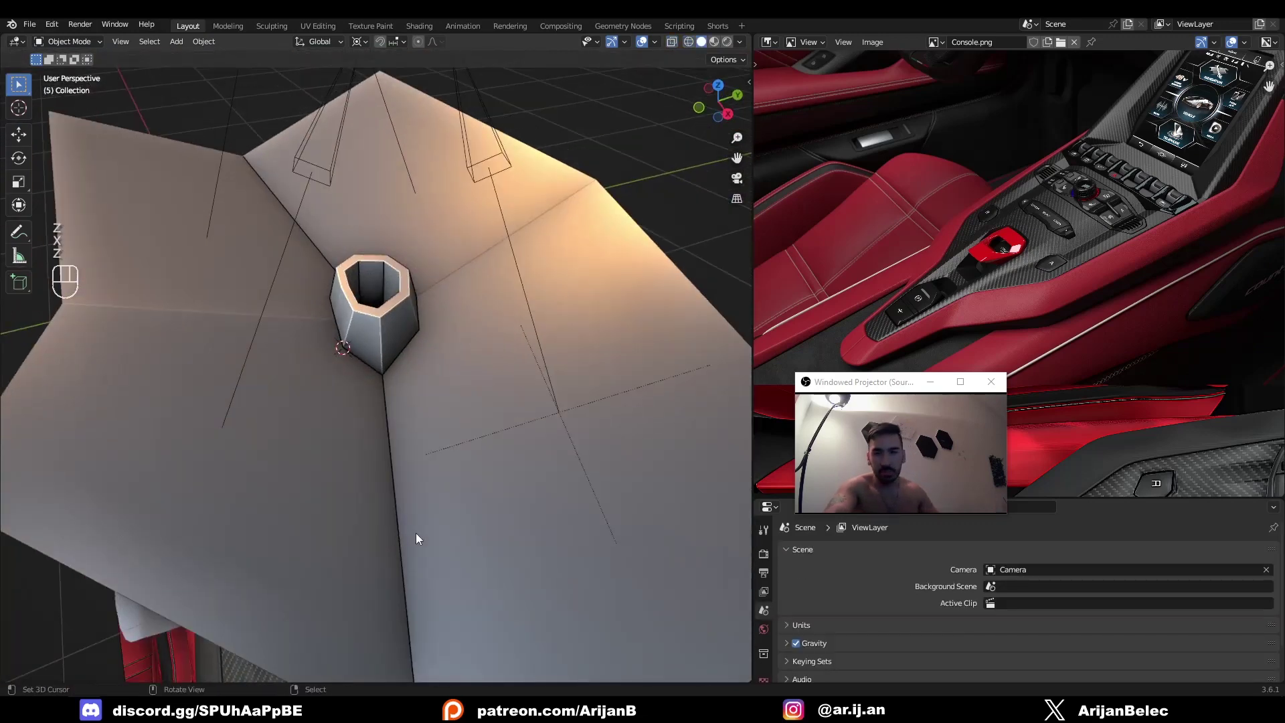